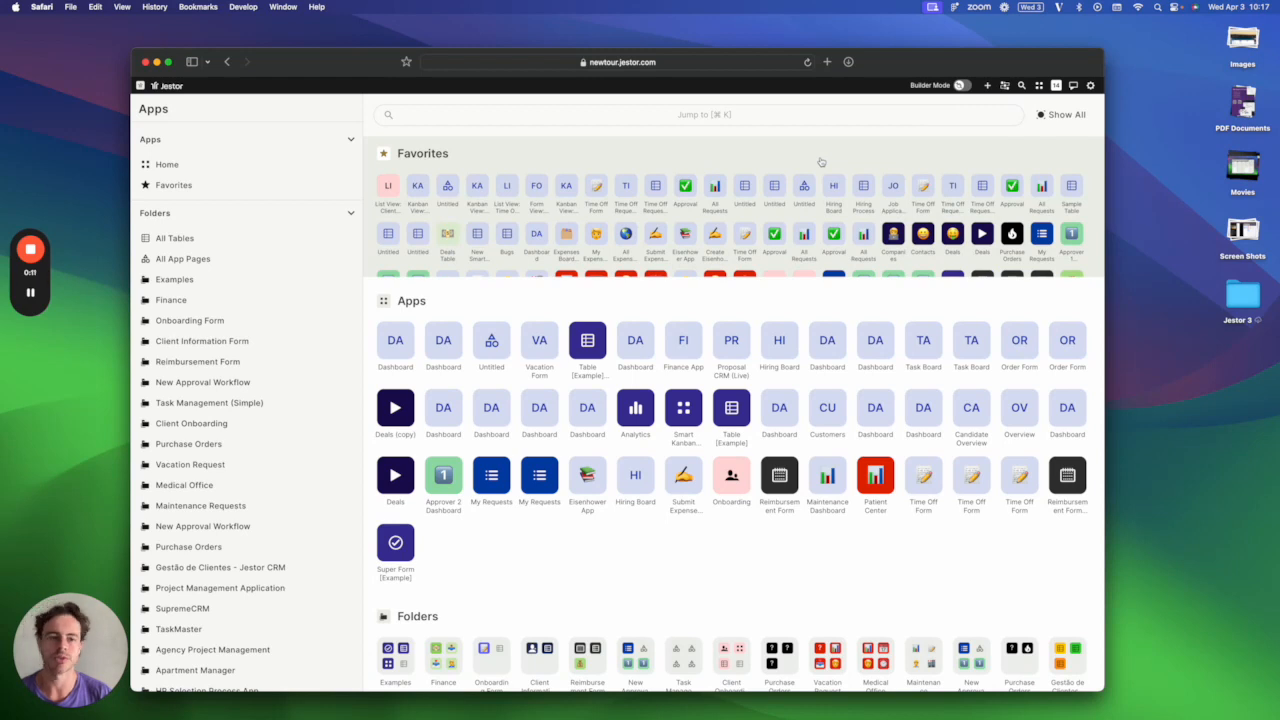
# - Create a new Super Form and start editing its form block
pyautogui.click(987, 86)
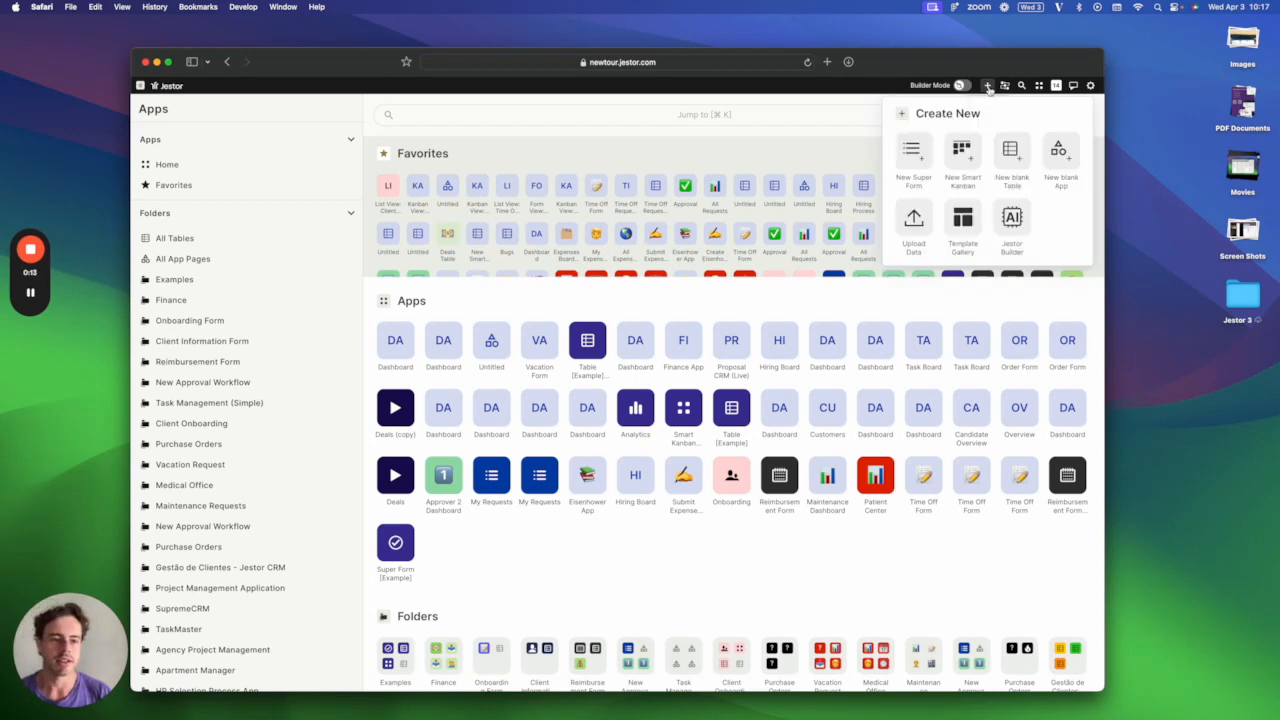
pyautogui.click(915, 165)
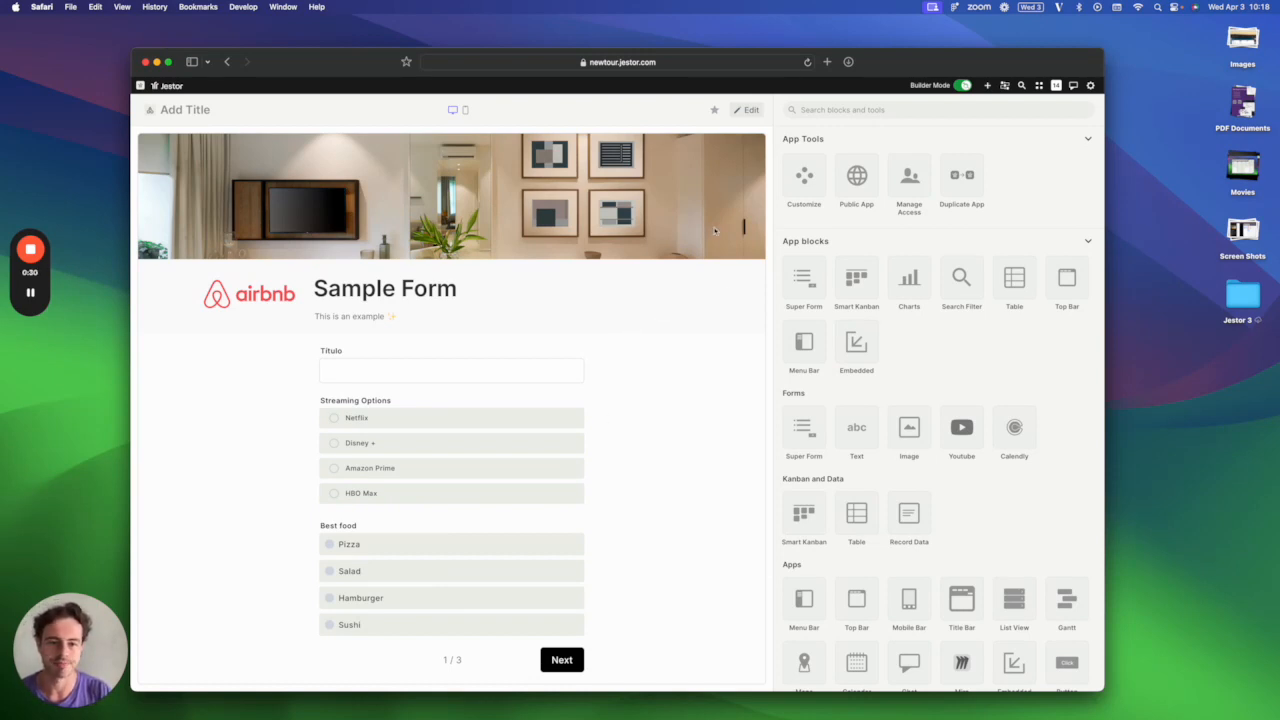
pyautogui.click(751, 110)
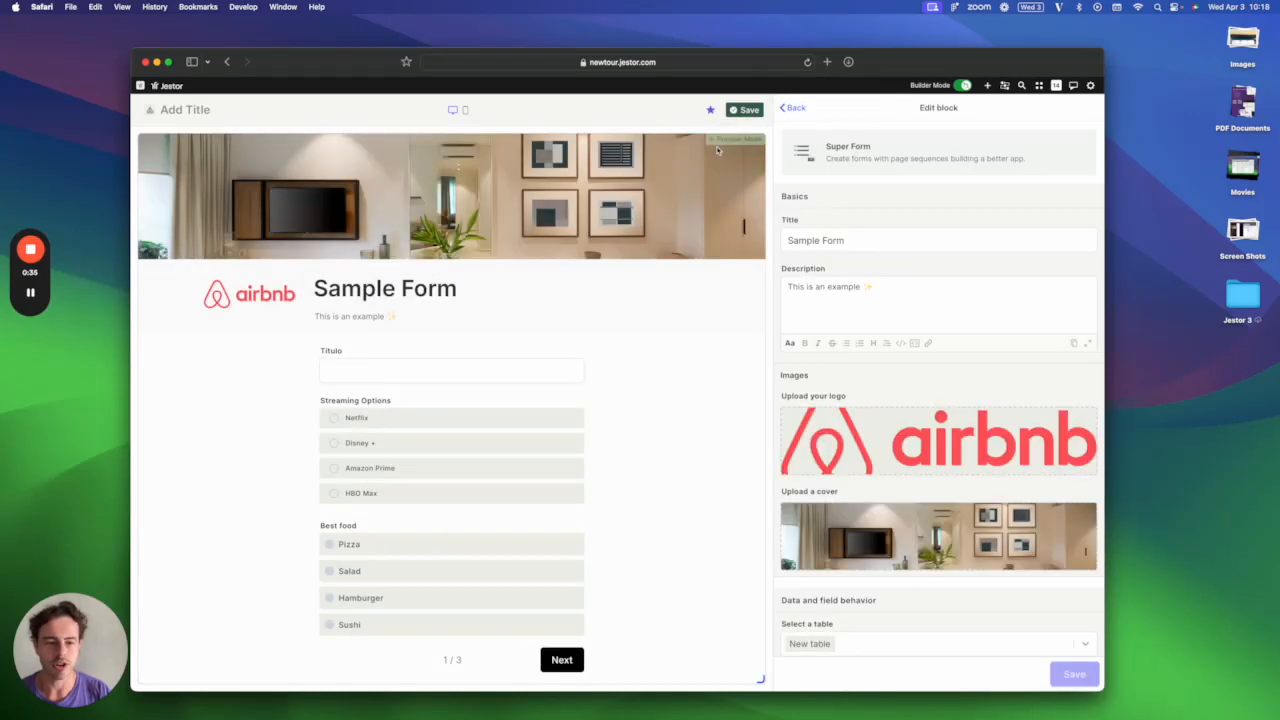
# - Change the form's title to "New customer"
pyautogui.tripleClick(850, 241)
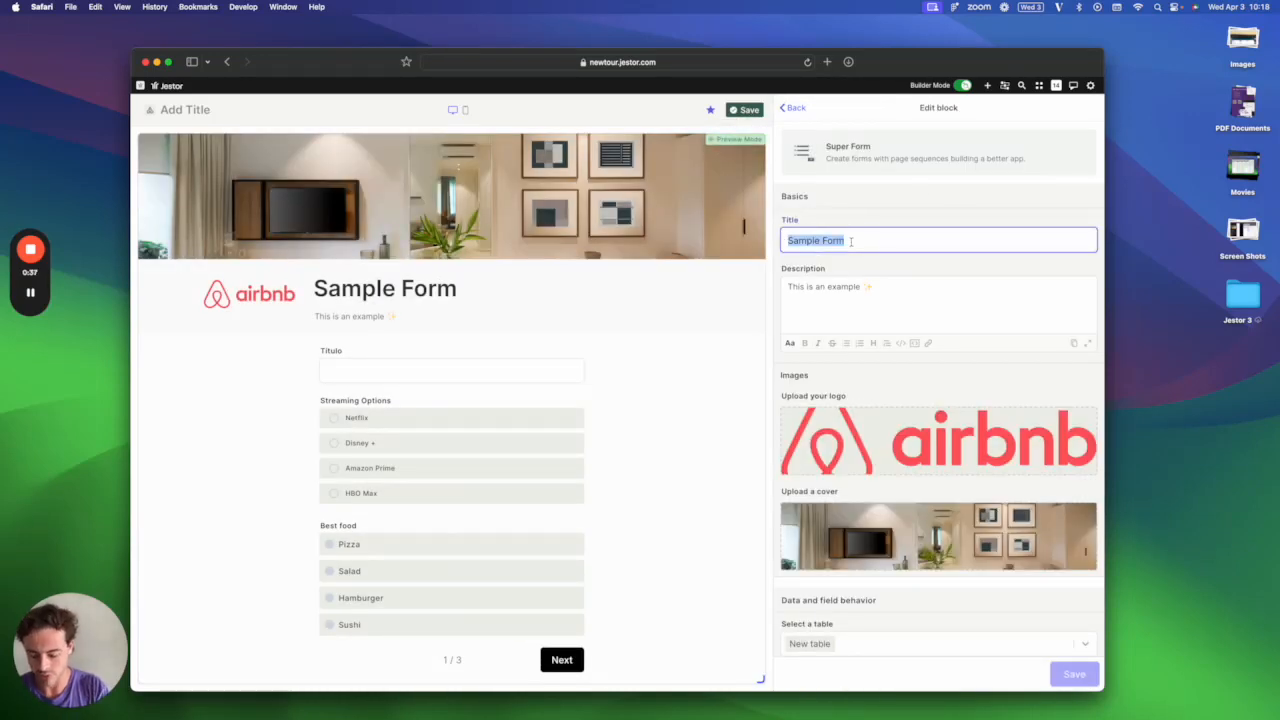
pyautogui.write('New cu')
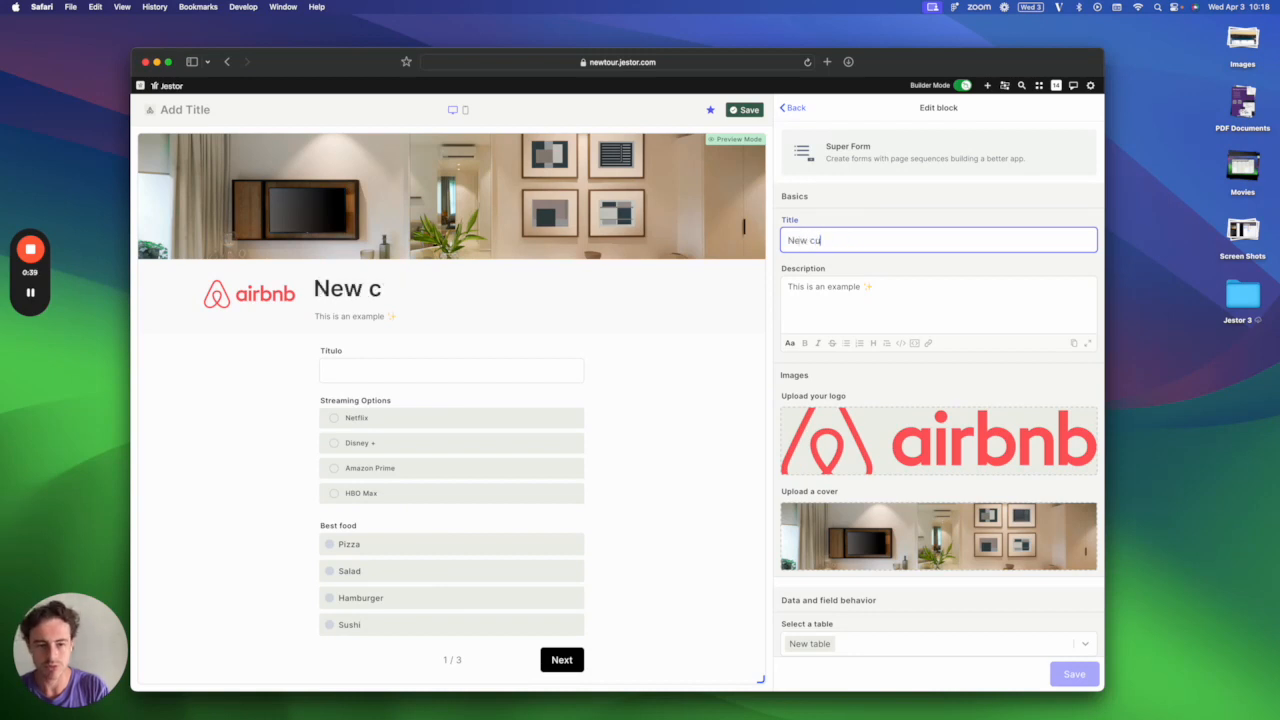
pyautogui.write('stomer')
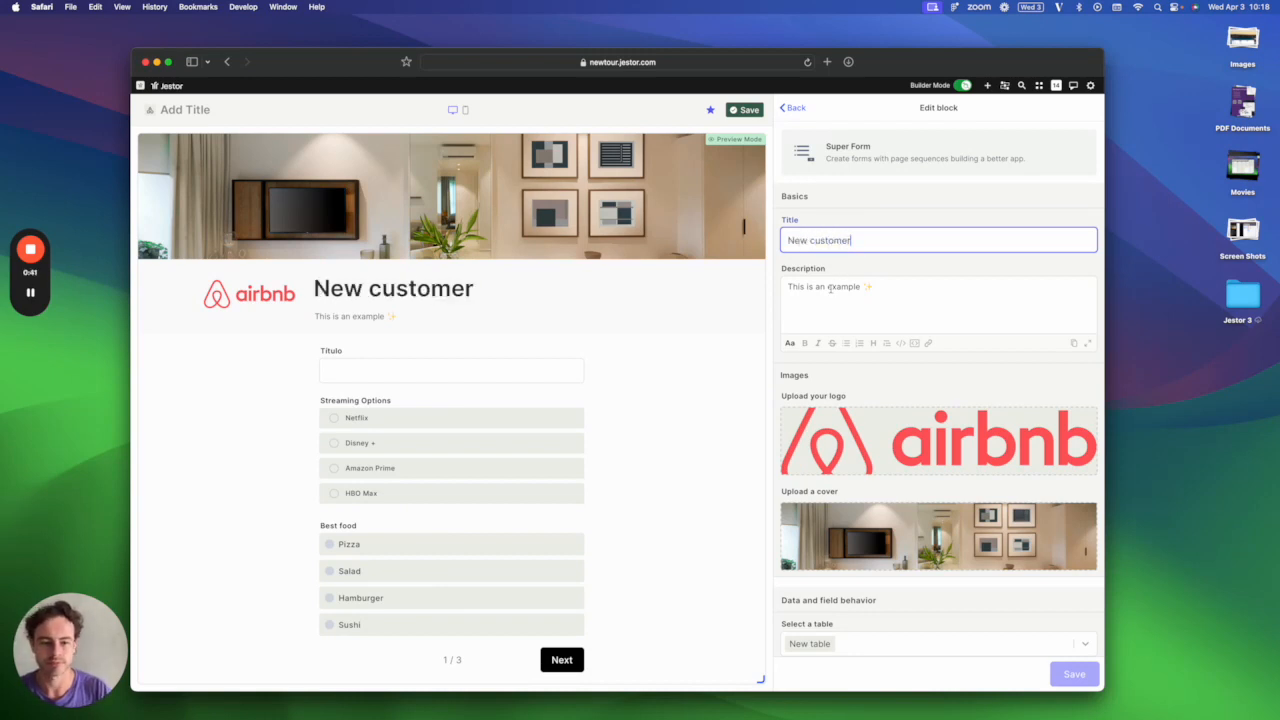
pyautogui.click(880, 303)
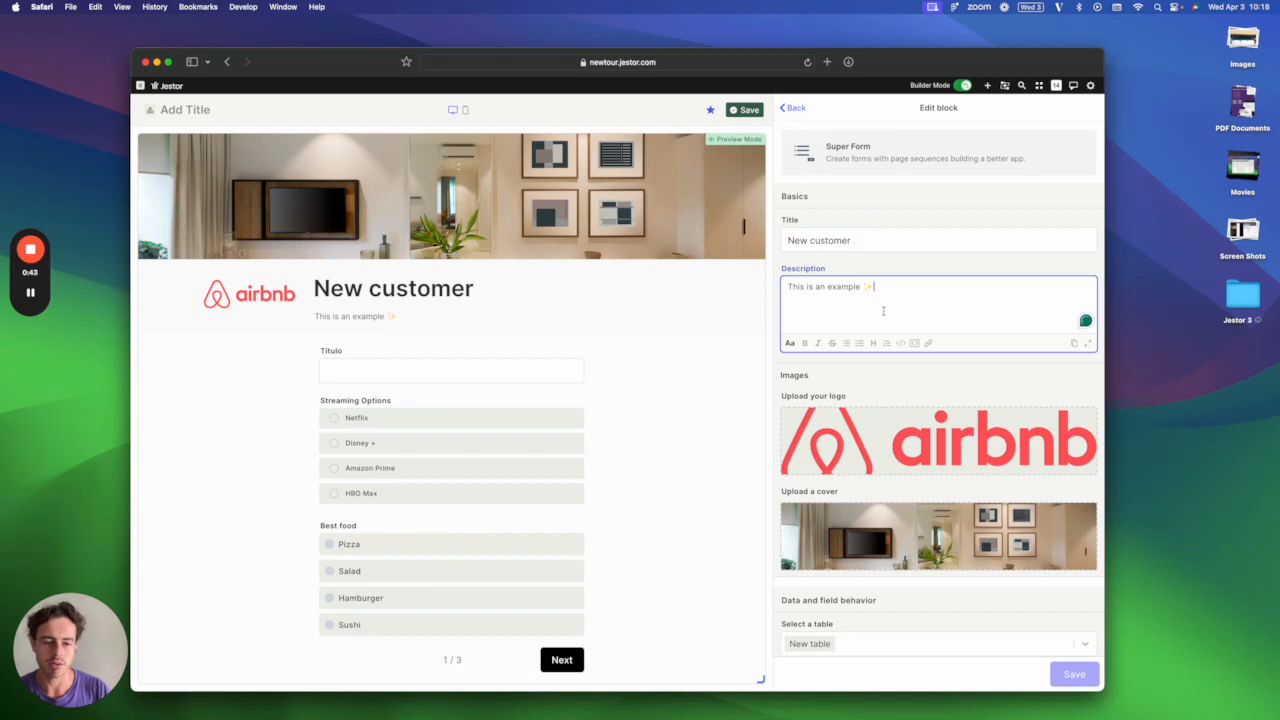
# - Remove the sample logo and the sample cover image from the form
pyautogui.scroll(-2, 885, 315)
pyautogui.moveTo(1059, 343)
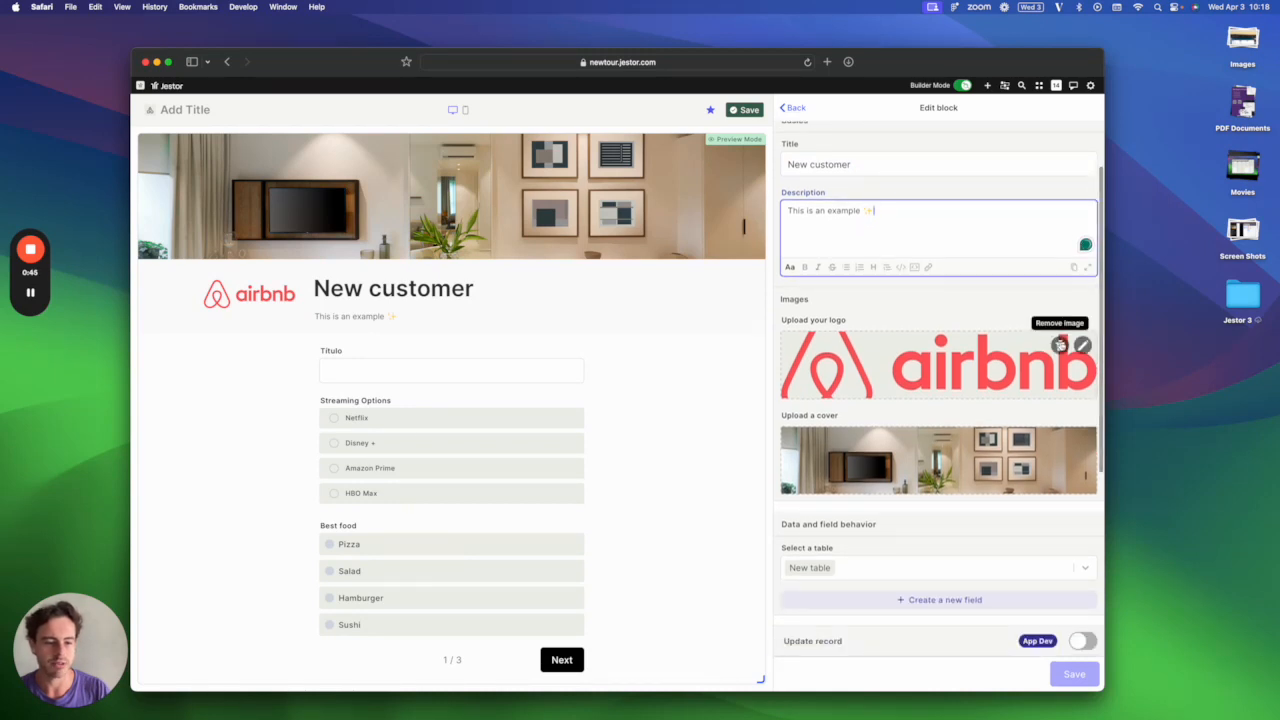
pyautogui.click(1059, 345)
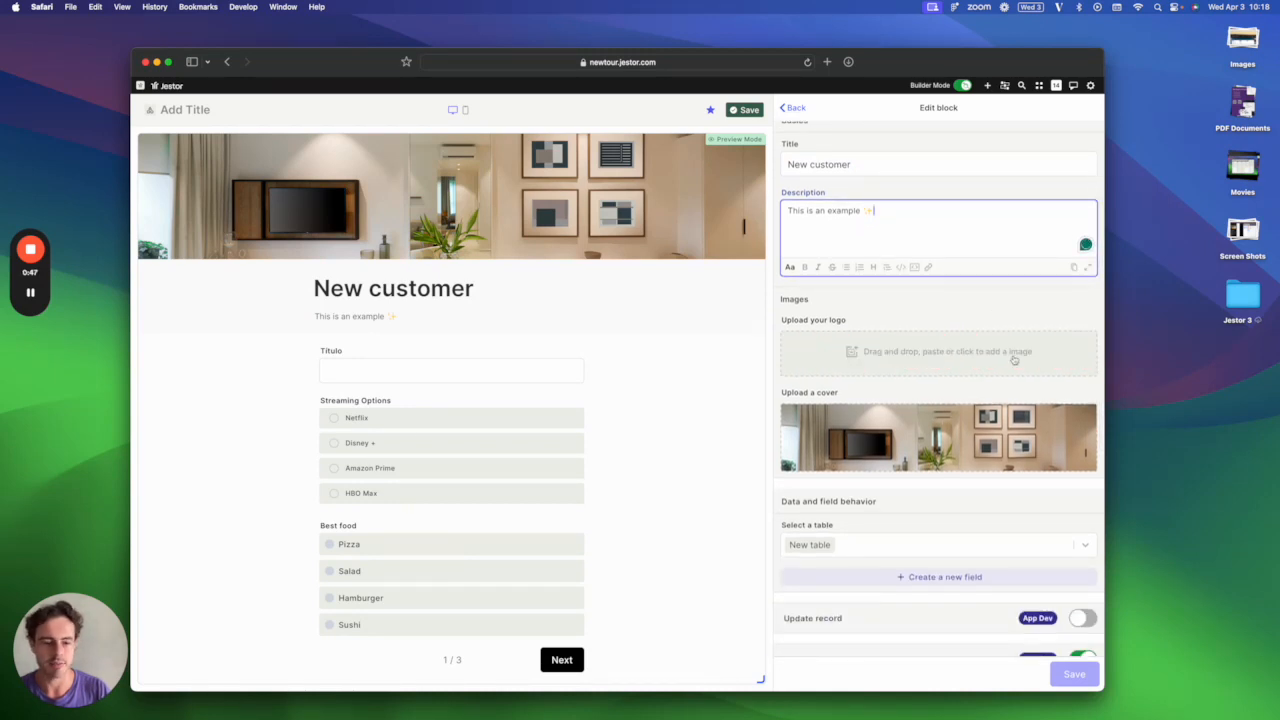
pyautogui.click(1058, 424)
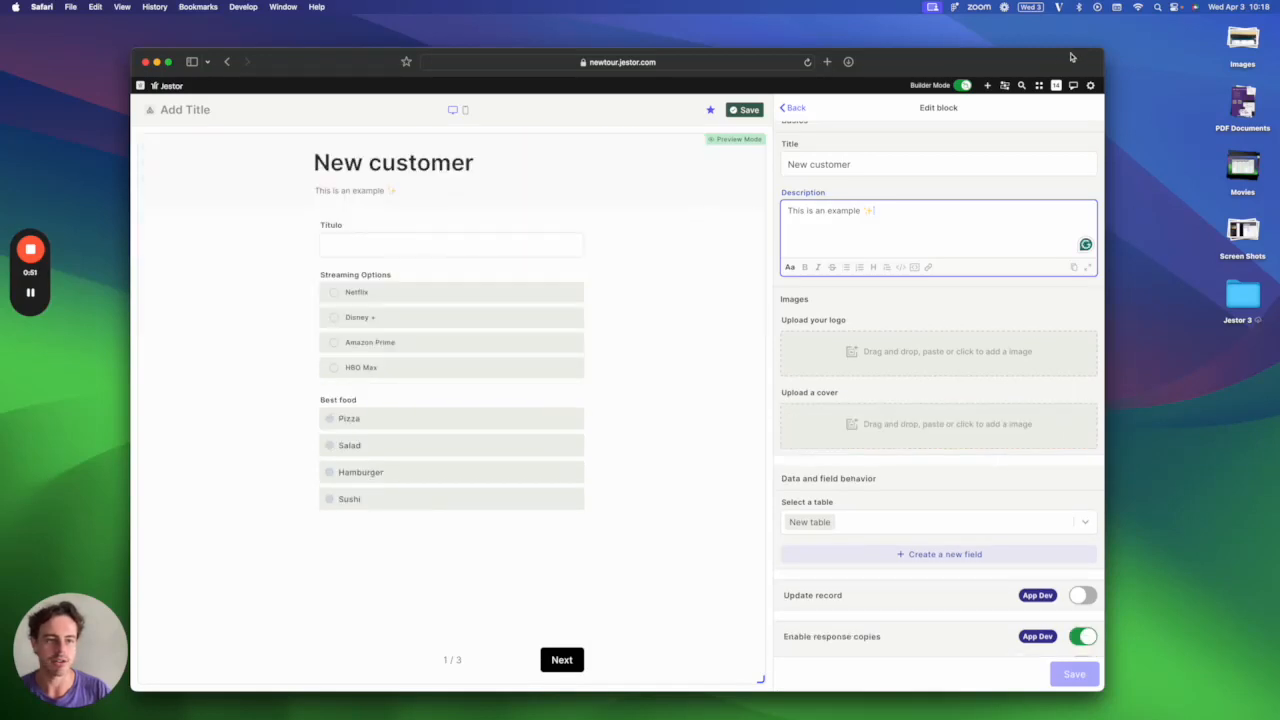
# - Capture a wide strip of the desktop wallpaper as a screenshot and paste it as the form's cover image
pyautogui.moveTo(1070, 57); pyautogui.dragTo(1056, 250)
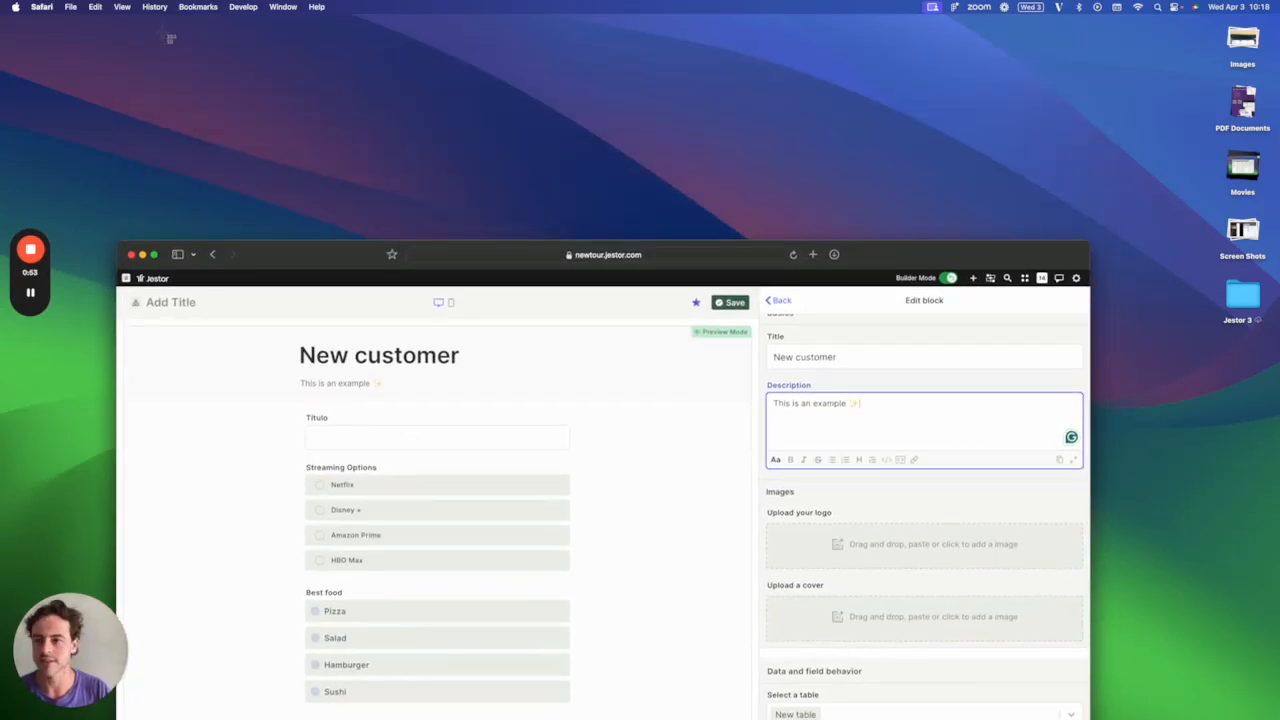
pyautogui.moveTo(162, 33); pyautogui.dragTo(1108, 206)
pyautogui.moveTo(1057, 255); pyautogui.dragTo(1068, 58)
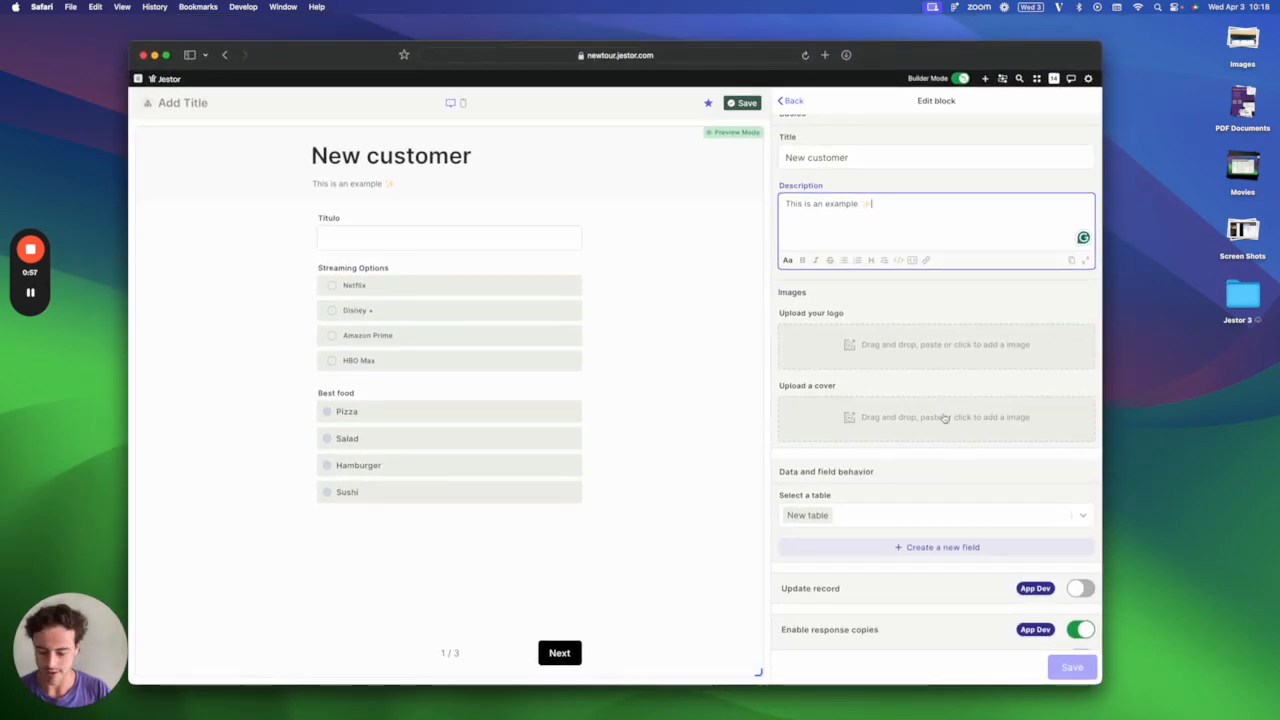
pyautogui.press('super+v')
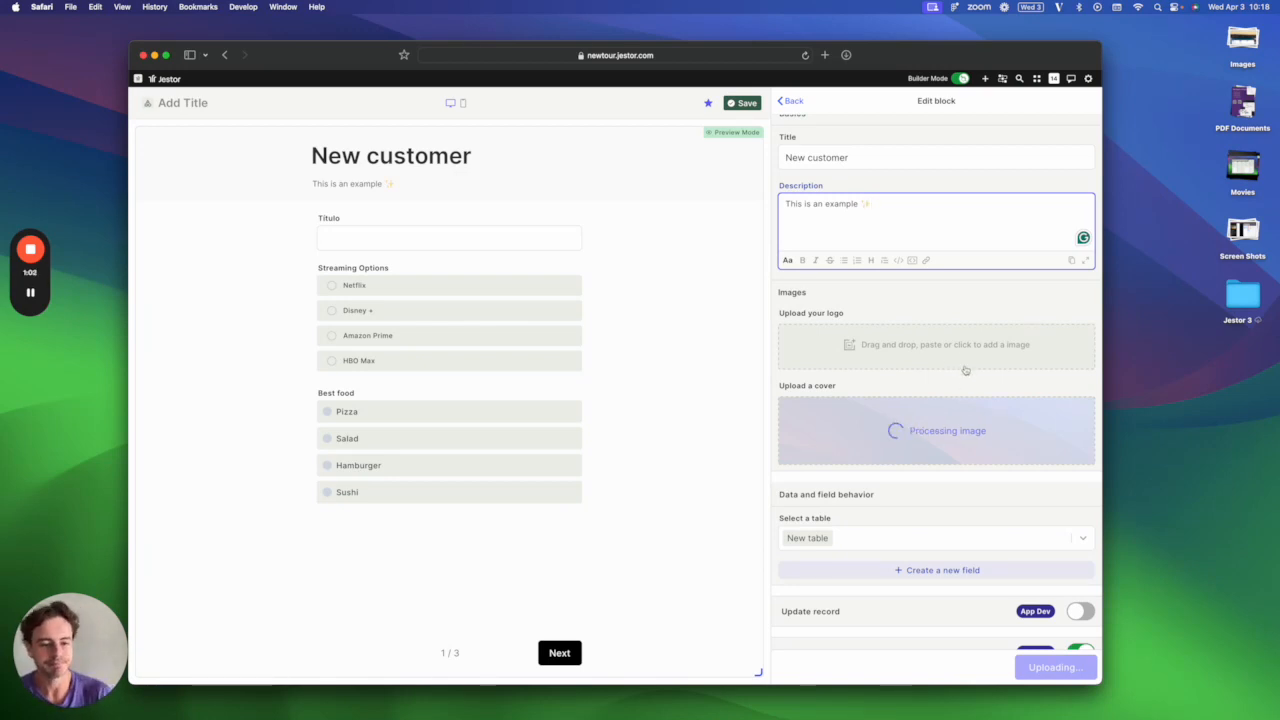
# - Create a short text field named "Client Name" in the form's new table
pyautogui.scroll(-2, 962, 370)
pyautogui.scroll(-3, 944, 313)
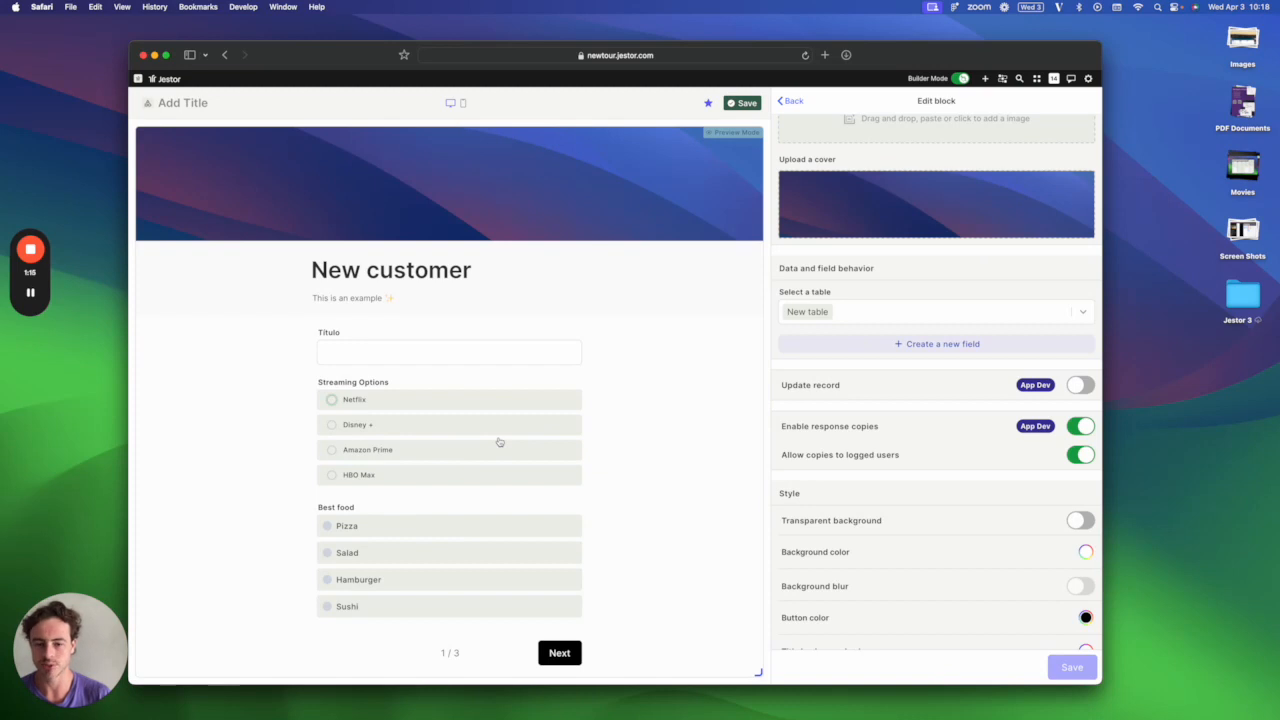
pyautogui.click(914, 346)
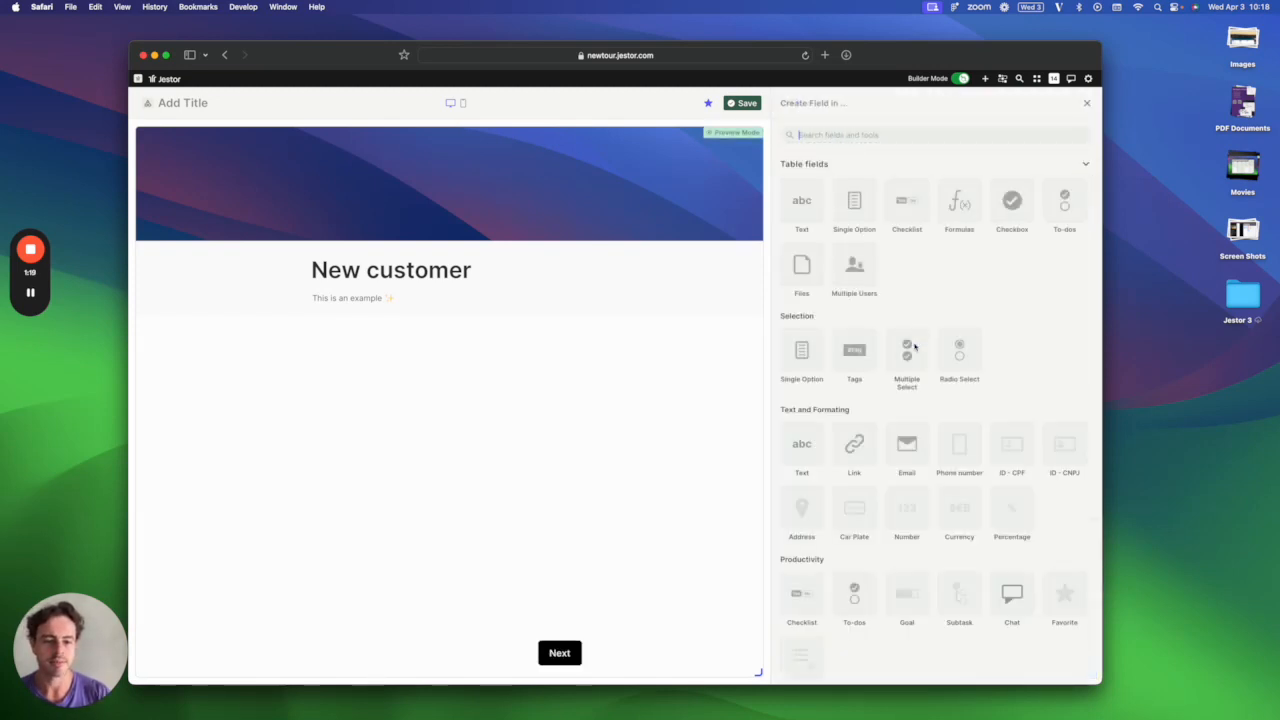
pyautogui.click(804, 208)
pyautogui.click(826, 210)
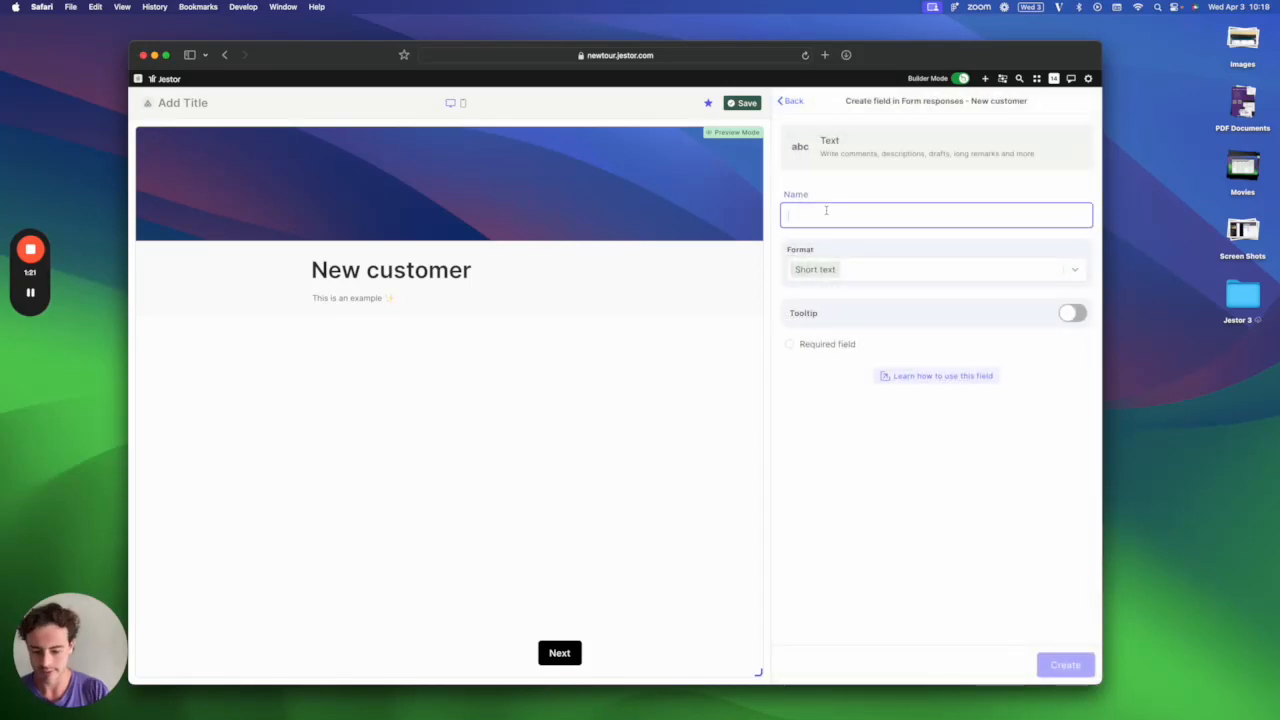
pyautogui.write('Client Name')
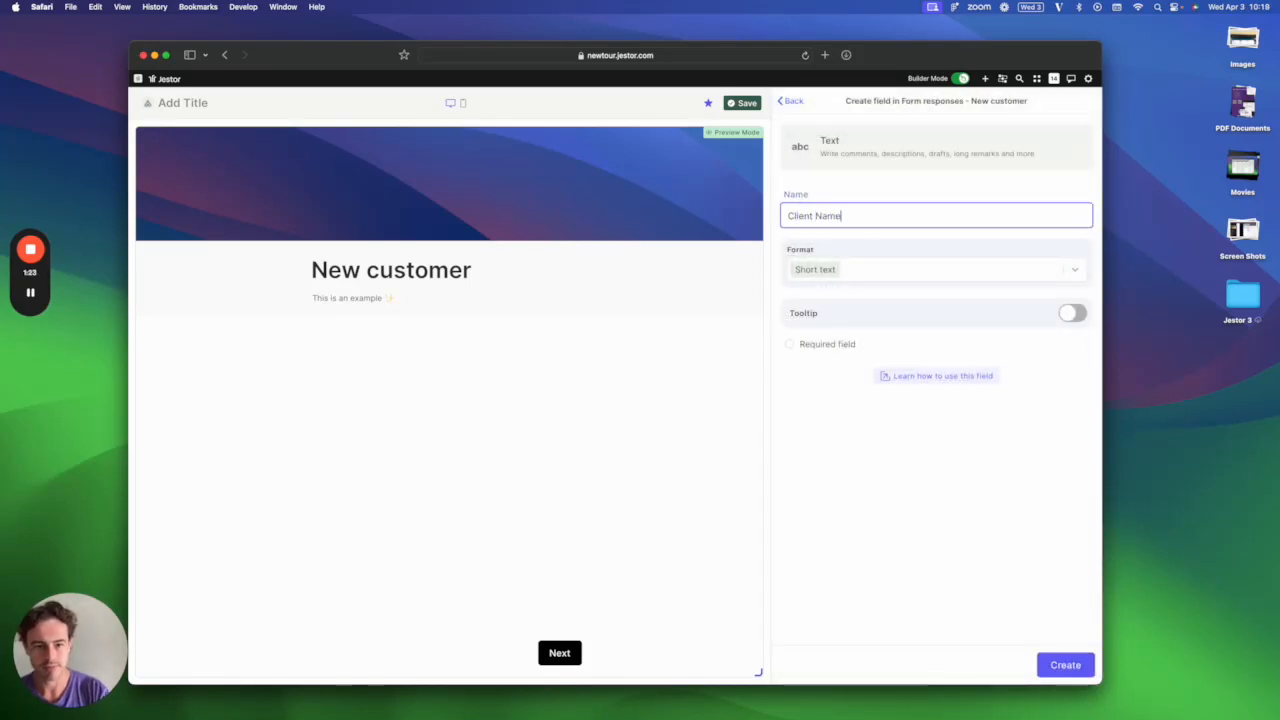
pyautogui.click(1067, 667)
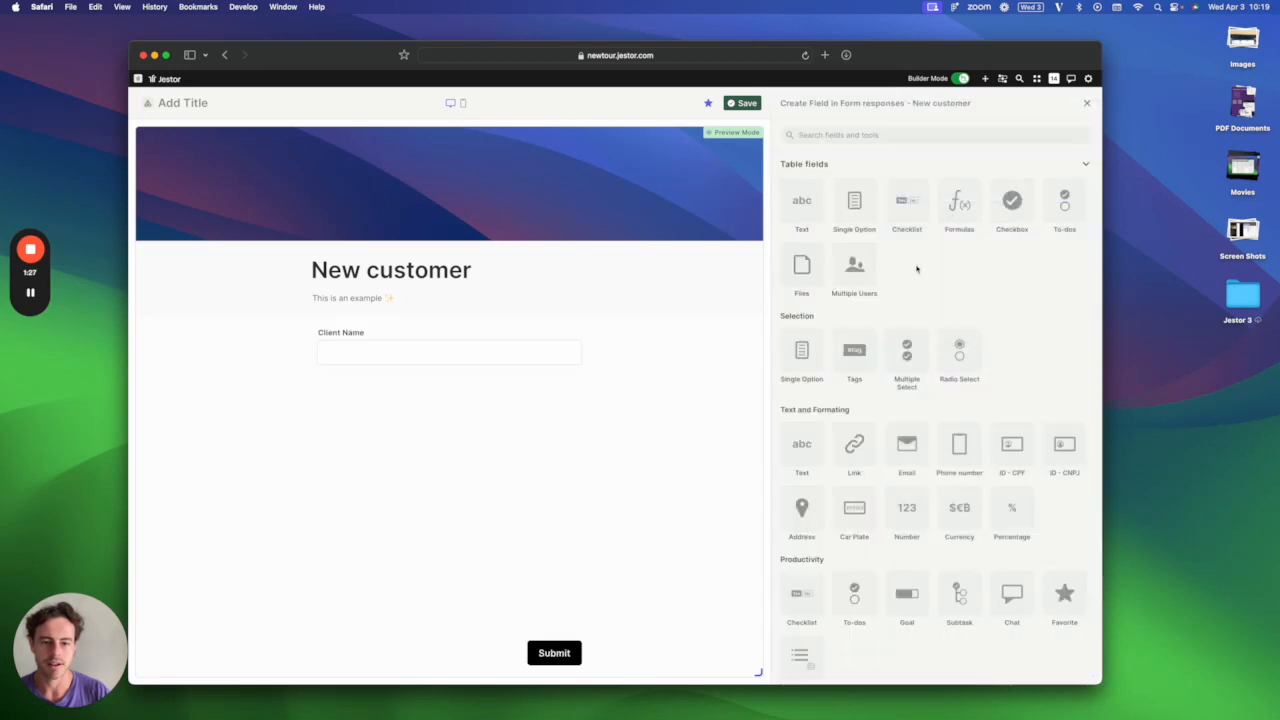
# - Create a text field named "More Info" with the Rich text format
pyautogui.click(800, 205)
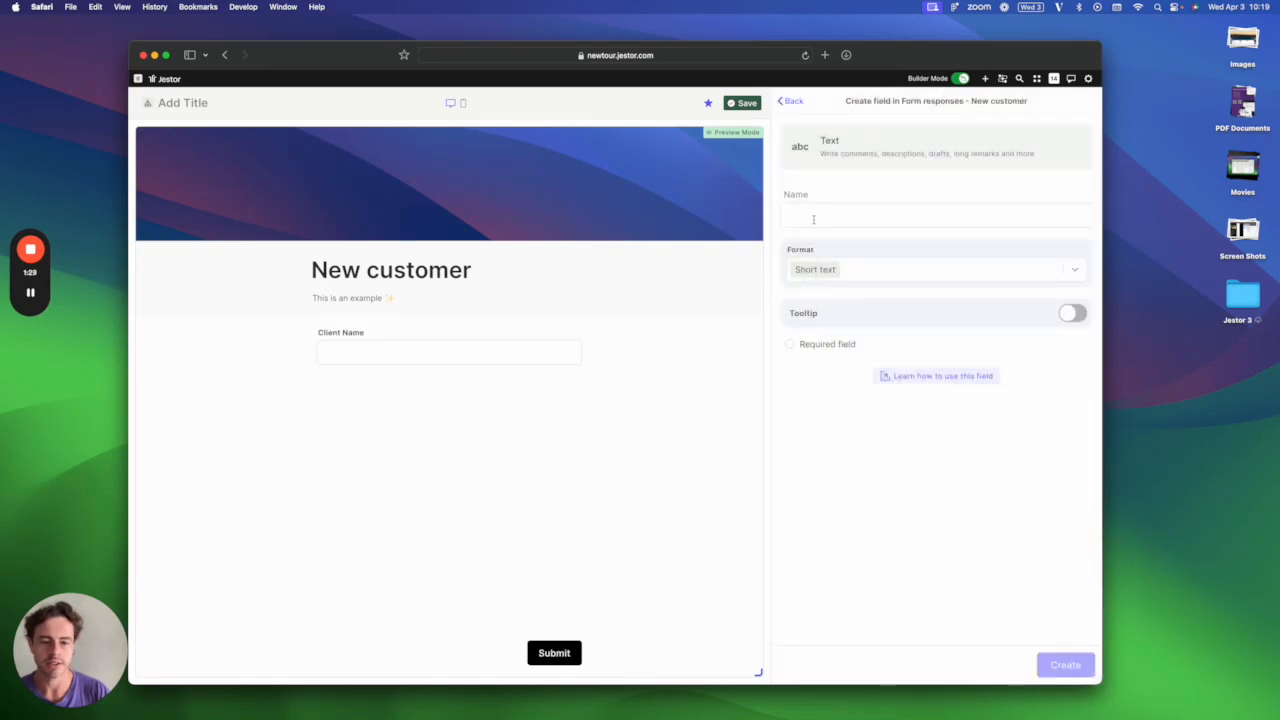
pyautogui.click(814, 217)
pyautogui.write('More Info')
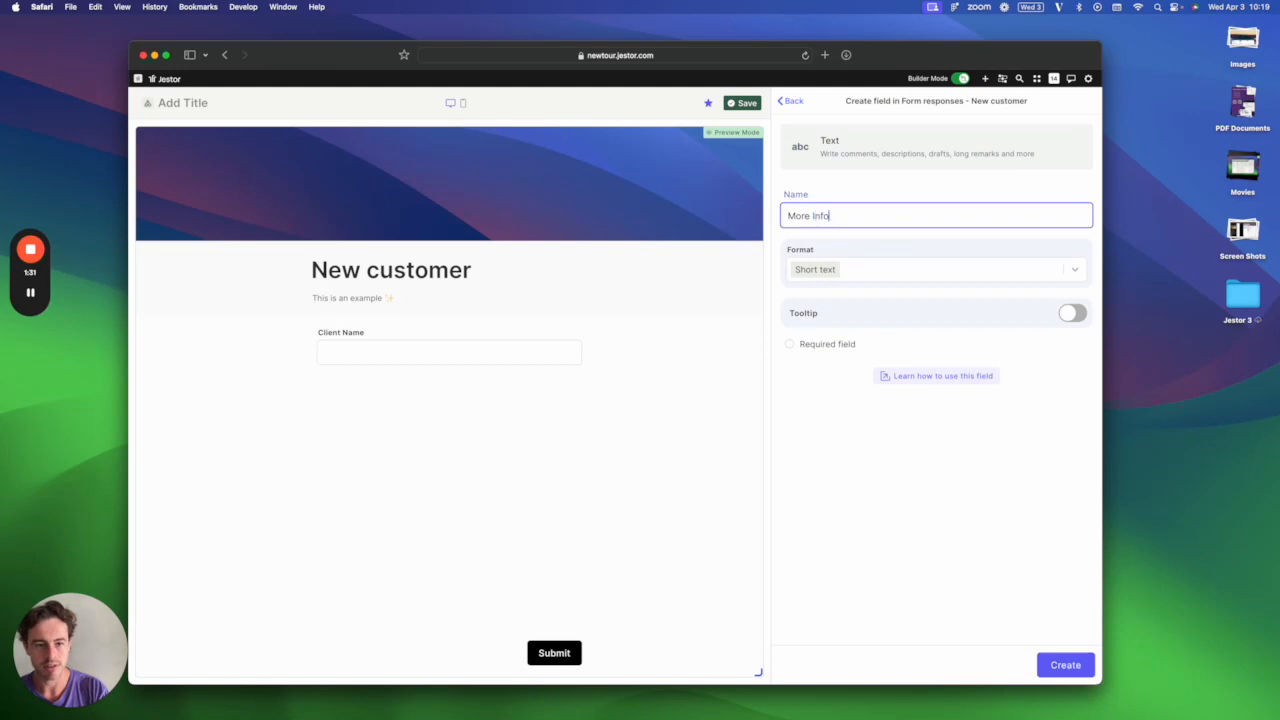
pyautogui.click(890, 270)
pyautogui.click(870, 314)
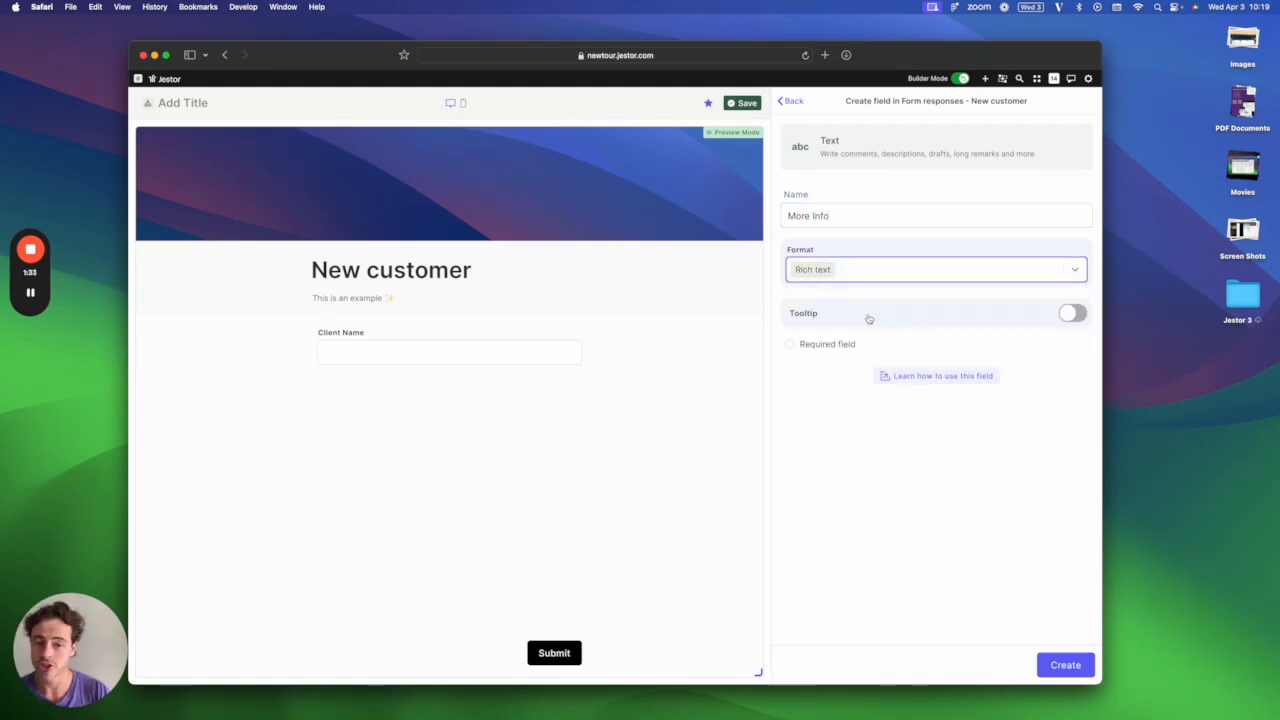
pyautogui.click(1060, 672)
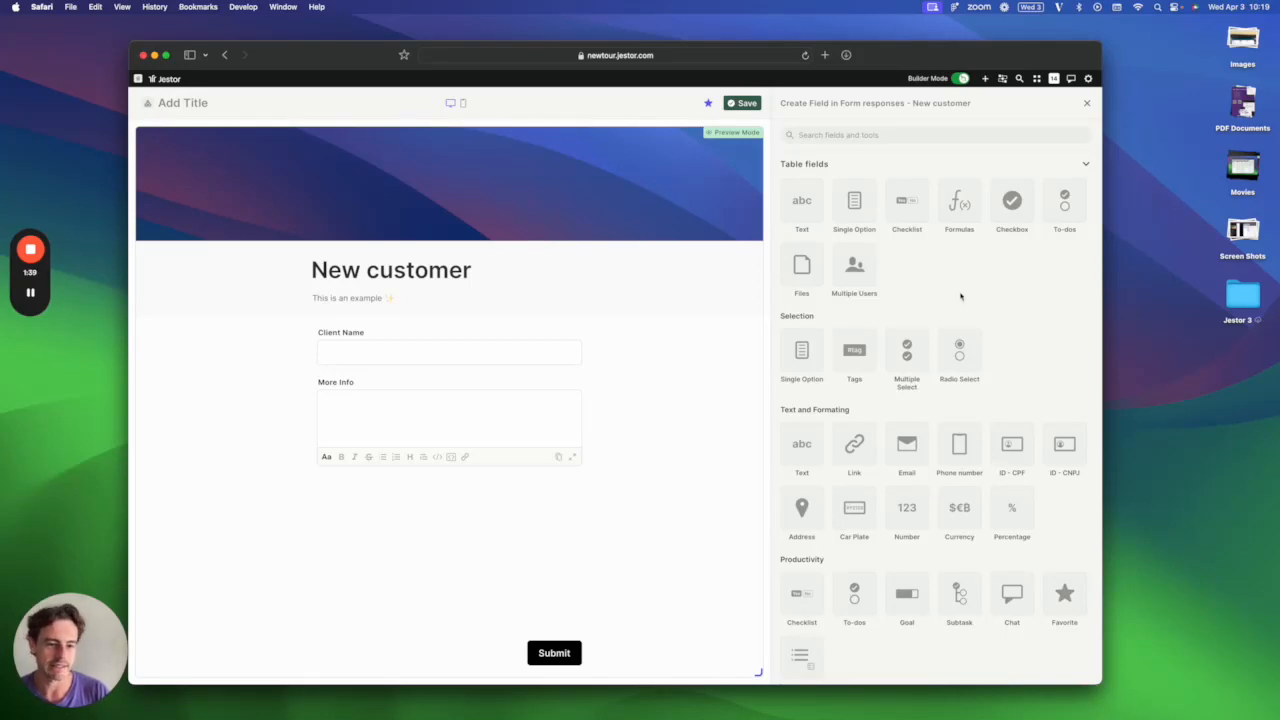
# - Create a checkbox field named "Do you know how to use our product?" and return to the form block settings
pyautogui.click(1011, 201)
pyautogui.click(910, 217)
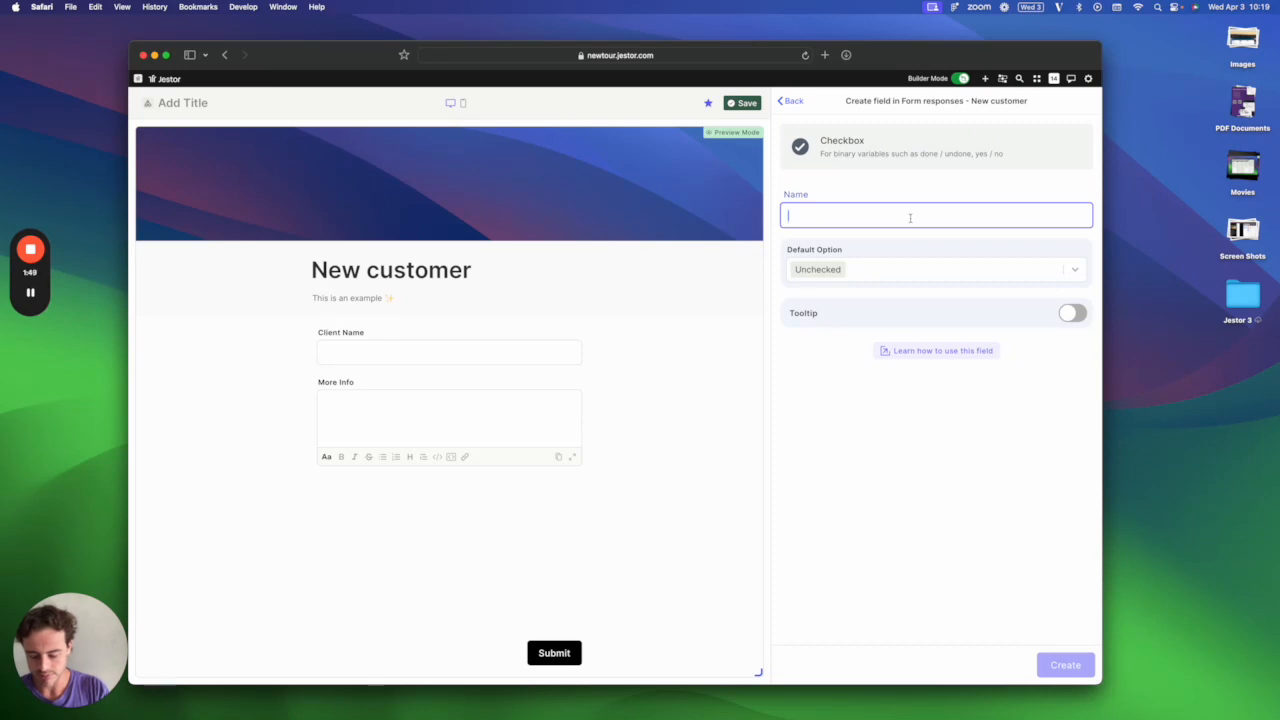
pyautogui.write('Do')
pyautogui.press('BackSpace')
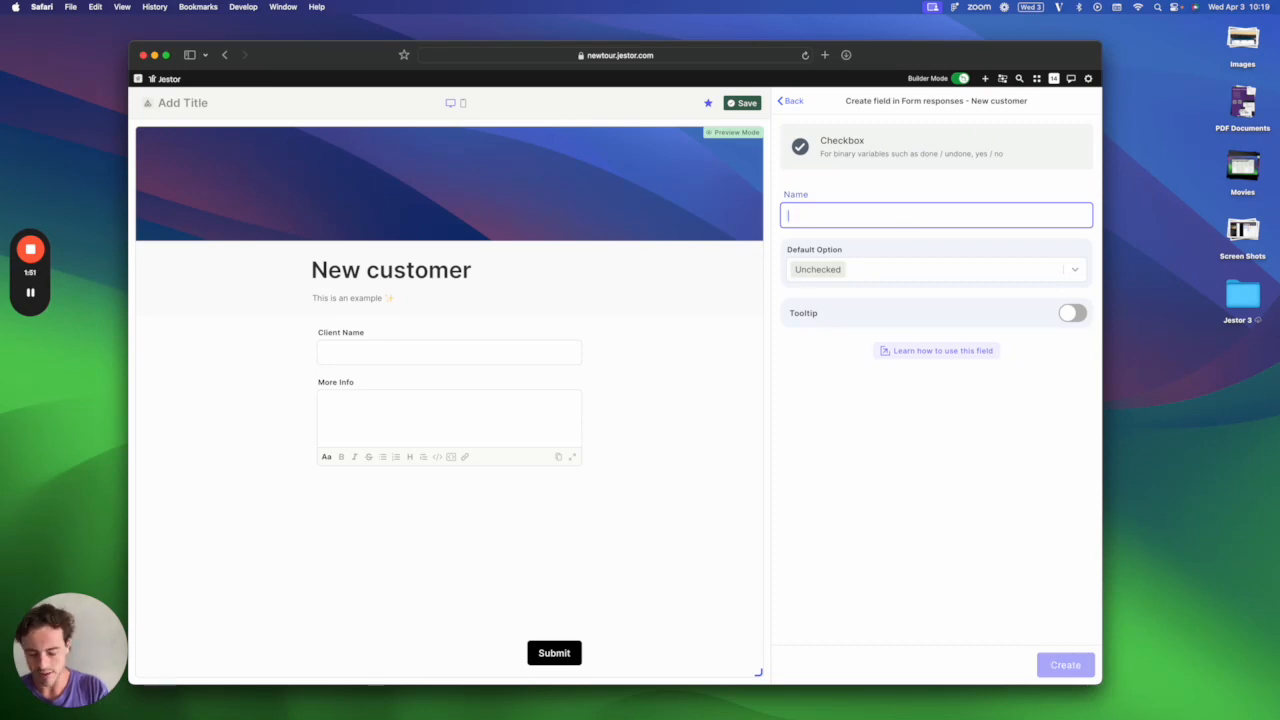
pyautogui.write('ha')
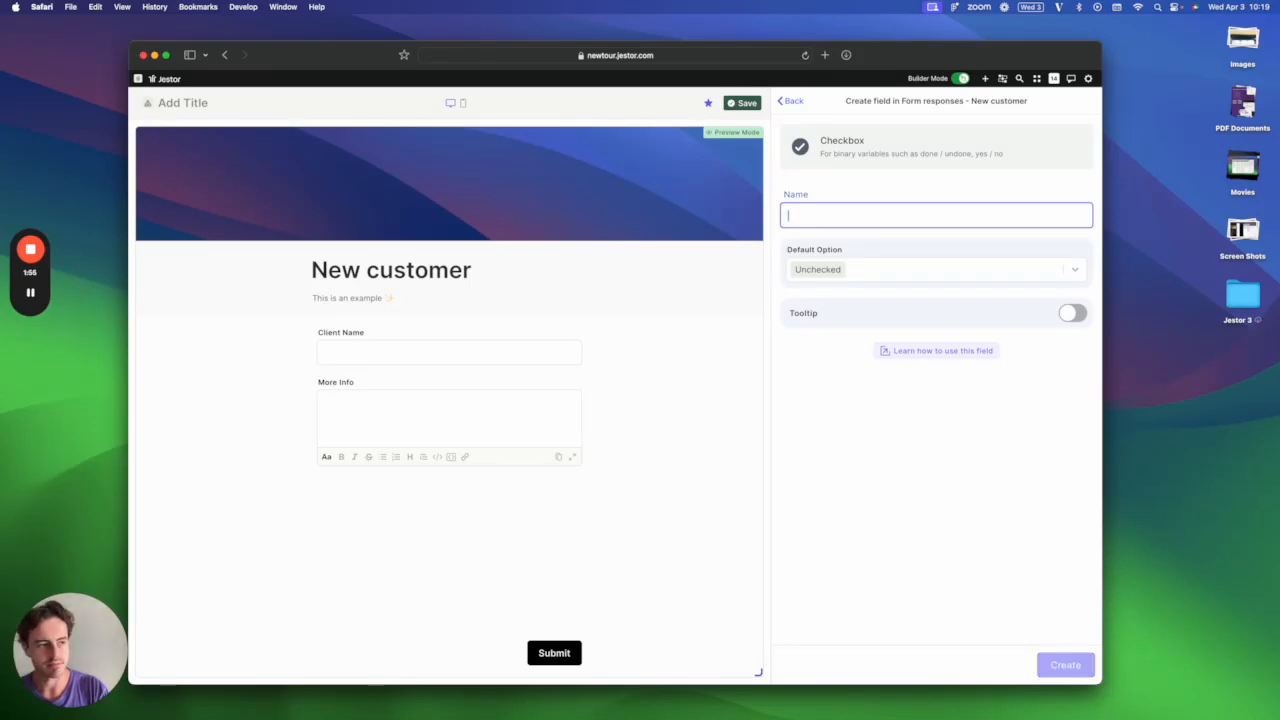
pyautogui.write('Do you k')
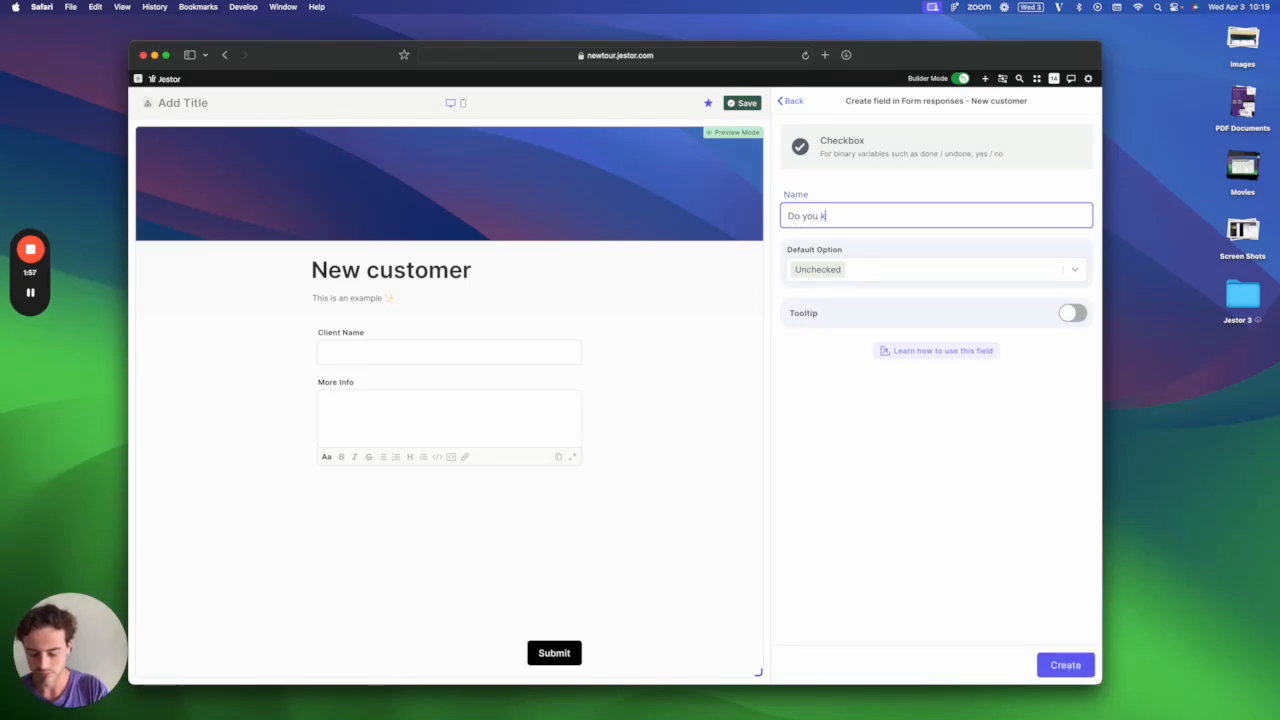
pyautogui.write('now how')
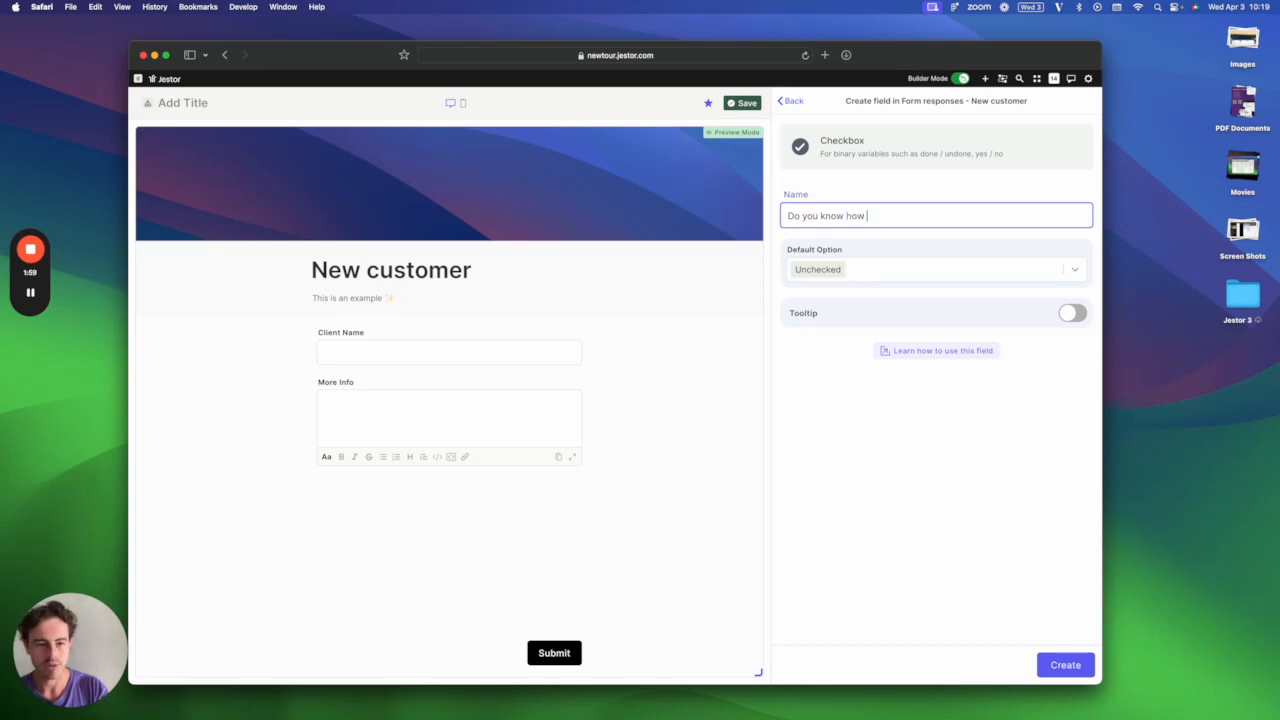
pyautogui.write(' to use our product?')
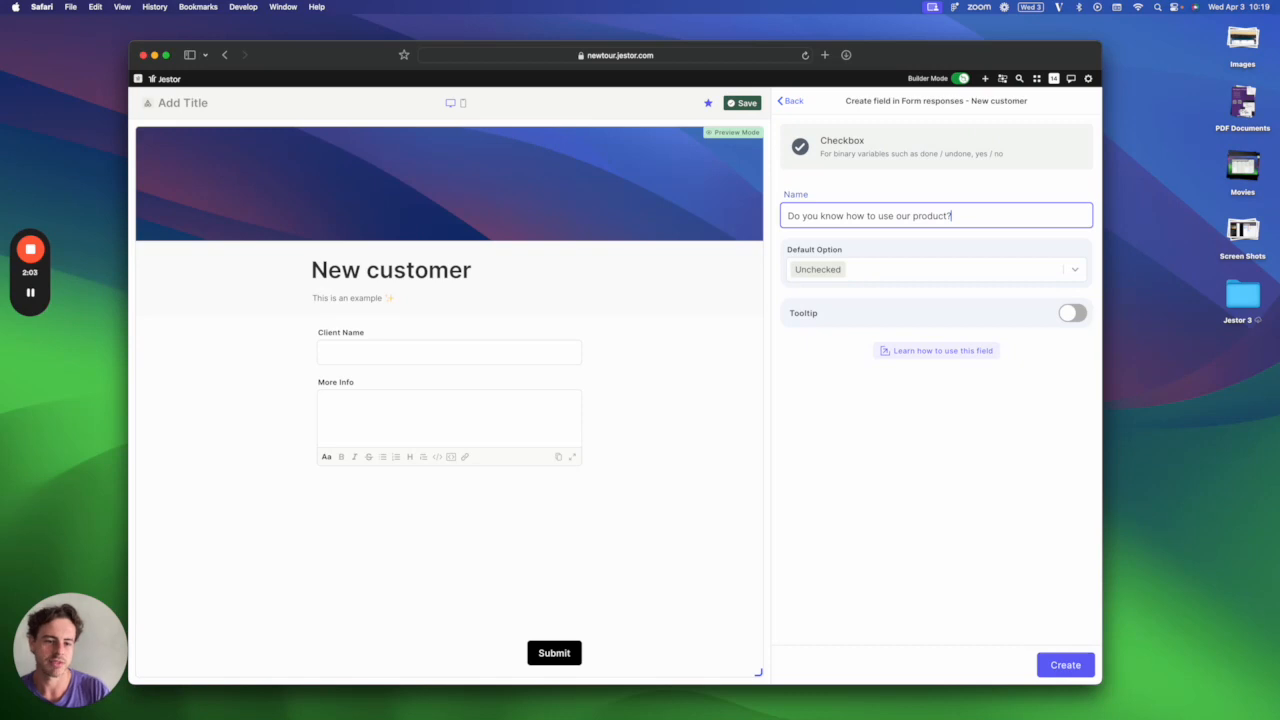
pyautogui.press('Return')
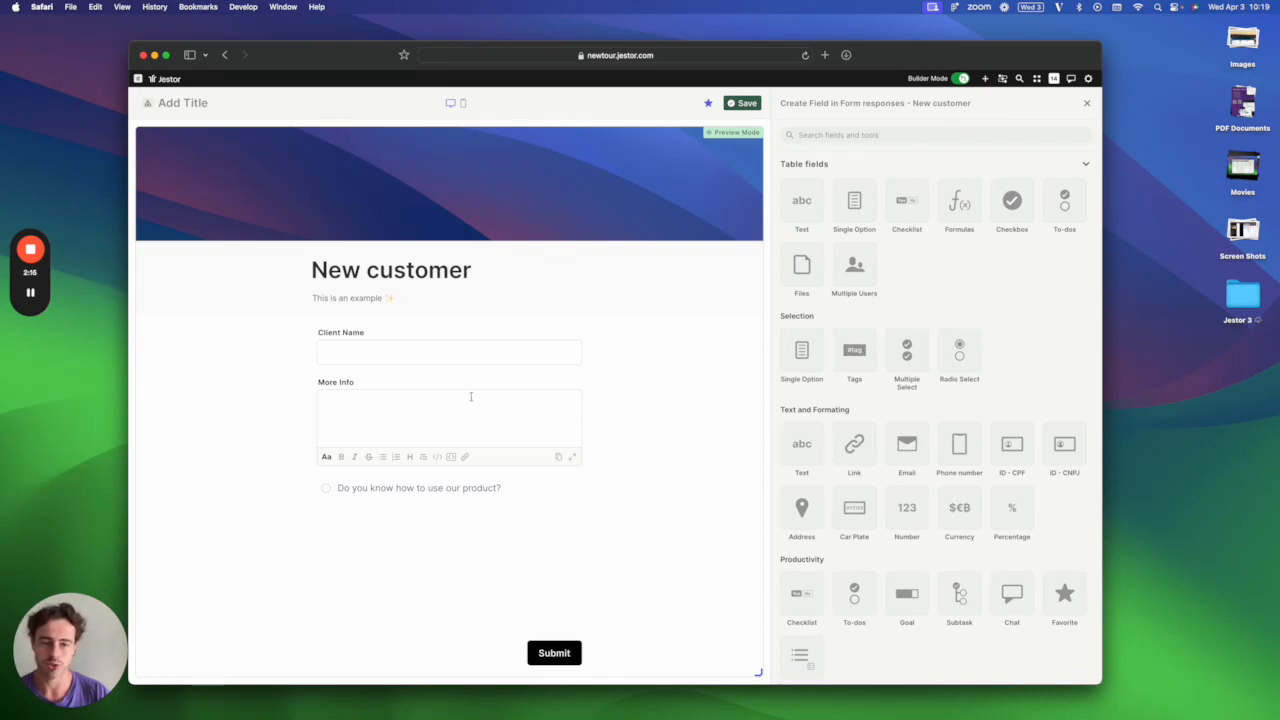
pyautogui.click(1085, 104)
# - Add an Inline form block enclosing Client Name and the "Do you know how to use our product?" checkbox, with More Info below it
pyautogui.scroll(-1, 950, 286)
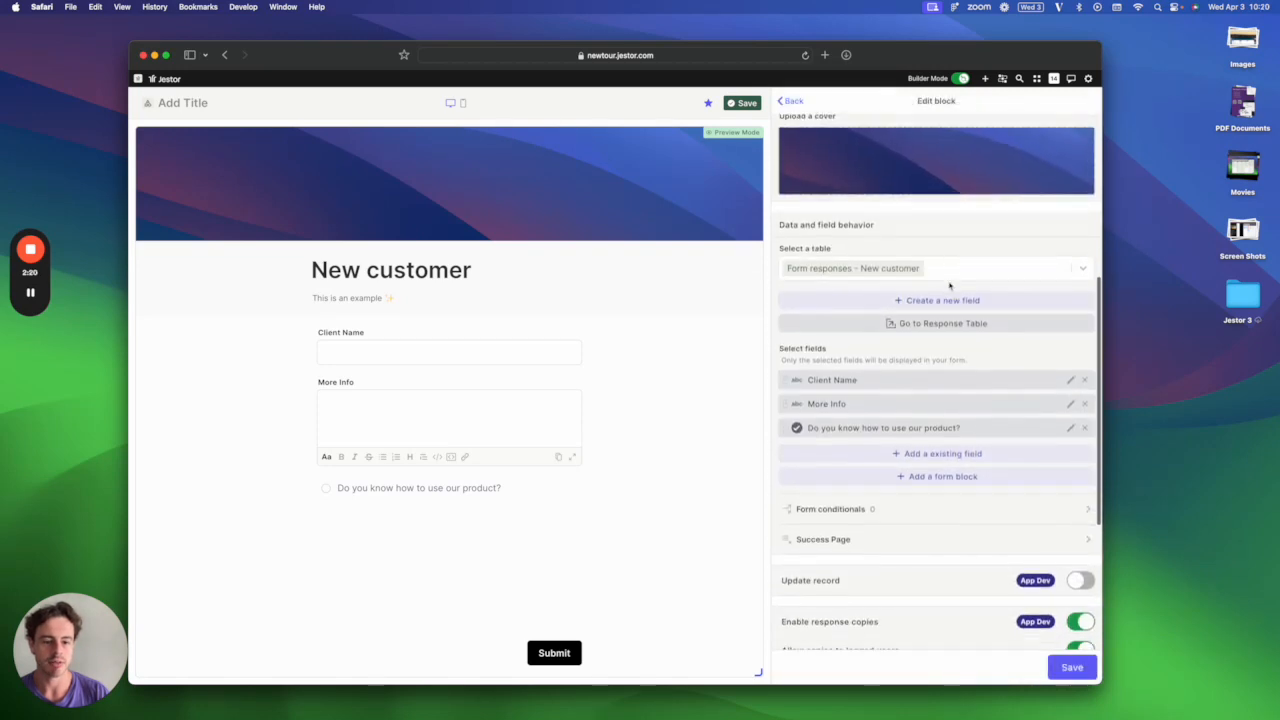
pyautogui.scroll(-2, 950, 286)
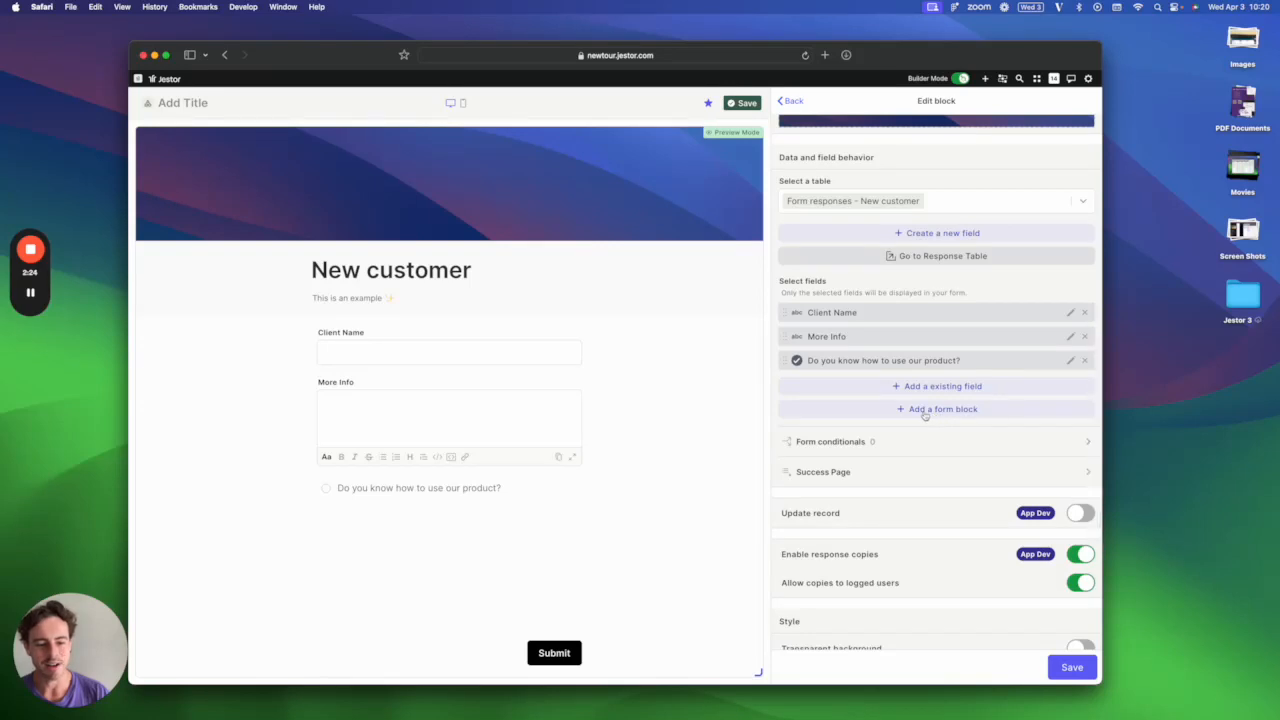
pyautogui.click(933, 412)
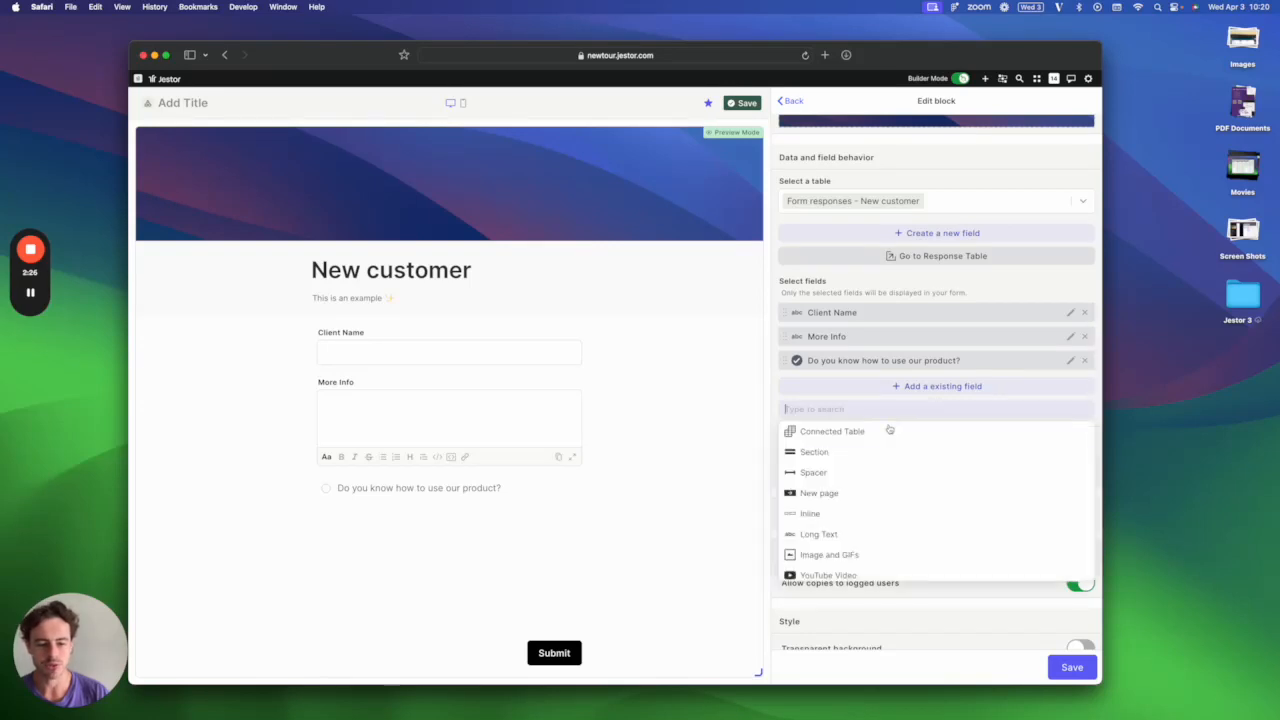
pyautogui.click(848, 514)
pyautogui.moveTo(787, 384); pyautogui.dragTo(786, 312)
pyautogui.moveTo(784, 406)
pyautogui.mouseDown()
pyautogui.moveTo(781, 359)
pyautogui.moveTo(781, 384)
pyautogui.mouseUp()
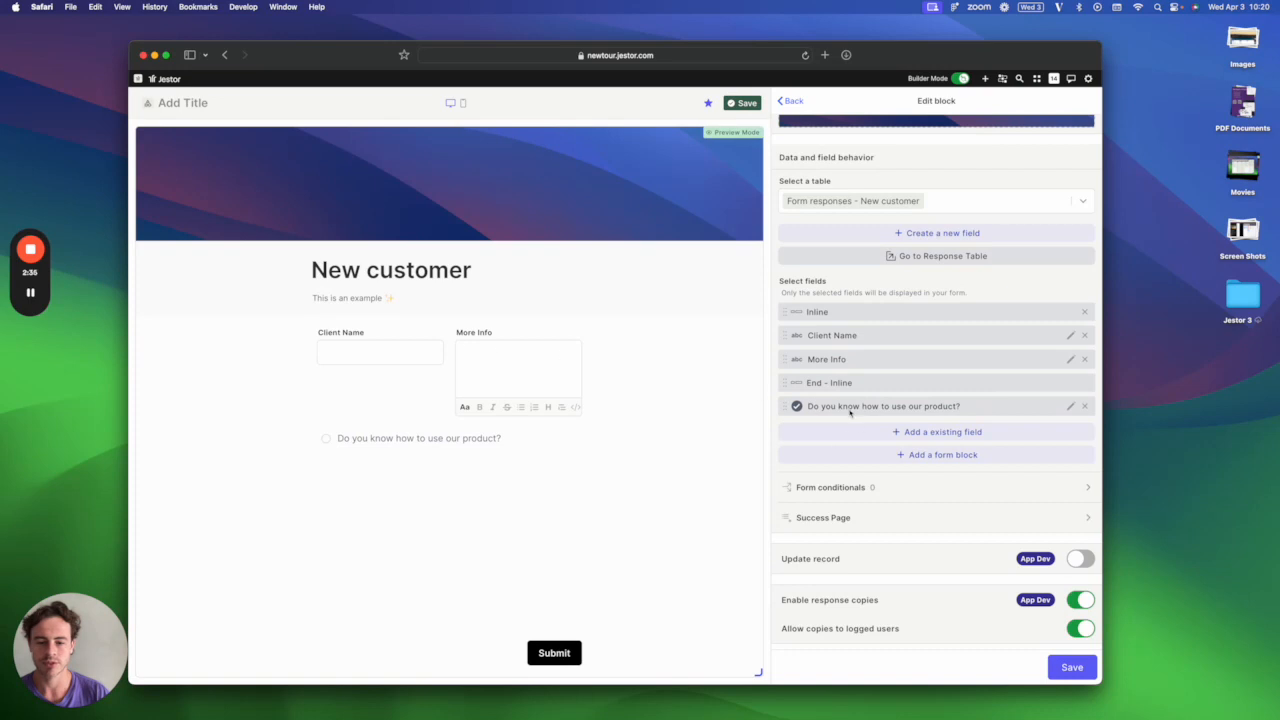
pyautogui.moveTo(784, 406)
pyautogui.mouseDown()
pyautogui.moveTo(783, 365)
pyautogui.moveTo(783, 404)
pyautogui.mouseUp()
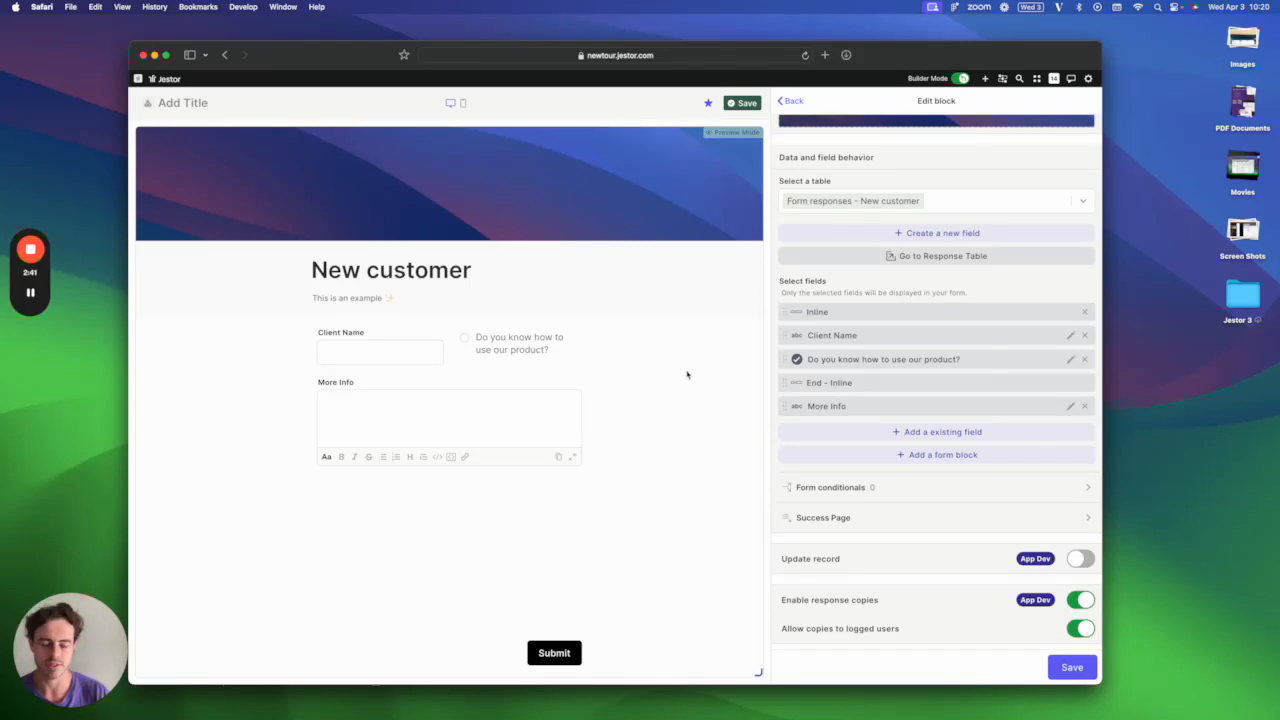
pyautogui.scroll(-2, 924, 512)
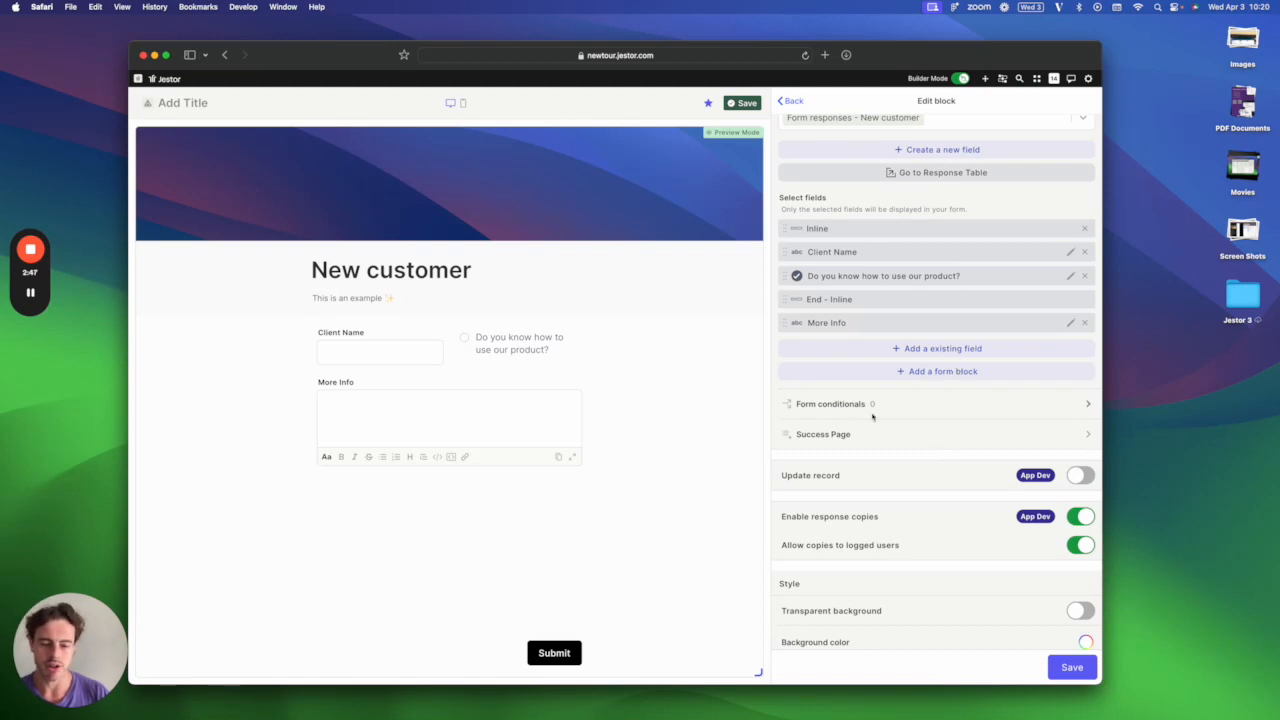
pyautogui.click(951, 351)
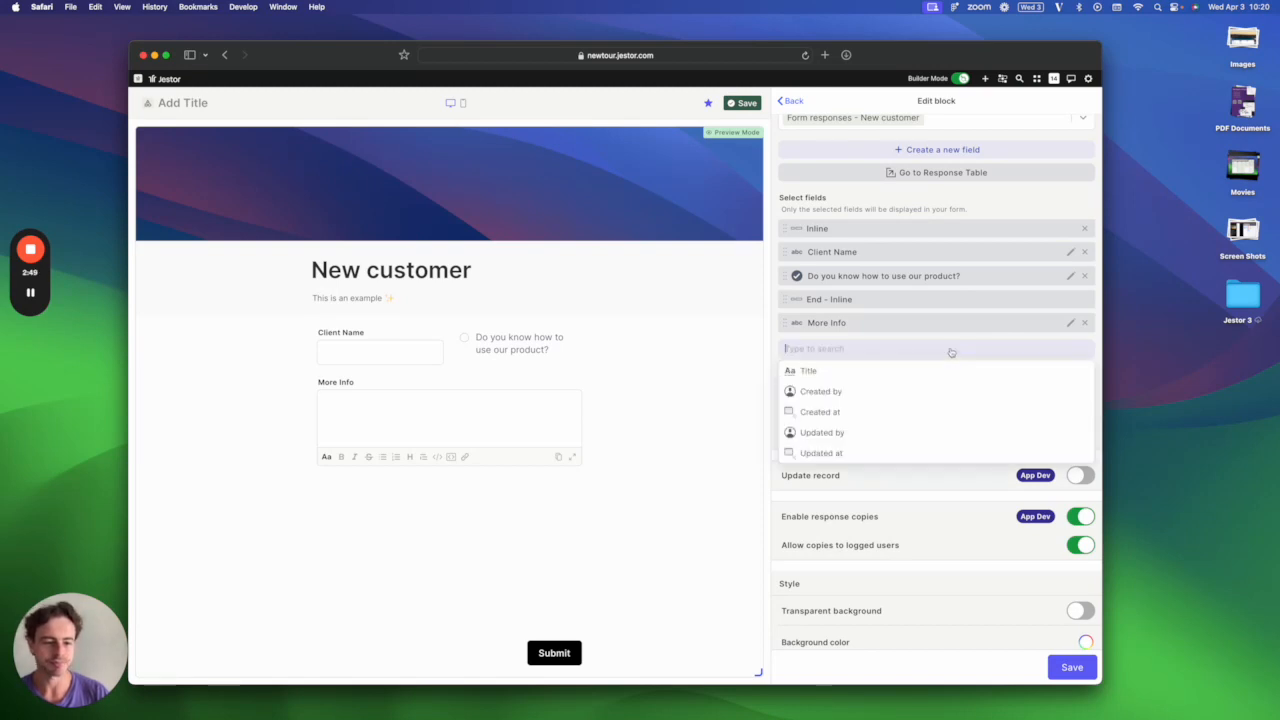
pyautogui.click(948, 337)
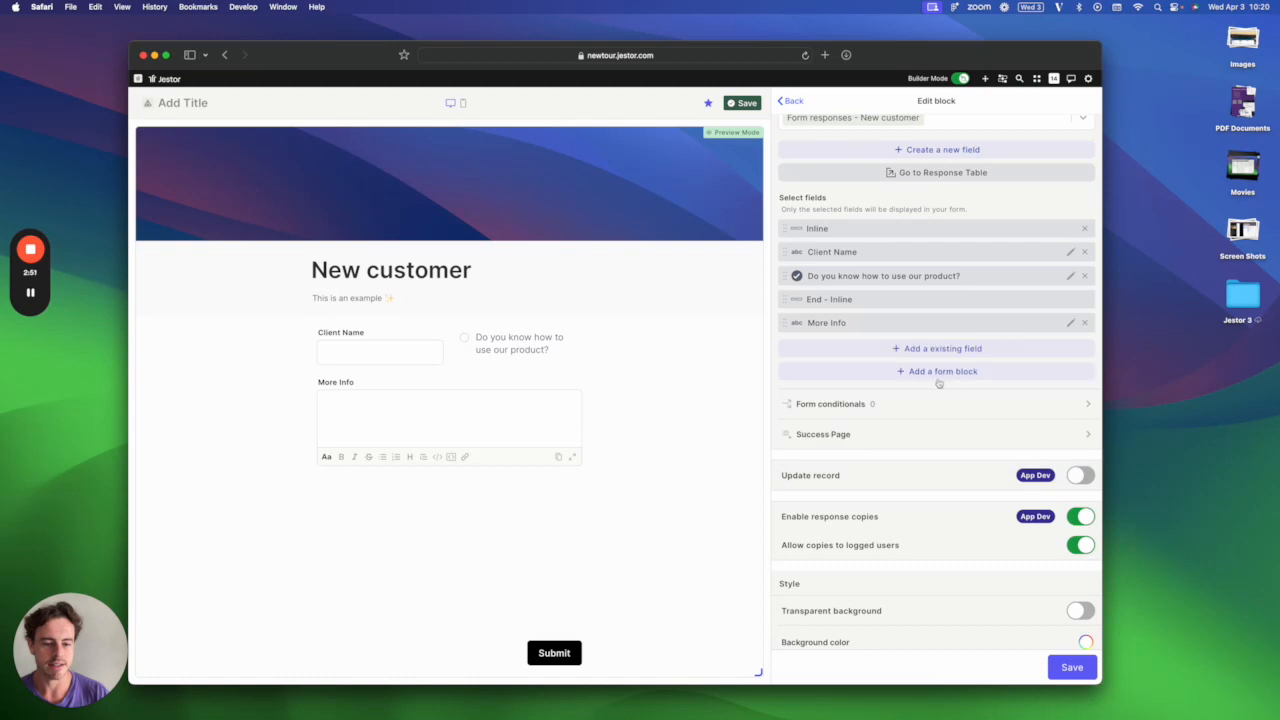
pyautogui.click(937, 378)
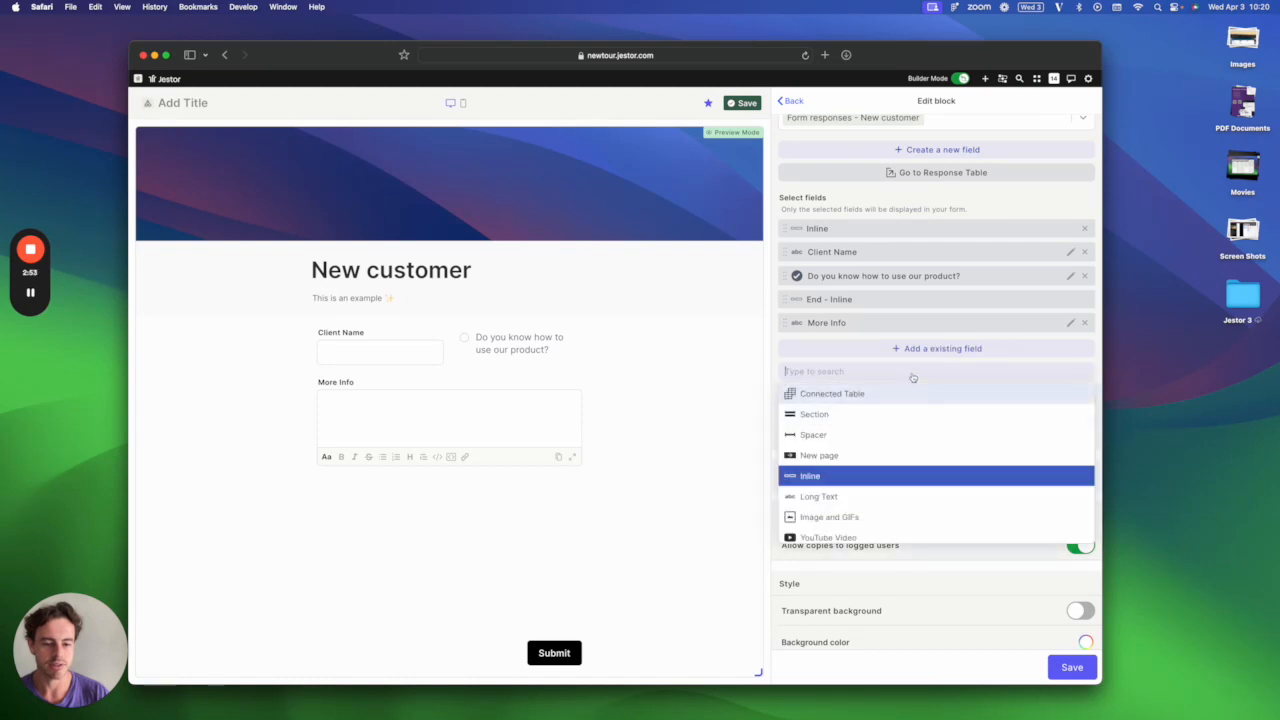
# - Set up a new Single Option field named "Stage" with the options New, Done and Lost
pyautogui.click(954, 152)
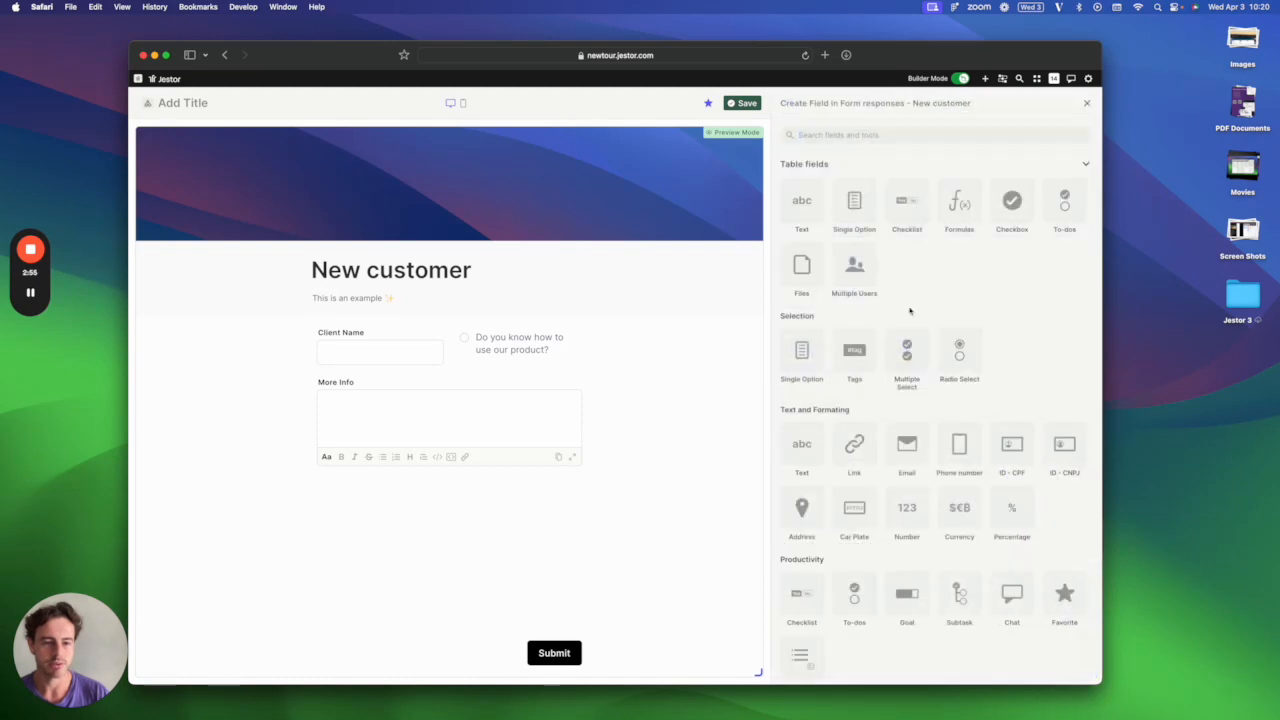
pyautogui.click(855, 229)
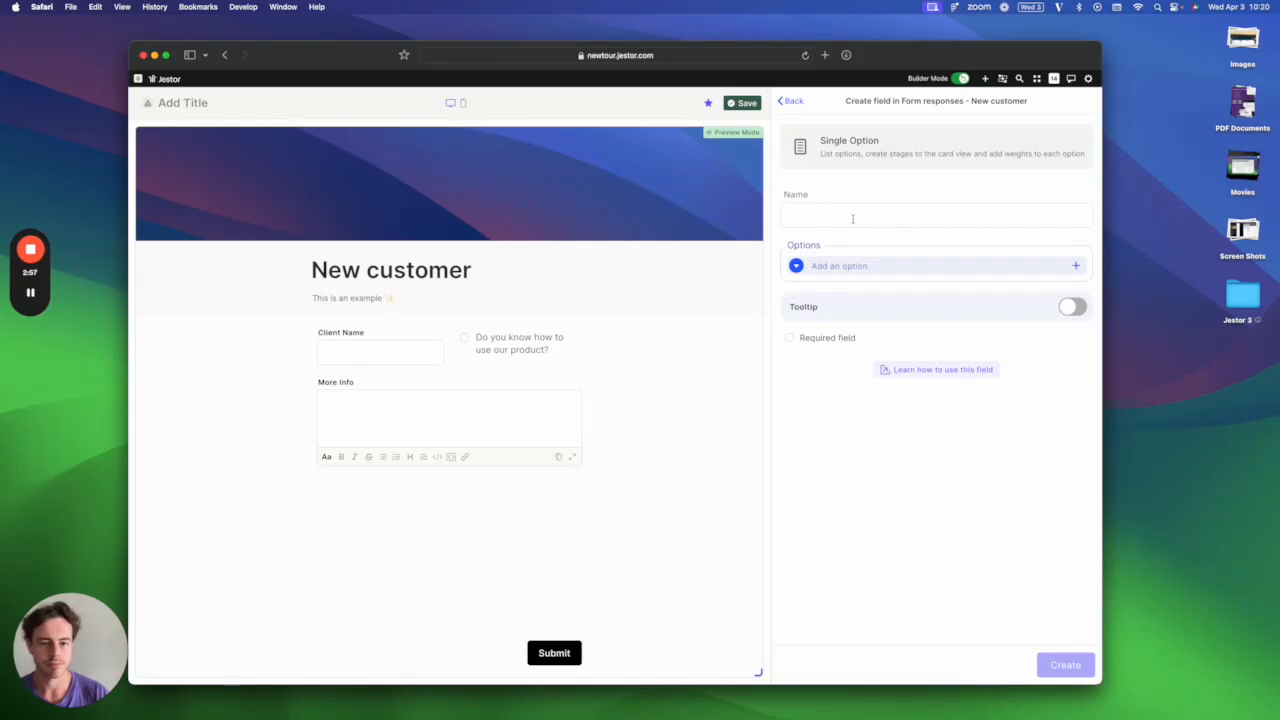
pyautogui.click(851, 214)
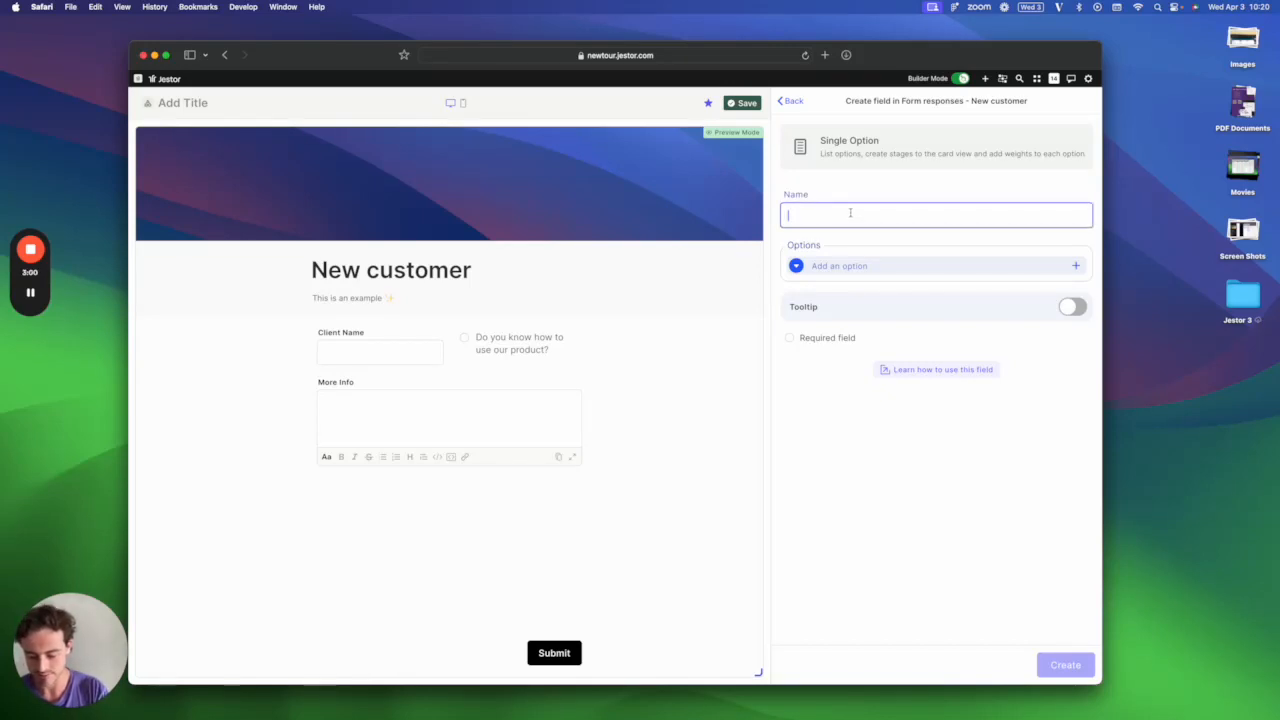
pyautogui.write('Stage')
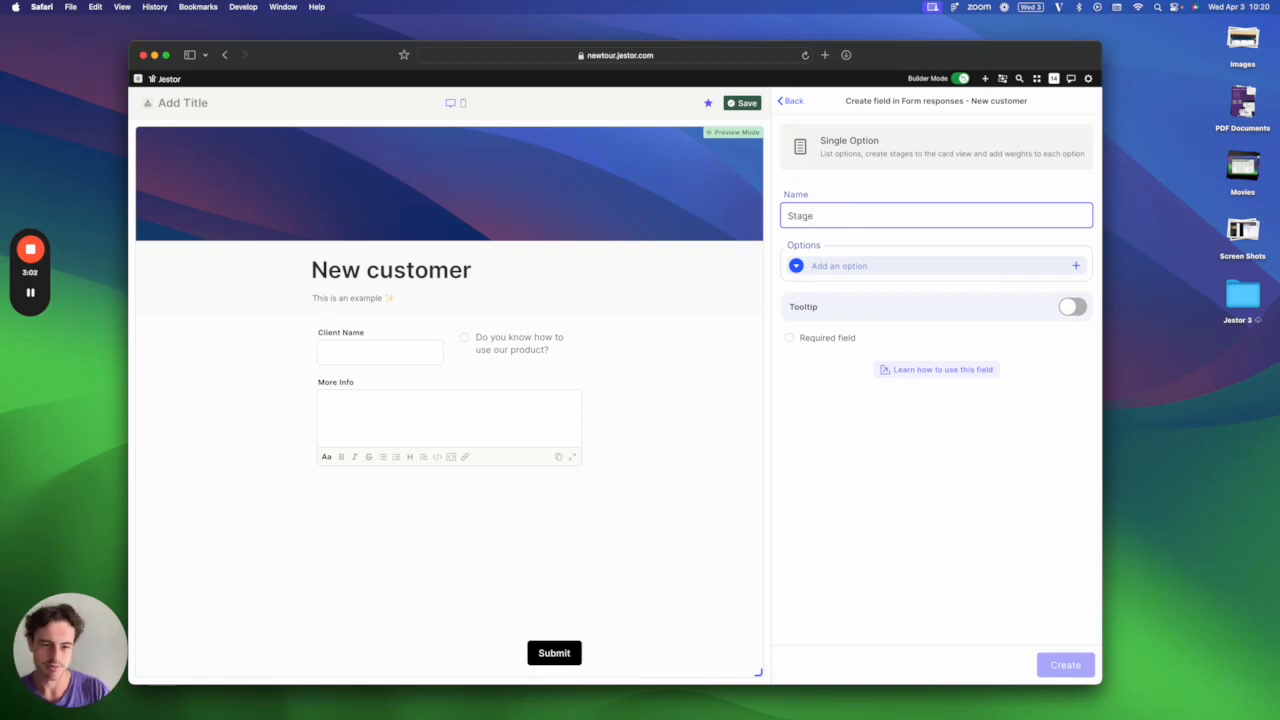
pyautogui.click(843, 265)
pyautogui.write('New')
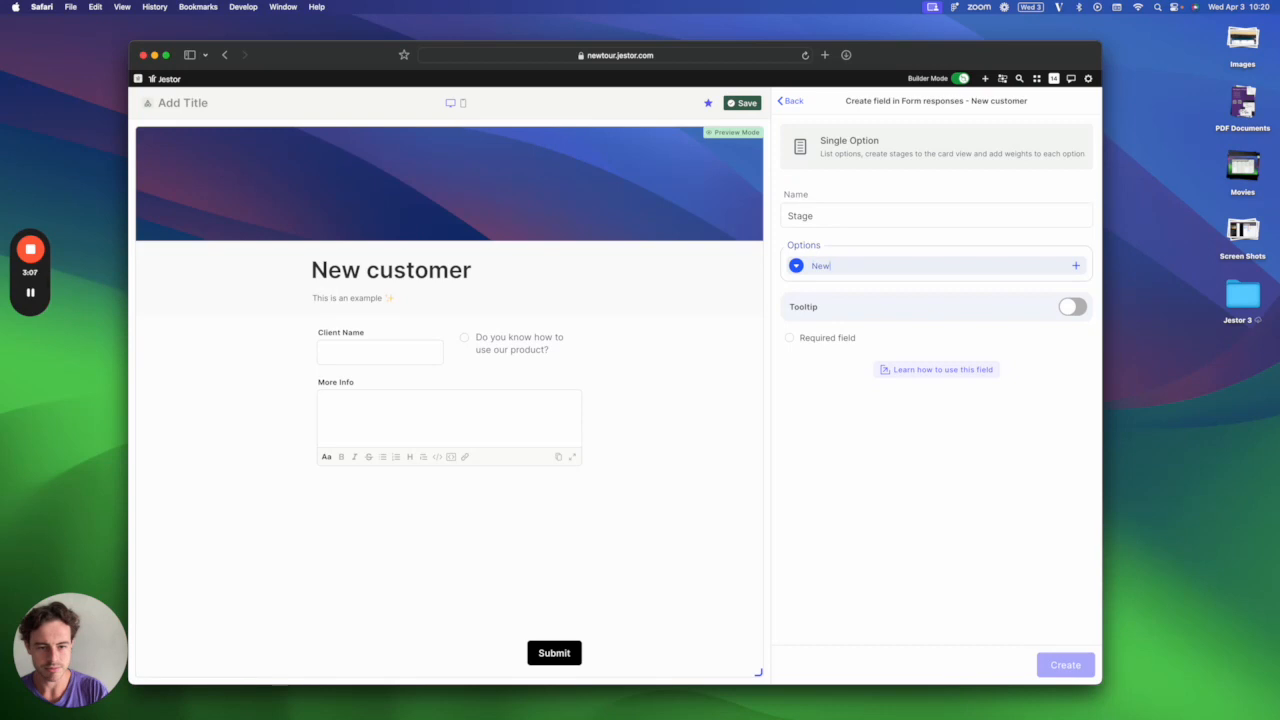
pyautogui.press('Return')
pyautogui.write('Done')
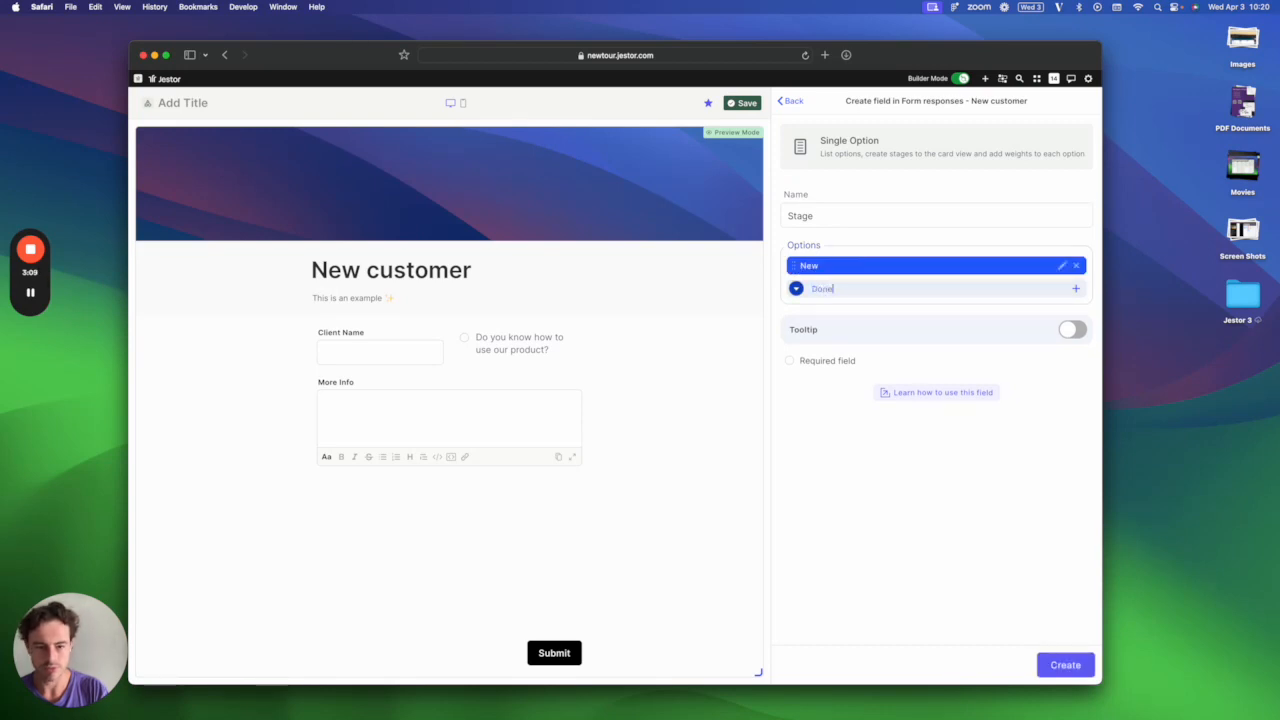
pyautogui.press('Return')
pyautogui.write('Los')
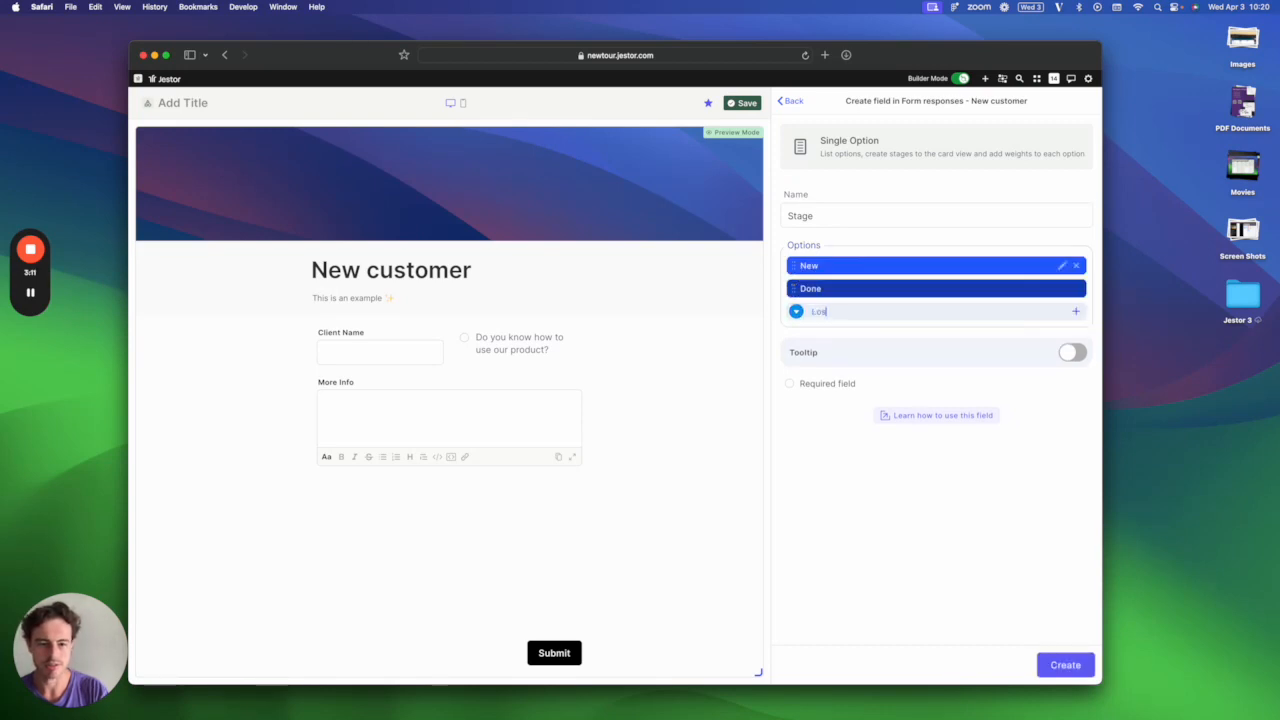
pyautogui.write('t')
pyautogui.press('Return')
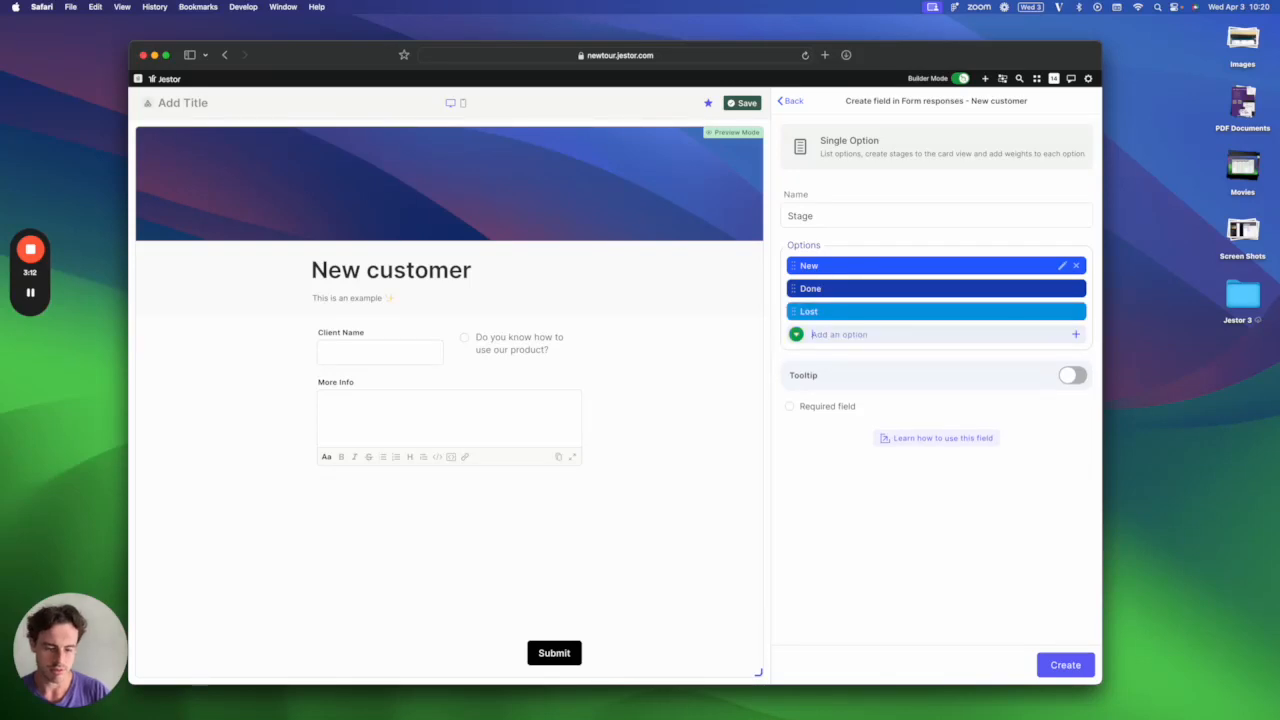
# - Color the Stage field's Lost option dark red, Done green and New light blue
pyautogui.click(1062, 313)
pyautogui.click(940, 470)
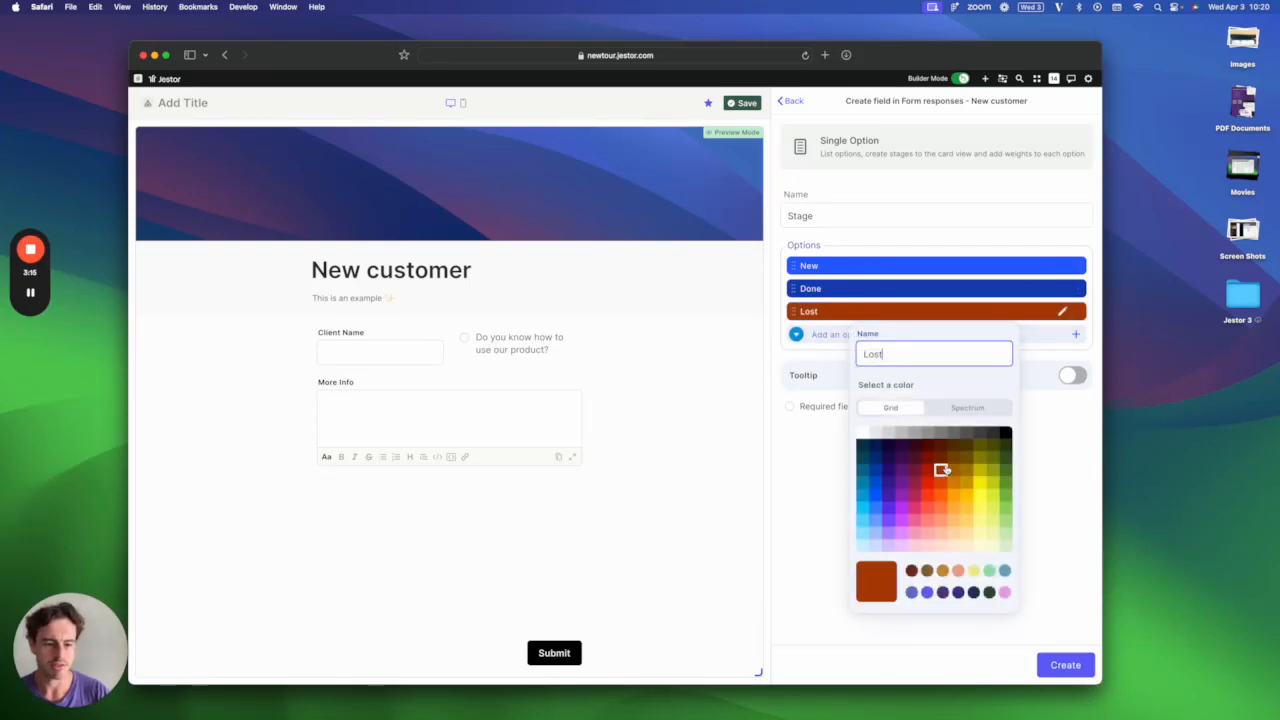
pyautogui.click(1062, 288)
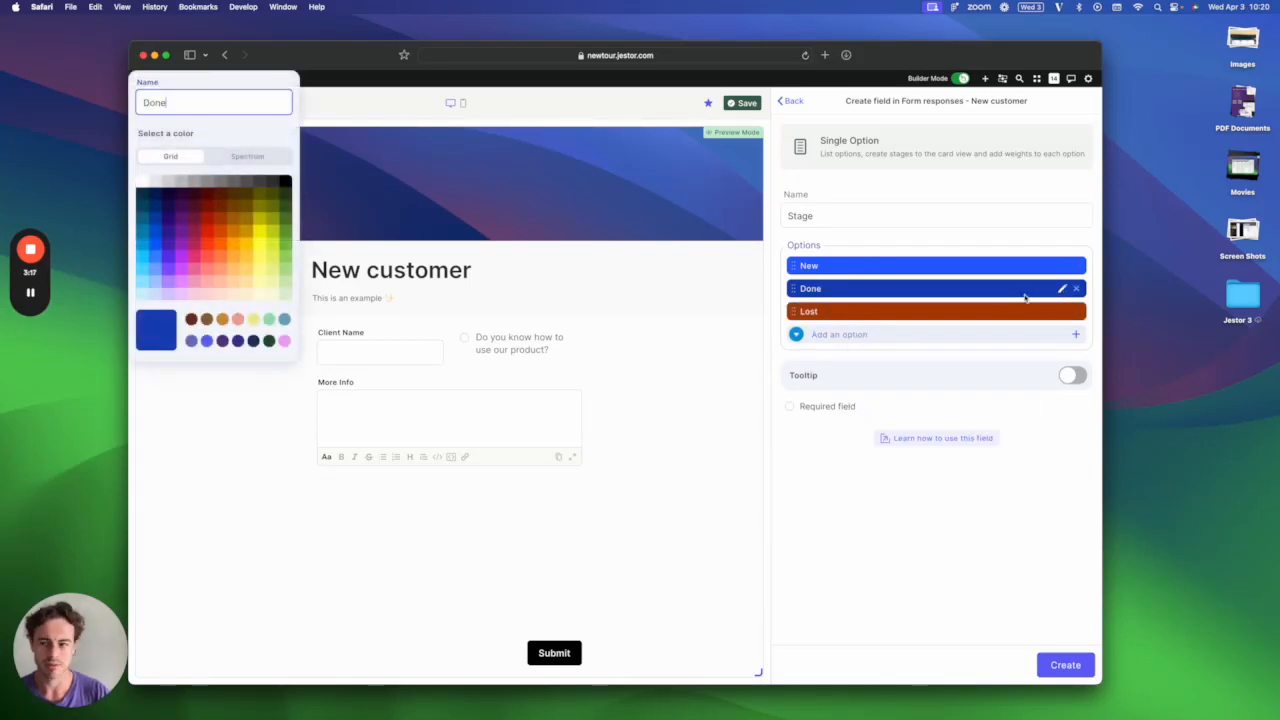
pyautogui.click(285, 244)
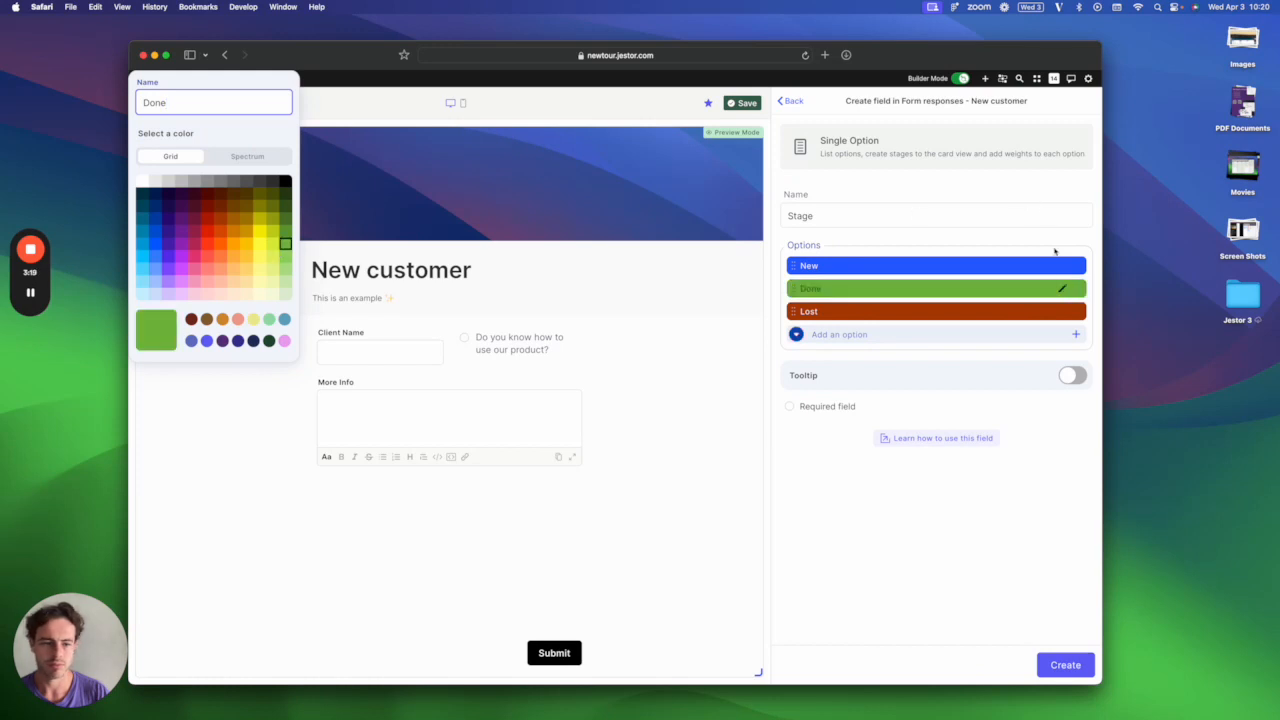
pyautogui.click(1062, 266)
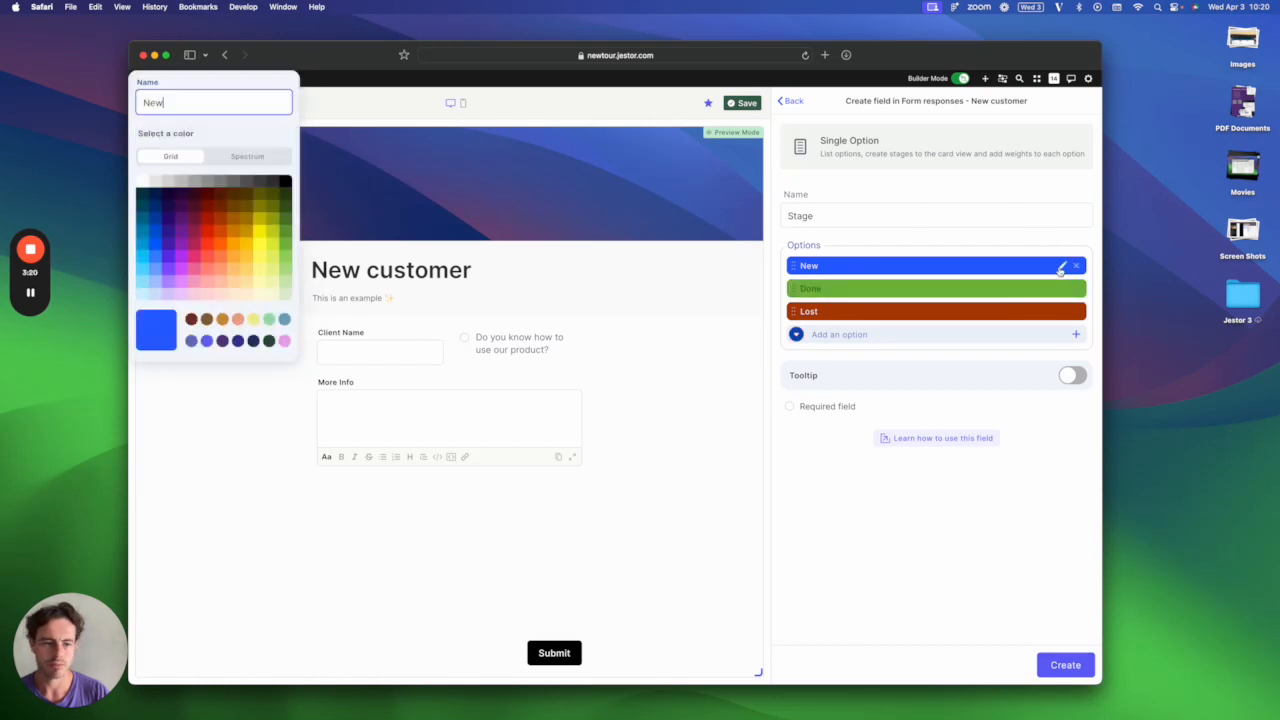
pyautogui.click(142, 293)
# - Create the Stage field and place it above More Info in the form's field order
pyautogui.click(1073, 663)
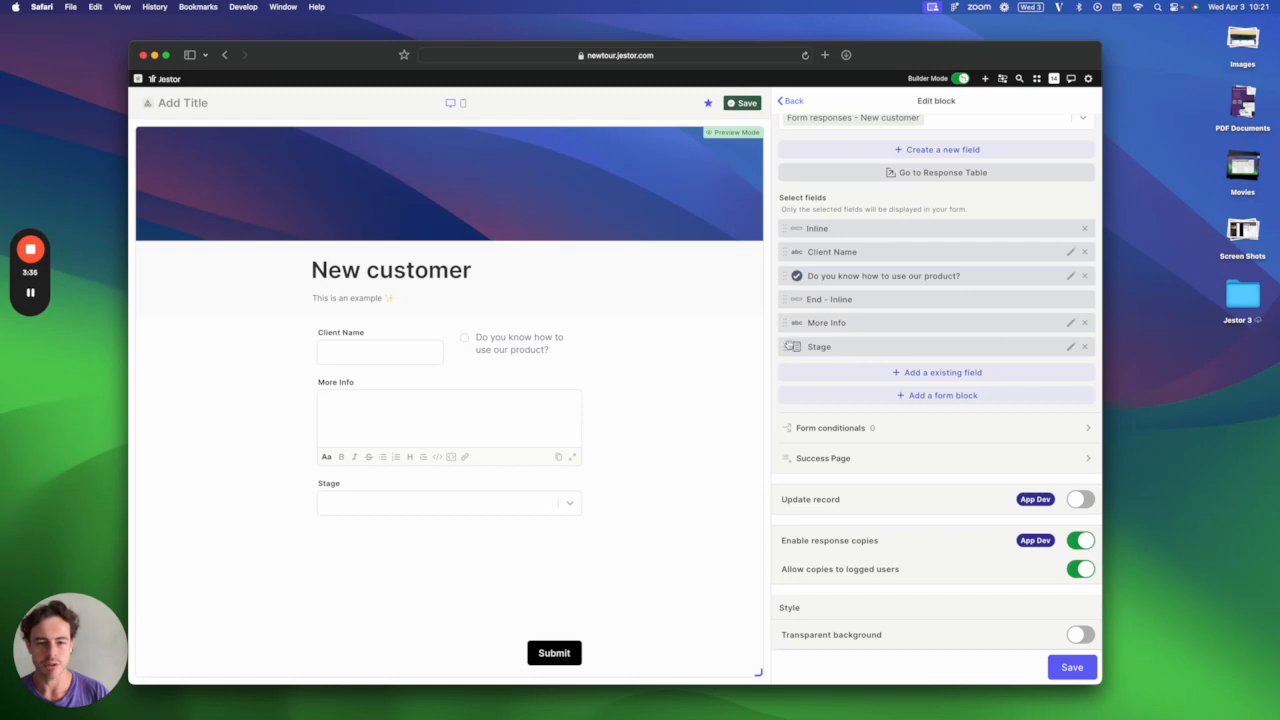
pyautogui.moveTo(788, 346); pyautogui.dragTo(782, 314)
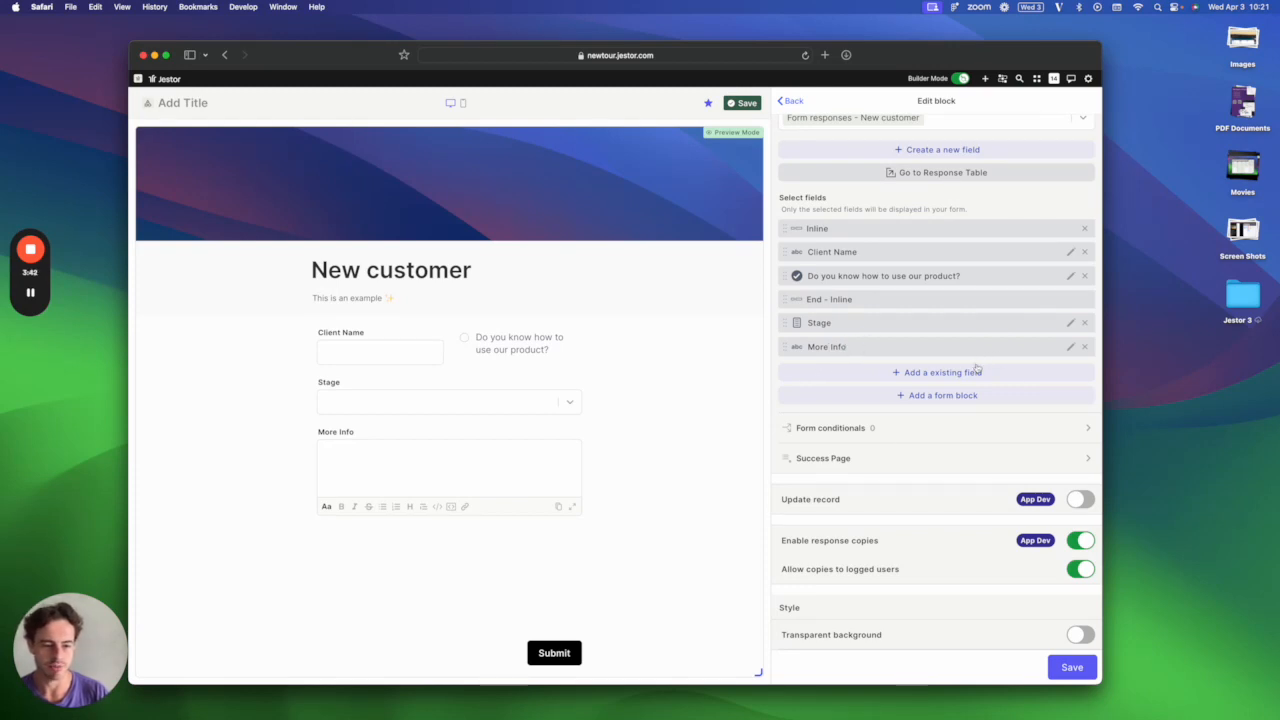
# - Add a form condition that applies the Show action to the More Info field
pyautogui.scroll(-1, 969, 356)
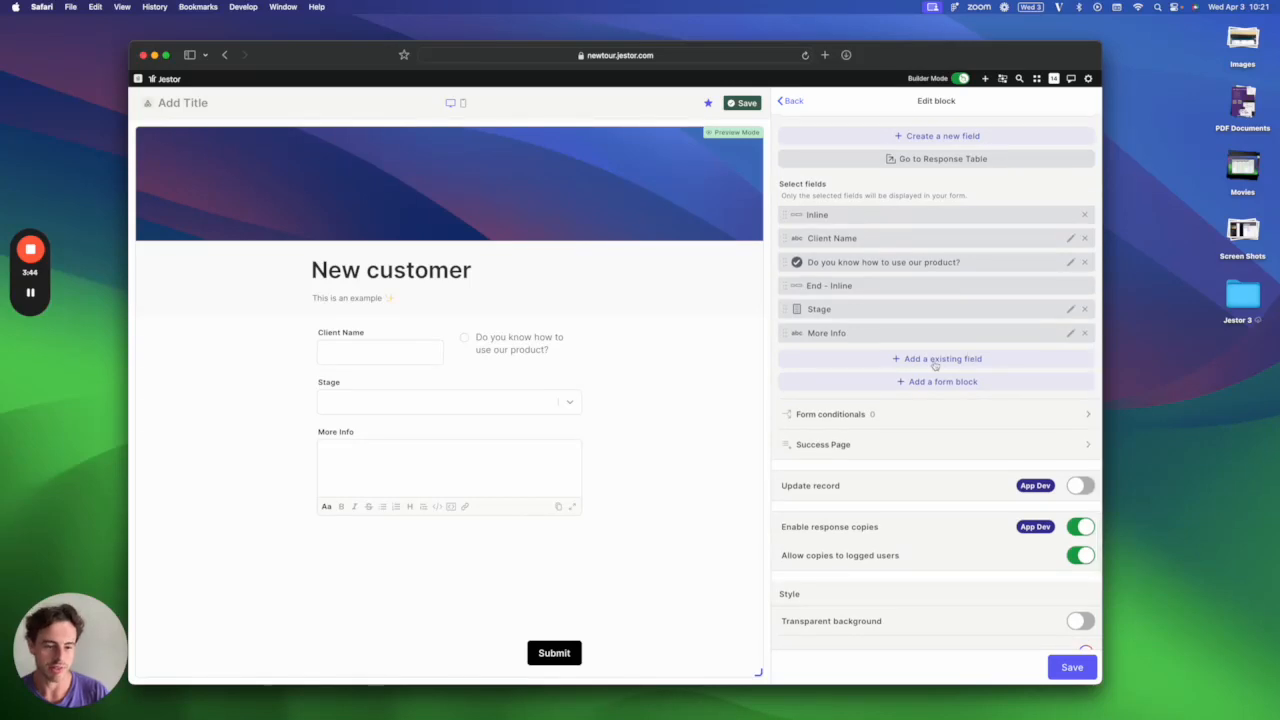
pyautogui.click(888, 424)
pyautogui.click(921, 386)
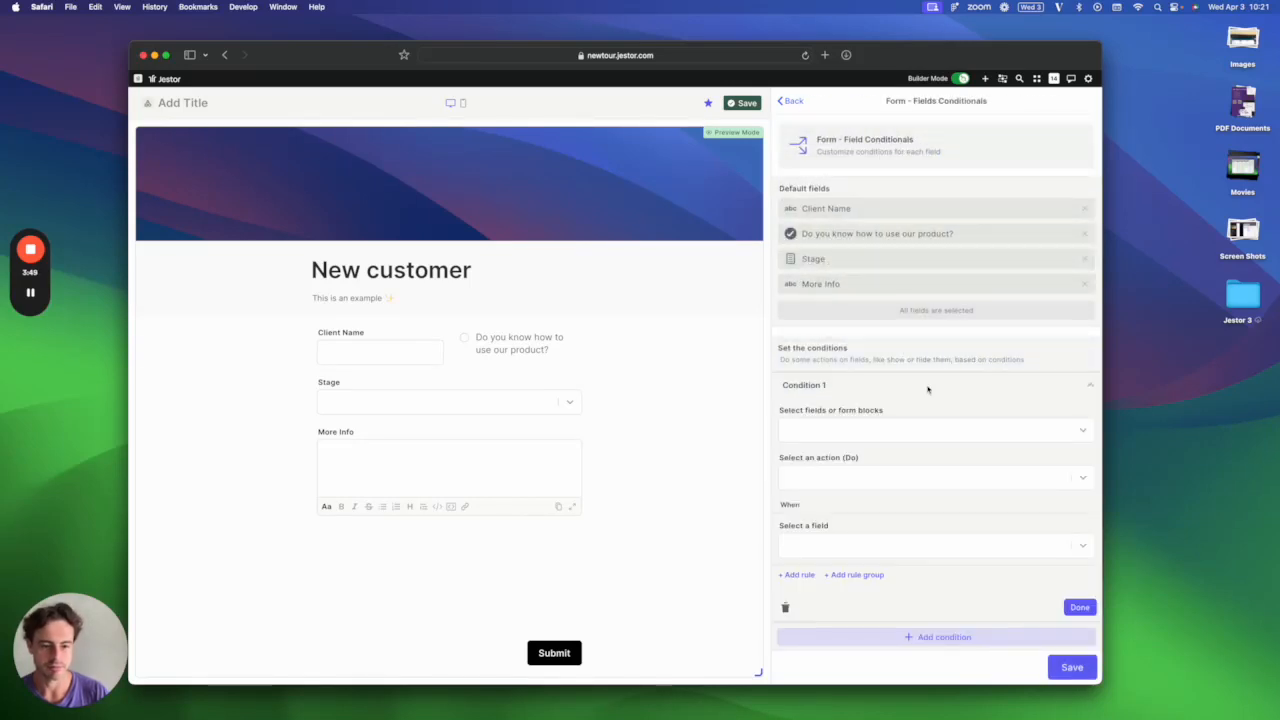
pyautogui.scroll(-1, 917, 394)
pyautogui.click(916, 408)
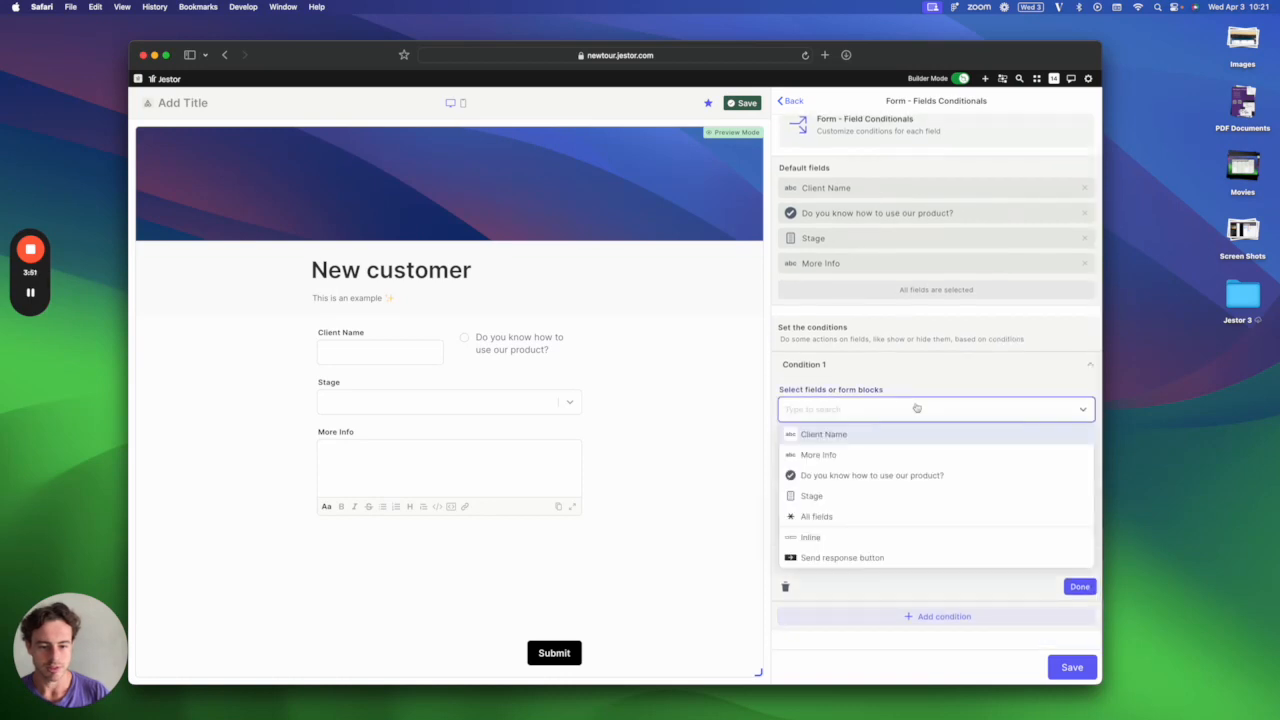
pyautogui.click(891, 454)
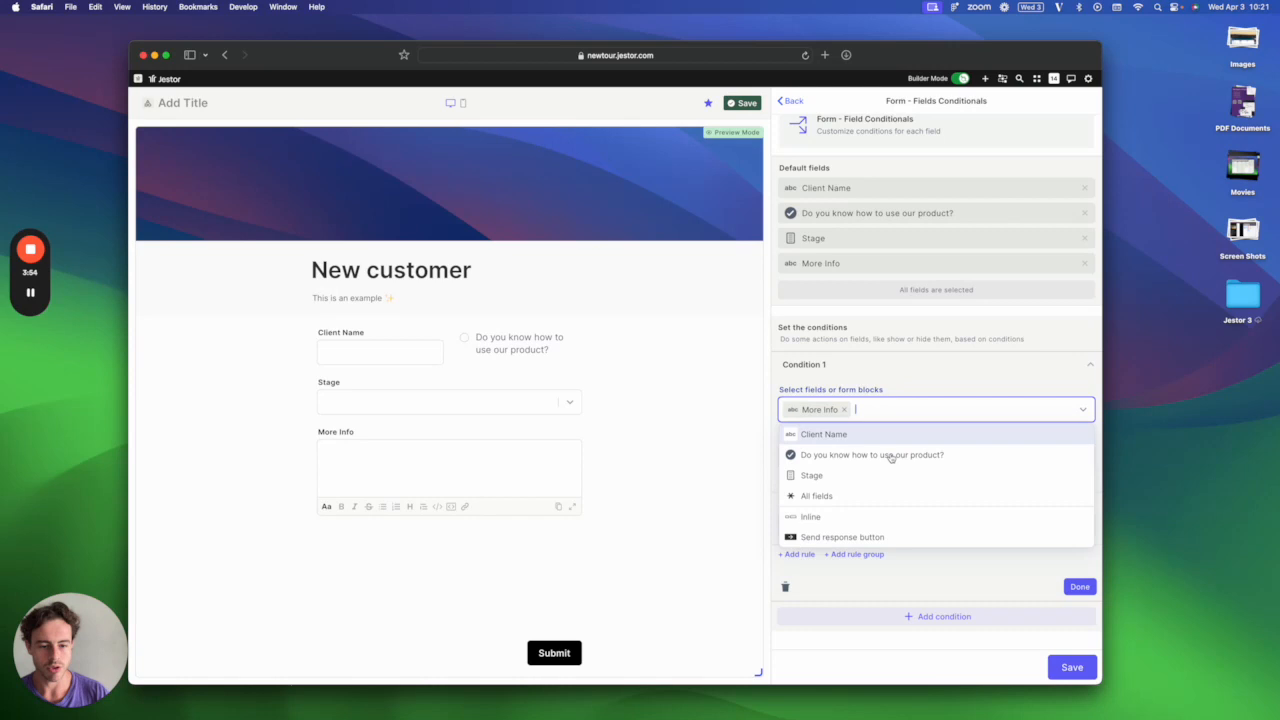
pyautogui.click(891, 390)
pyautogui.click(889, 464)
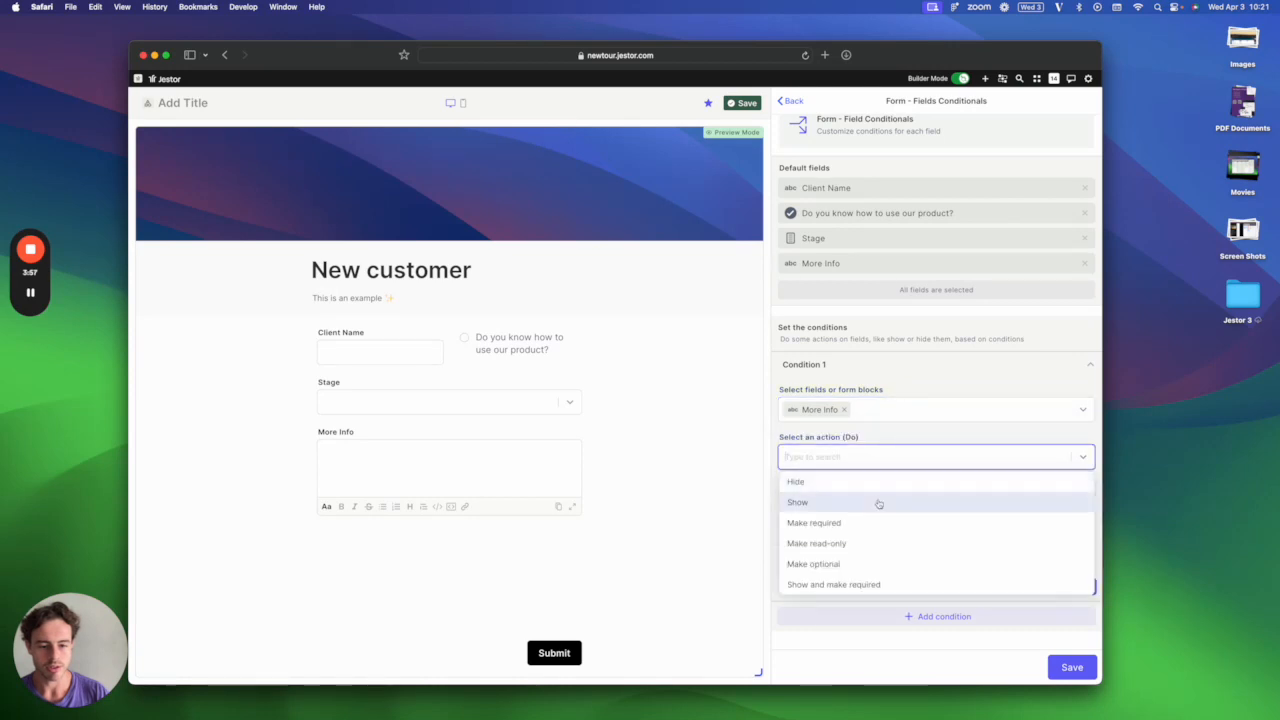
pyautogui.click(880, 500)
# - Make the More Info condition apply when Stage is any of Lost, and save the form conditionals
pyautogui.click(868, 524)
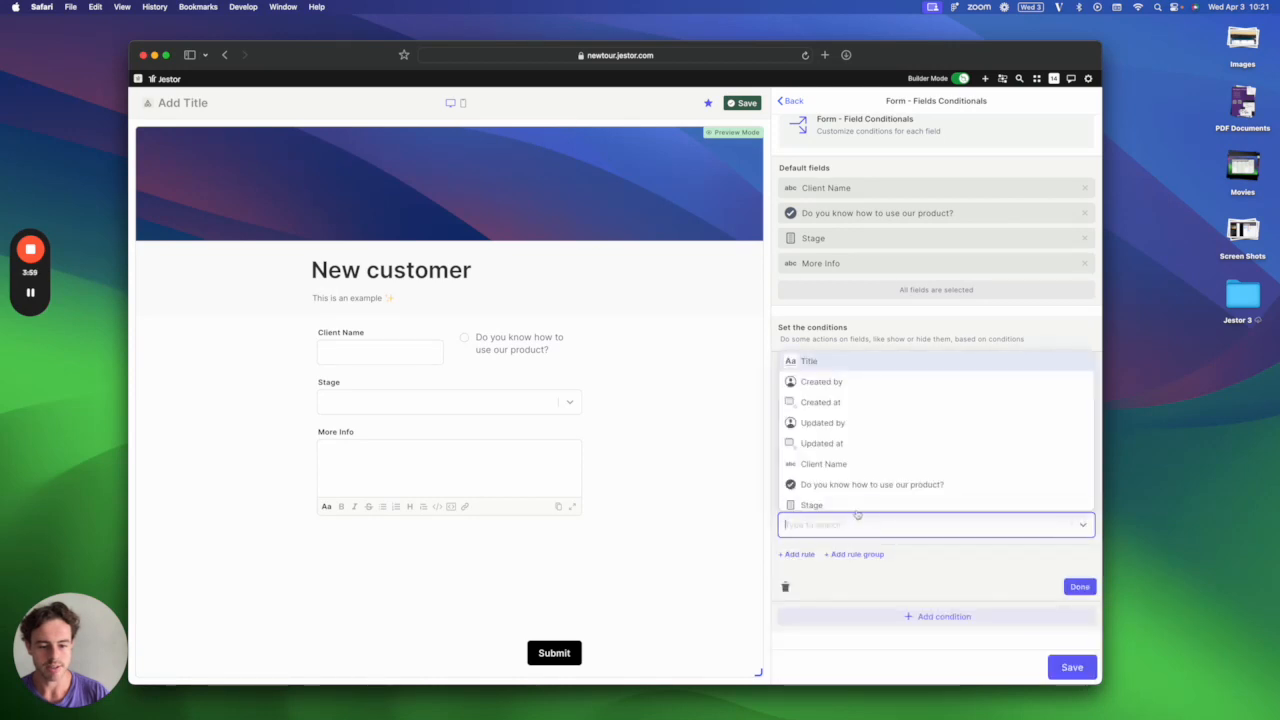
pyautogui.click(857, 507)
pyautogui.scroll(-2, 865, 524)
pyautogui.click(851, 524)
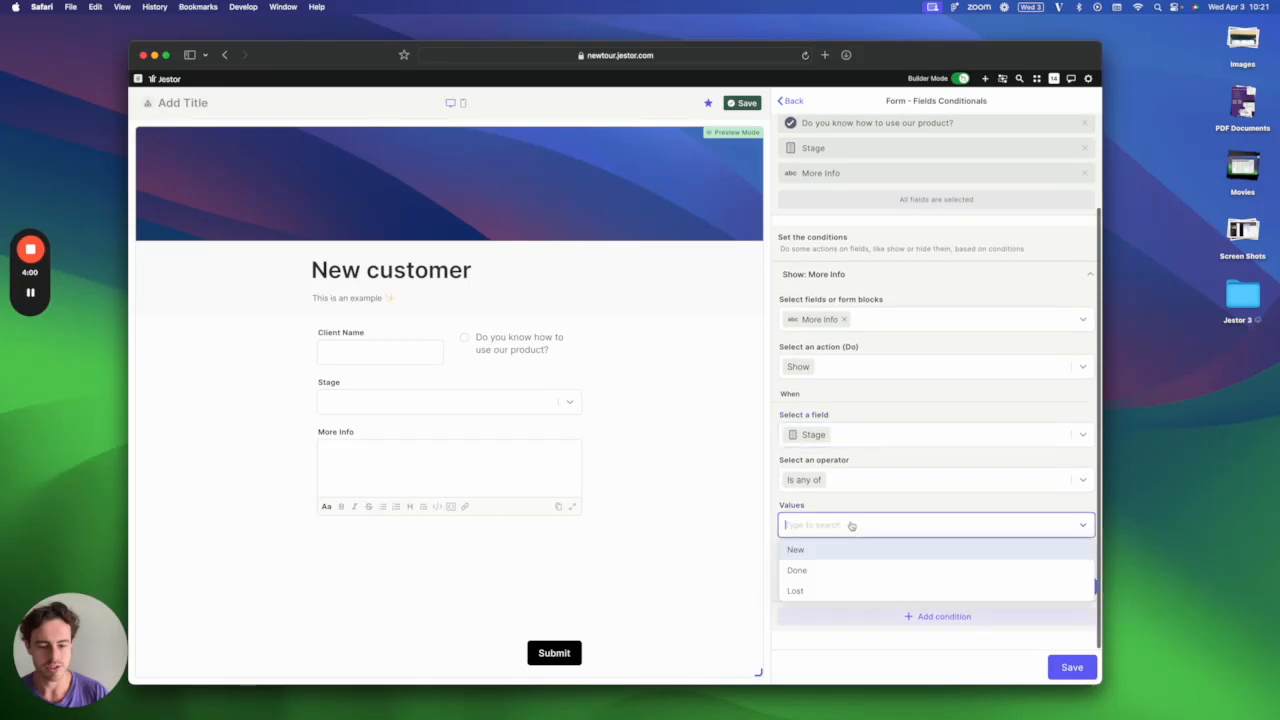
pyautogui.click(845, 590)
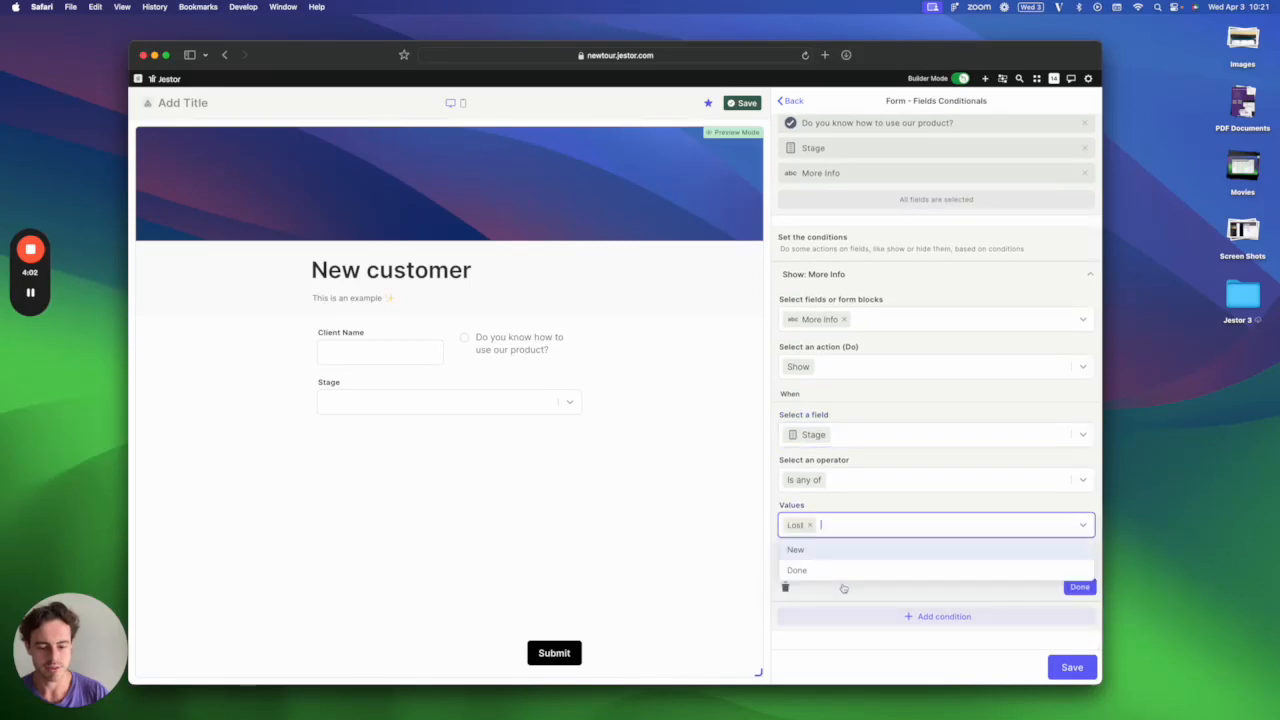
pyautogui.click(851, 504)
pyautogui.click(1079, 588)
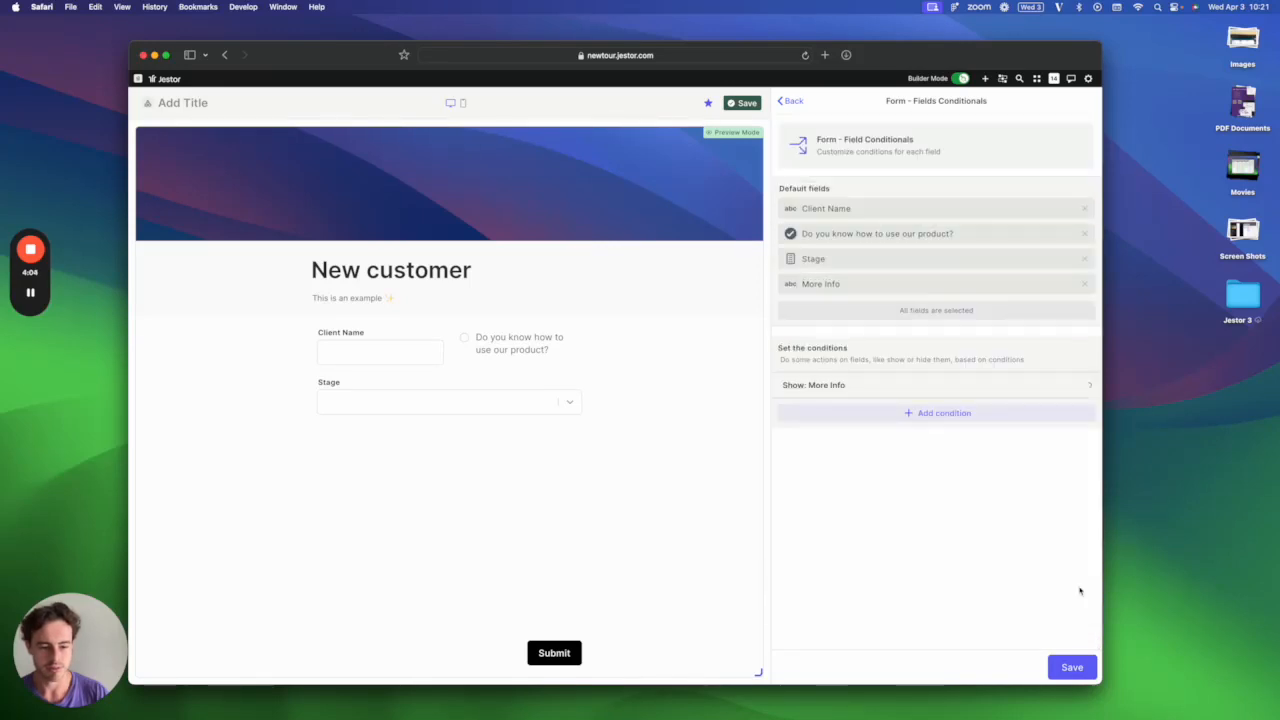
pyautogui.click(1072, 666)
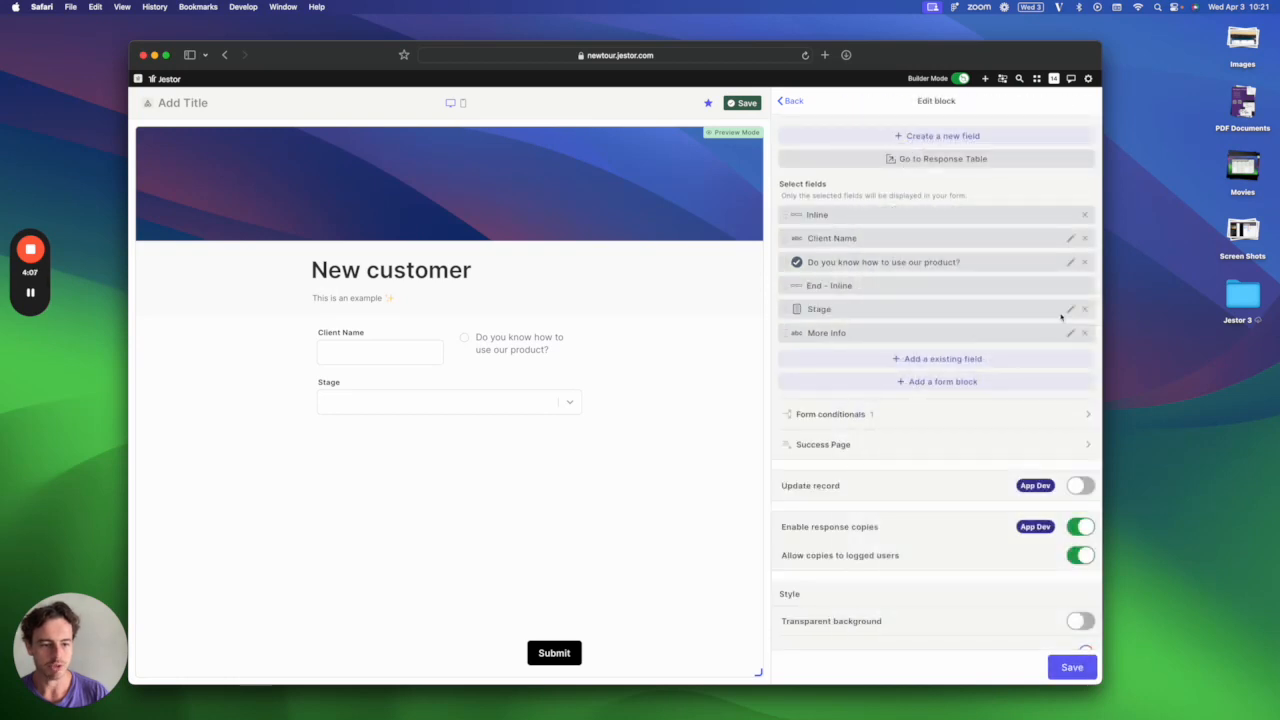
# - Set the Stage field to be viewed as Standard horizontal and save its field settings
pyautogui.click(1069, 311)
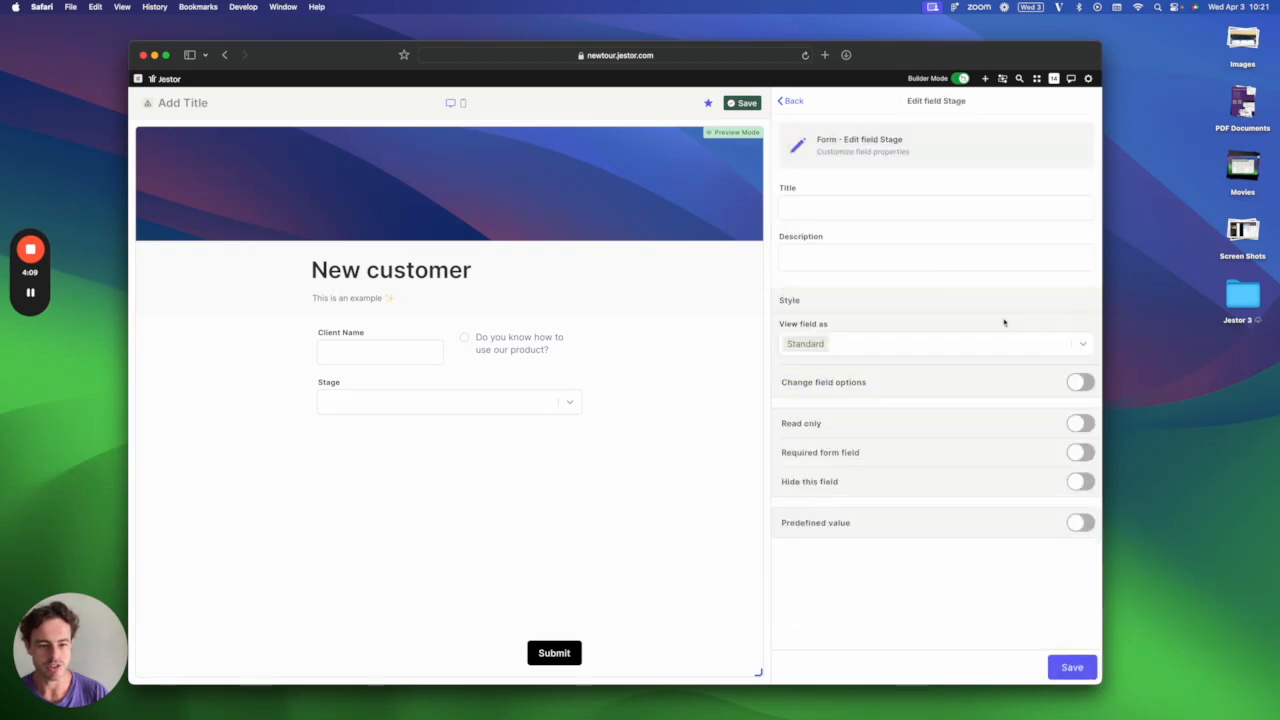
pyautogui.click(966, 352)
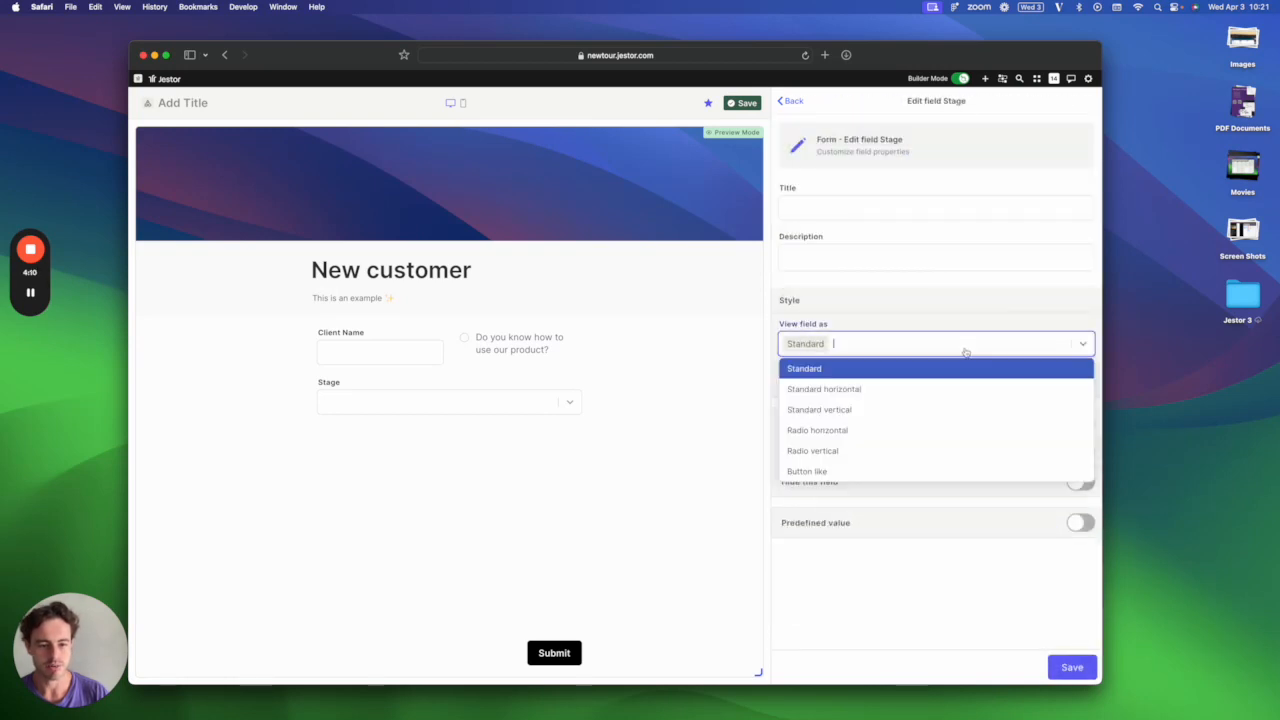
pyautogui.click(856, 390)
pyautogui.click(888, 352)
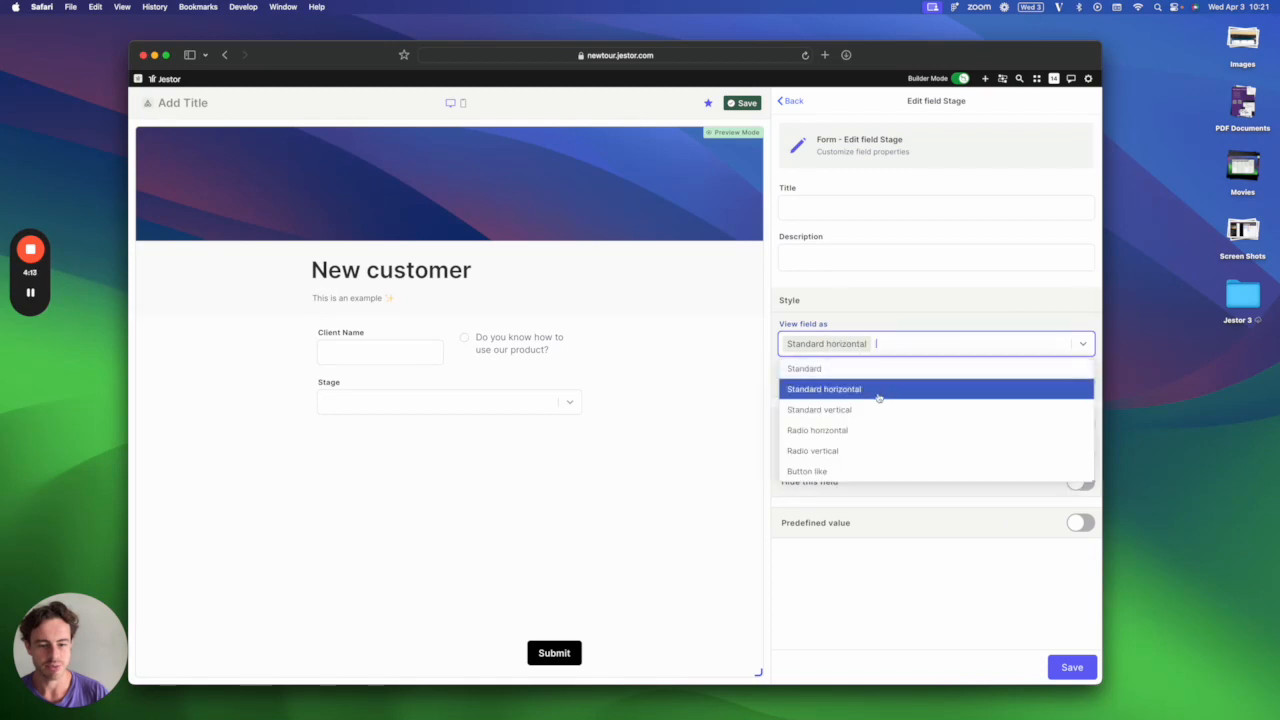
pyautogui.click(899, 325)
pyautogui.click(1071, 667)
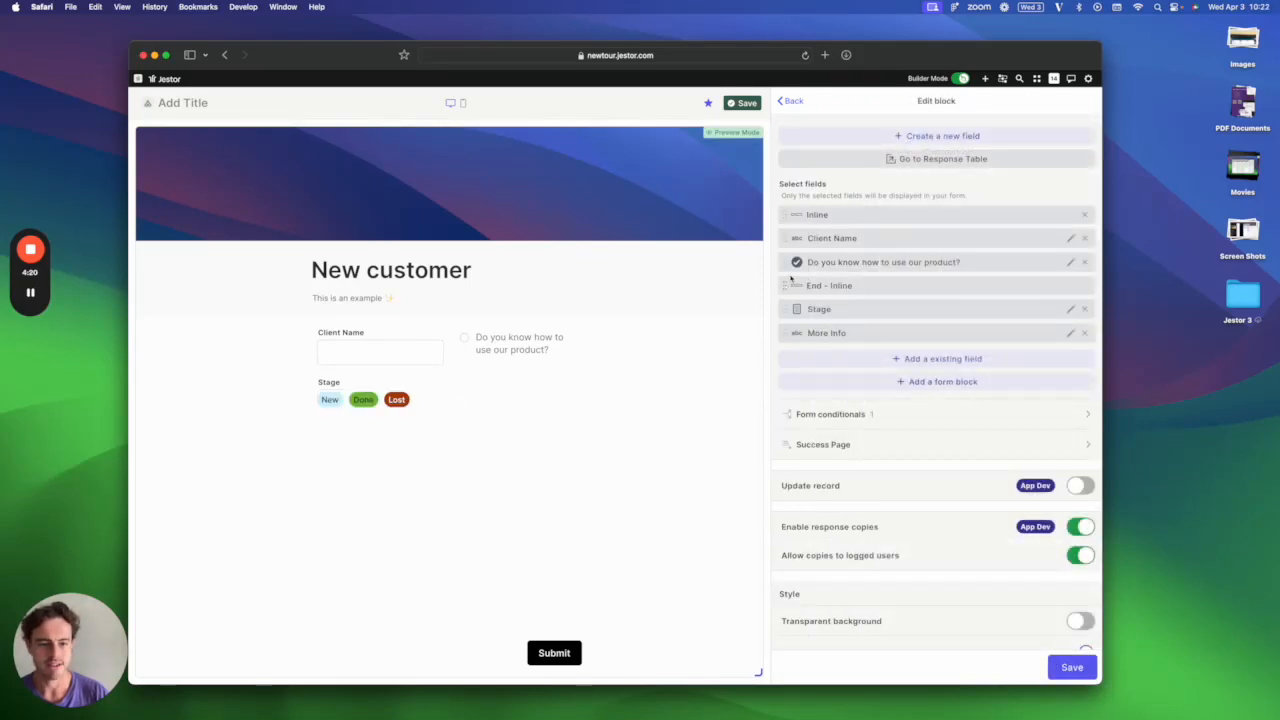
# - Swap Stage into the Inline block beside Client Name, with the checkbox below the block, and save the form block and the app
pyautogui.moveTo(786, 309)
pyautogui.mouseDown()
pyautogui.moveTo(786, 262)
pyautogui.moveTo(784, 316)
pyautogui.mouseUp()
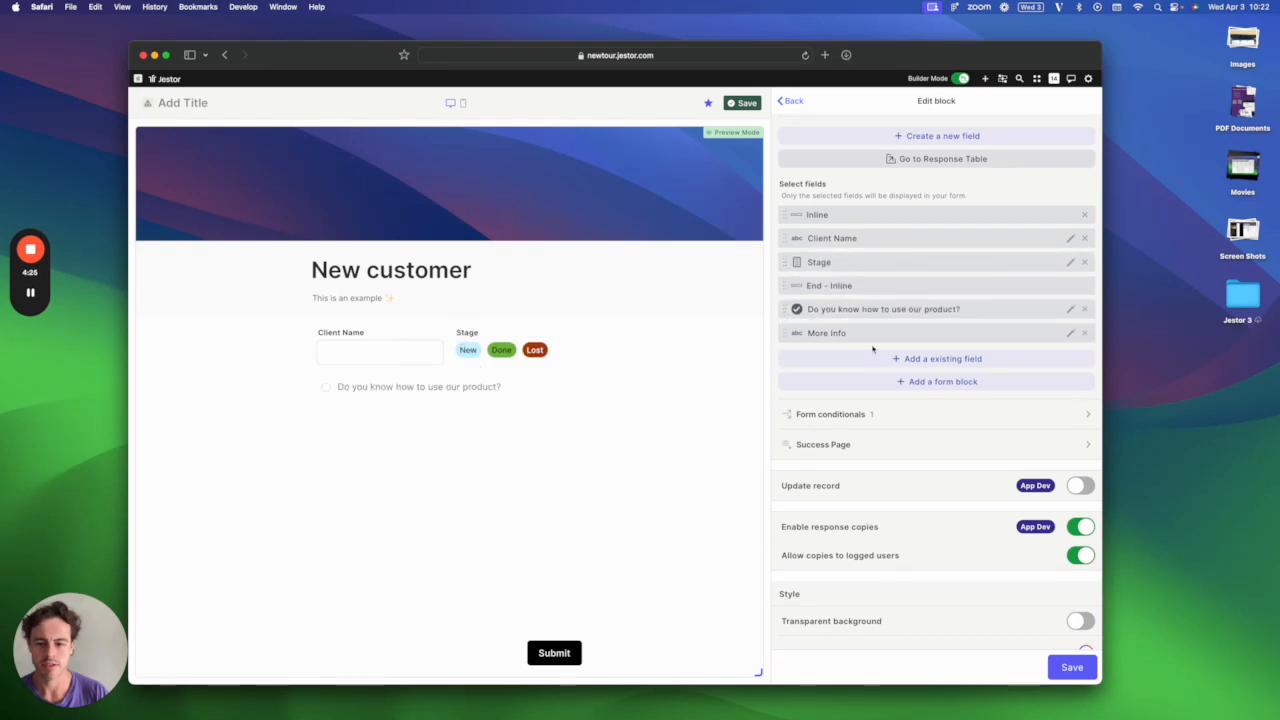
pyautogui.scroll(-4, 913, 405)
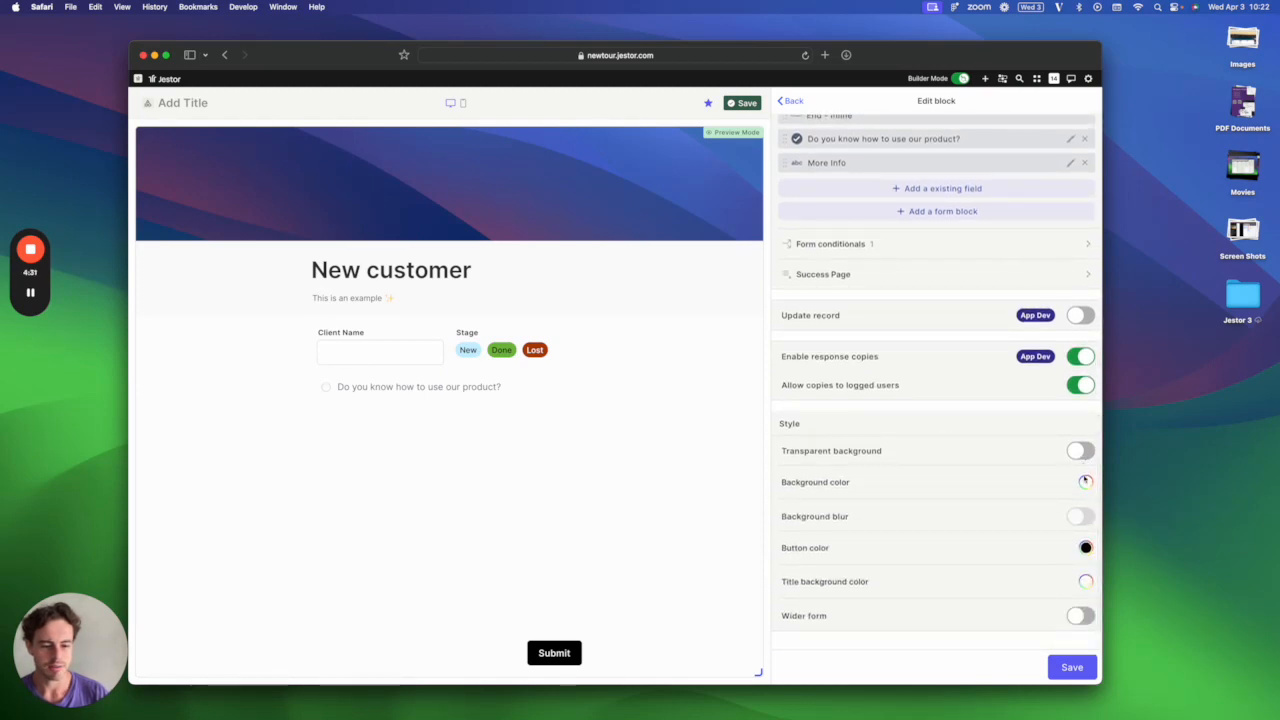
pyautogui.click(1071, 670)
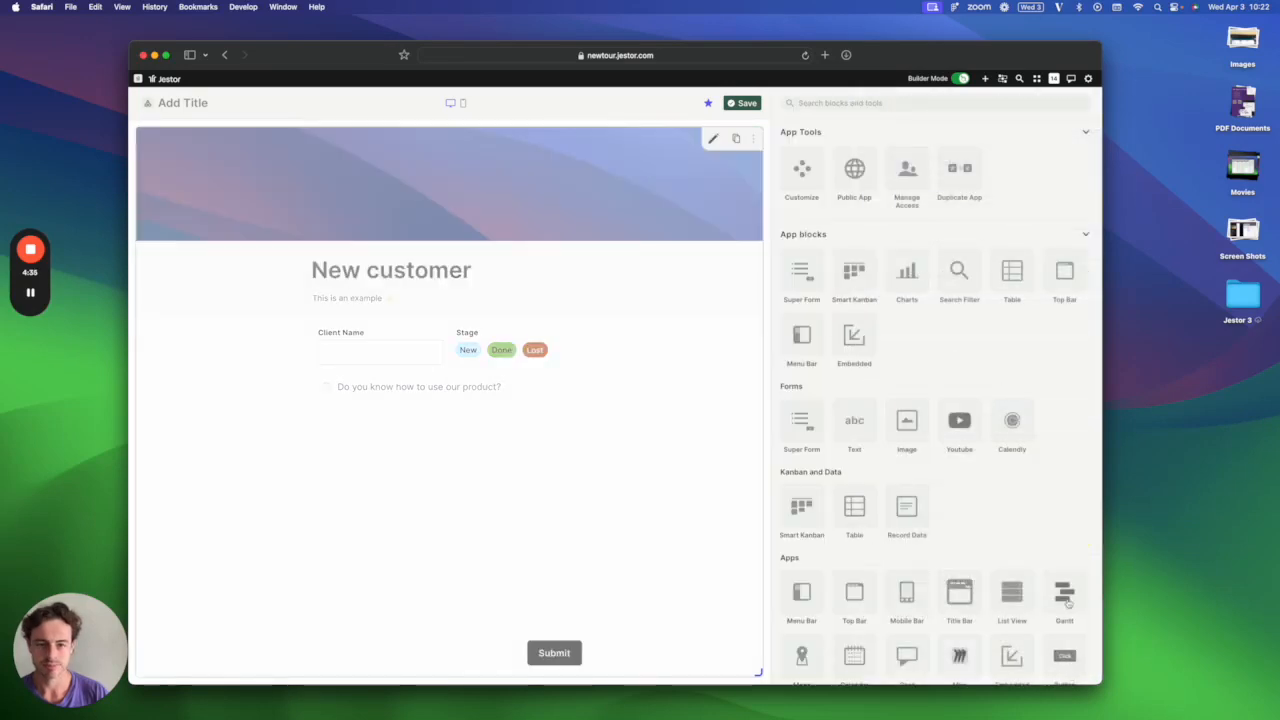
pyautogui.click(744, 103)
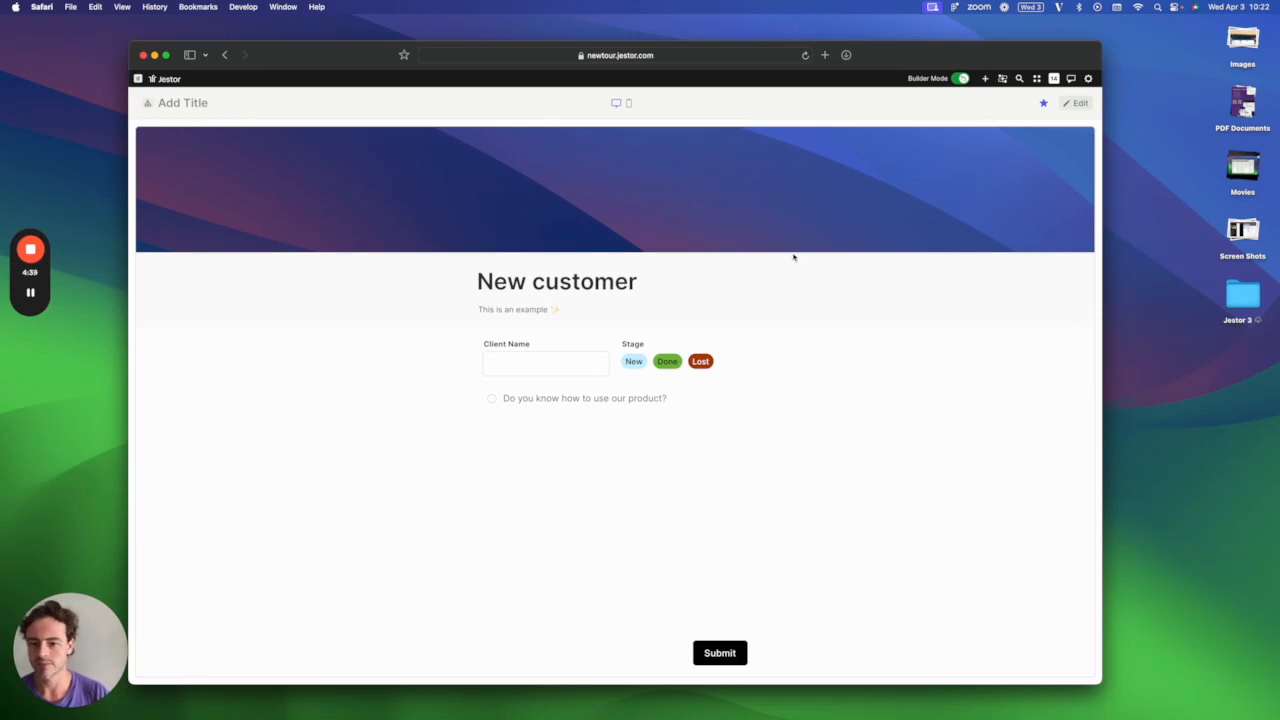
# - Test the form's More Info condition by entering hdhd as the Client Name and choosing the Lost stage
pyautogui.click(546, 358)
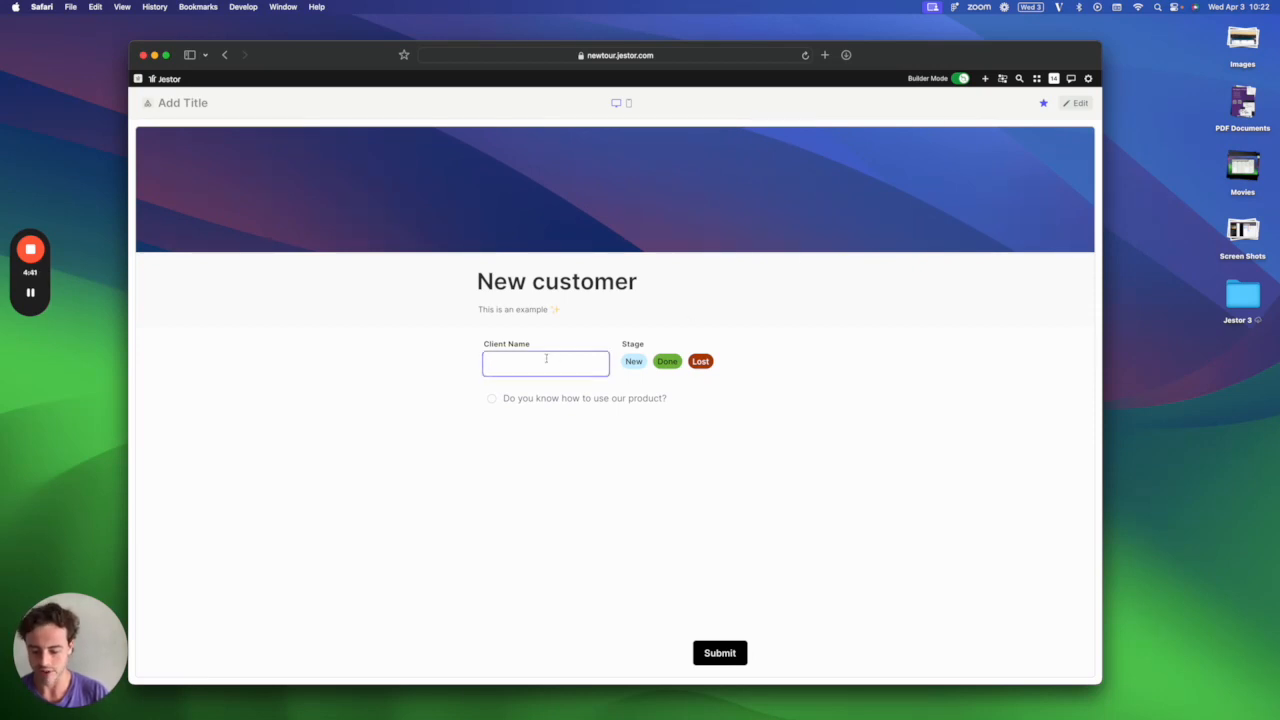
pyautogui.write('hdhd')
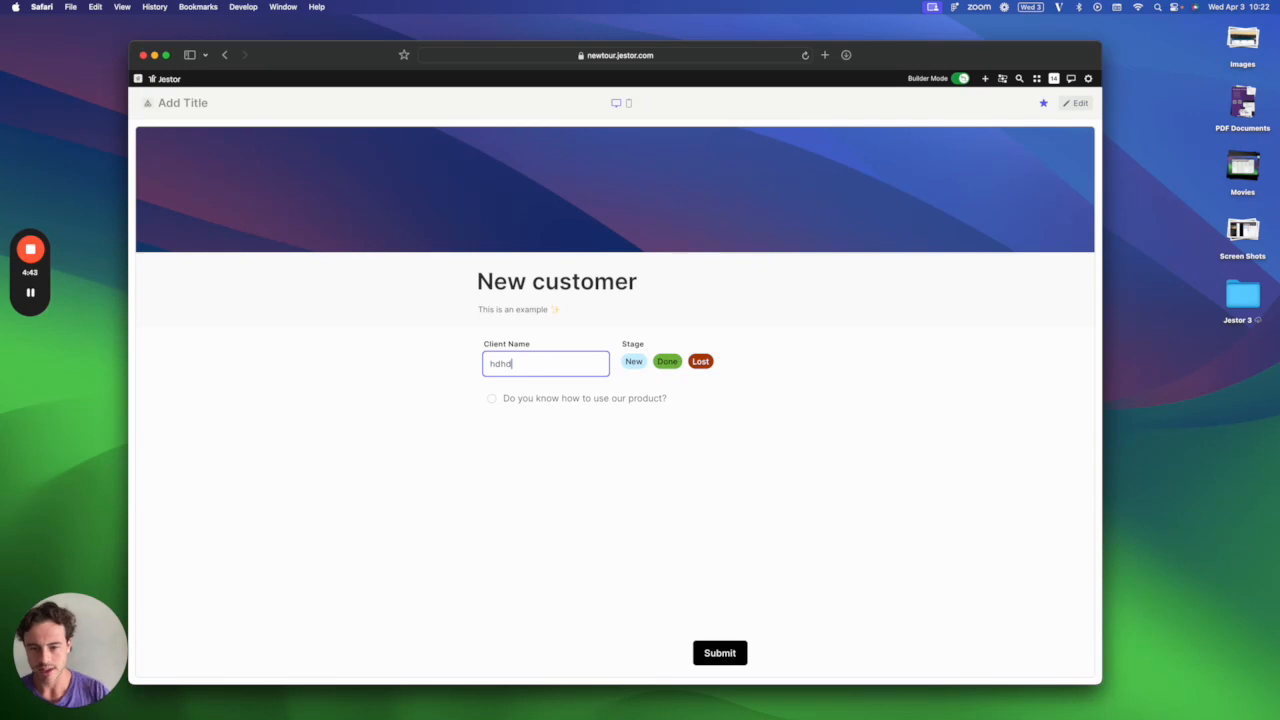
pyautogui.click(699, 364)
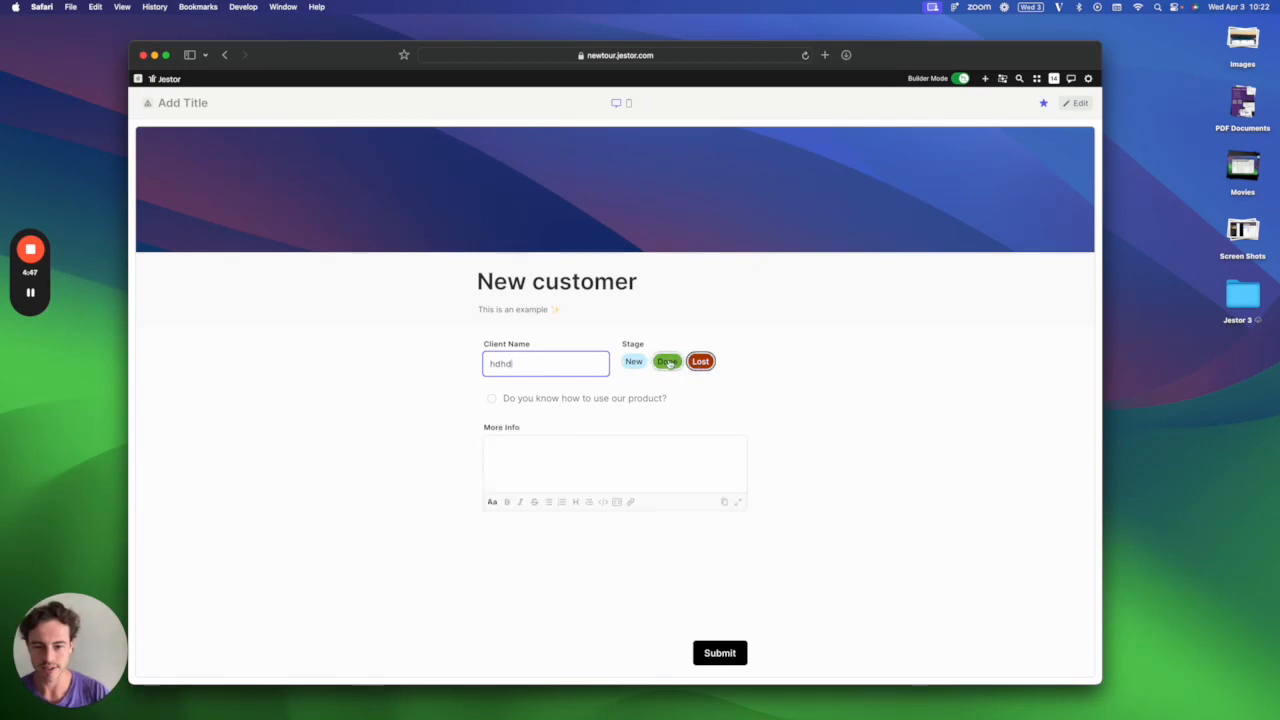
pyautogui.click(702, 364)
pyautogui.click(700, 363)
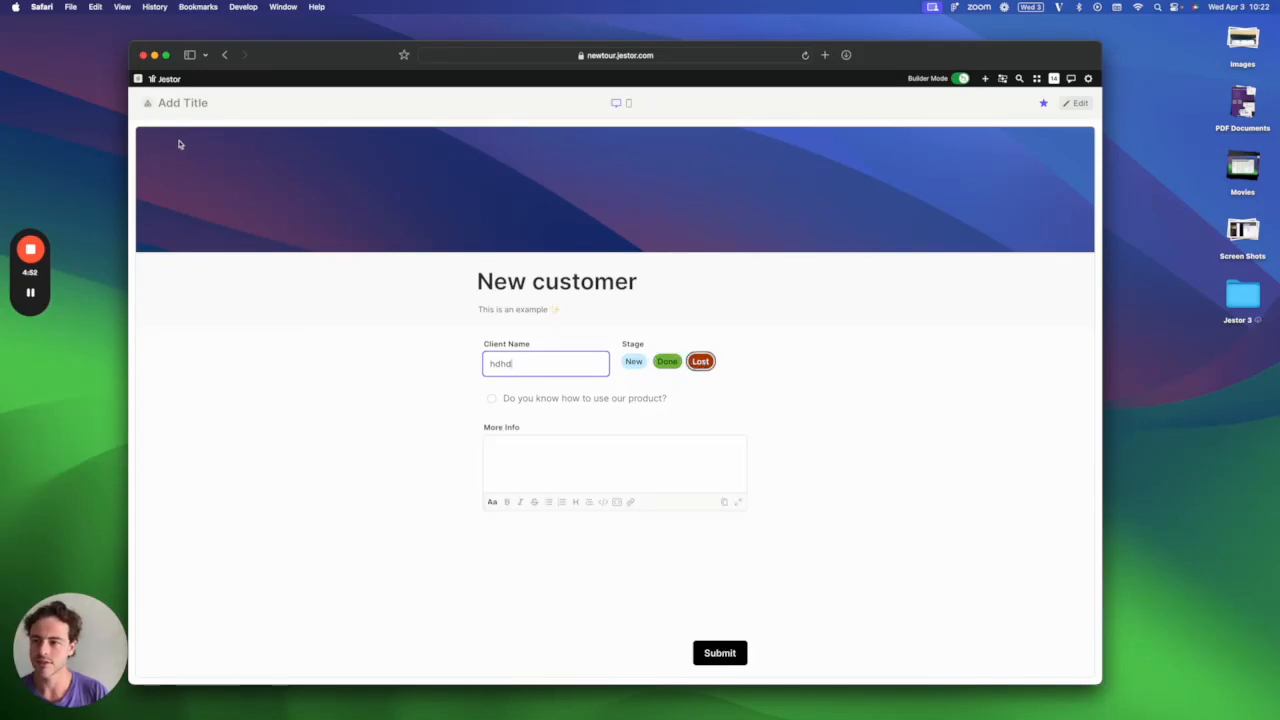
# - Title the app Form Ex
pyautogui.click(180, 103)
pyautogui.write('For')
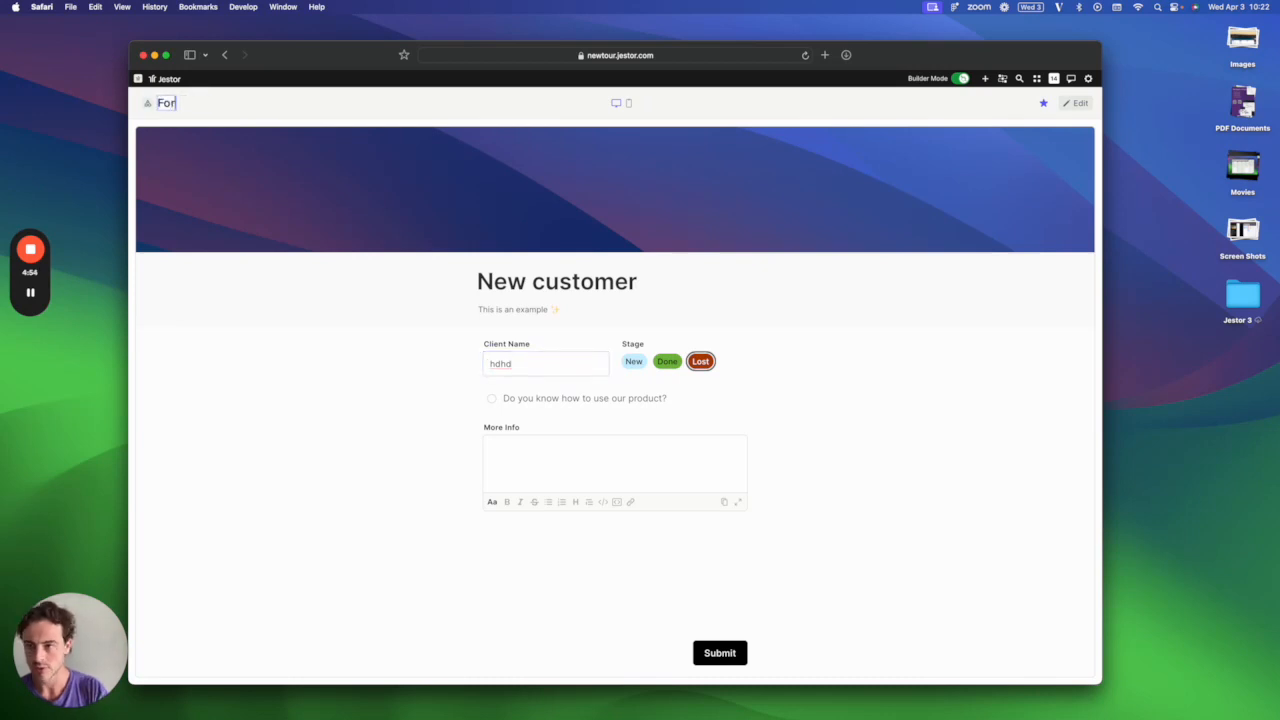
pyautogui.write('m Ex')
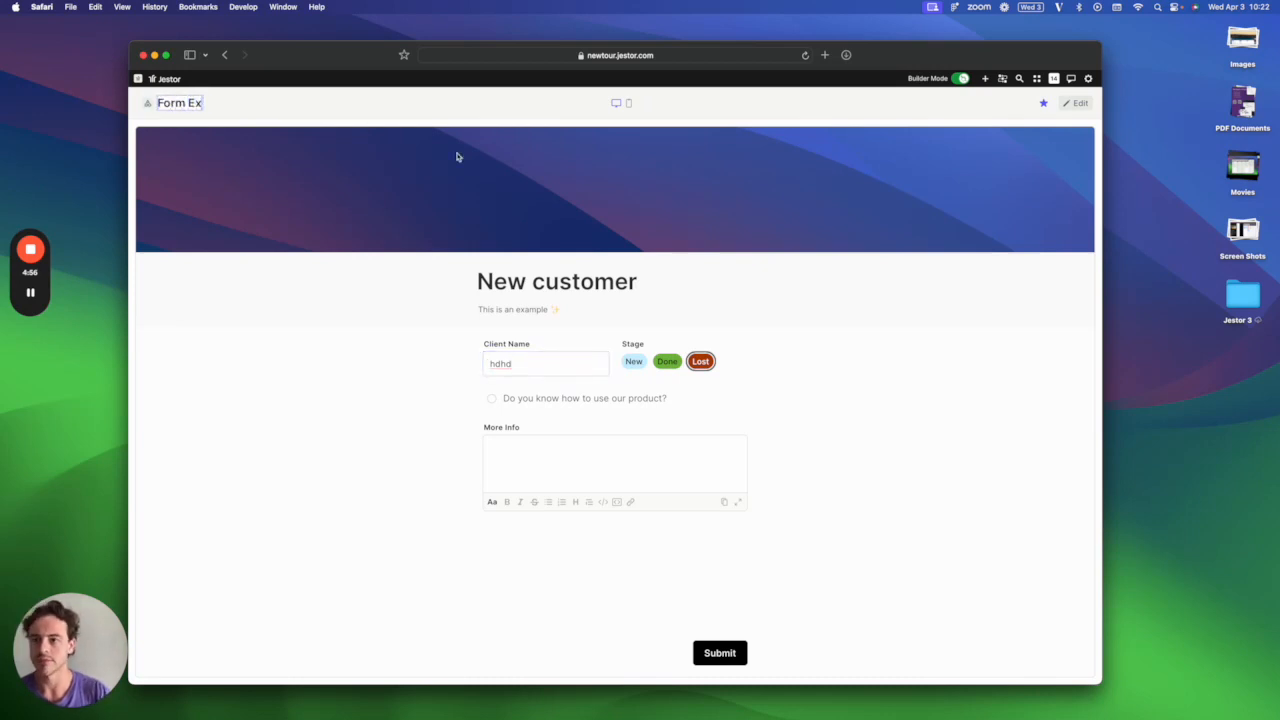
pyautogui.click(458, 157)
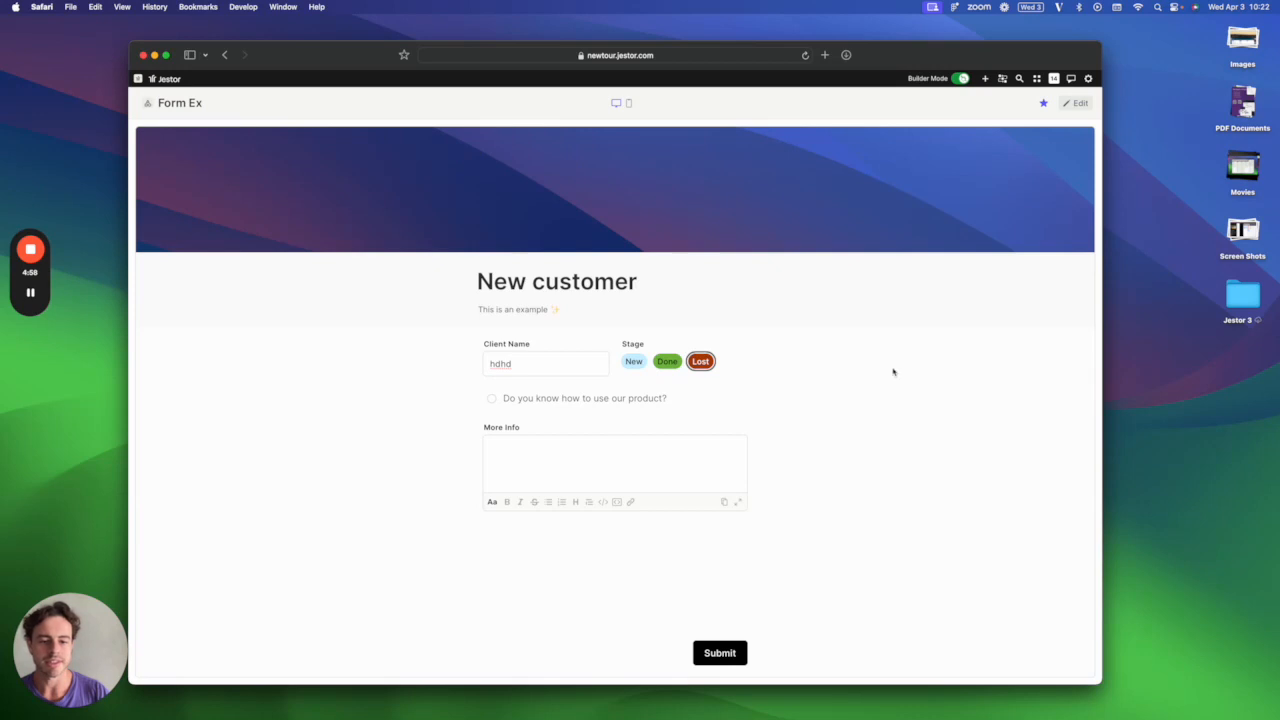
# - Open the response table from the New customer form block's settings, return to the app and close the block settings
pyautogui.click(1077, 104)
pyautogui.click(714, 138)
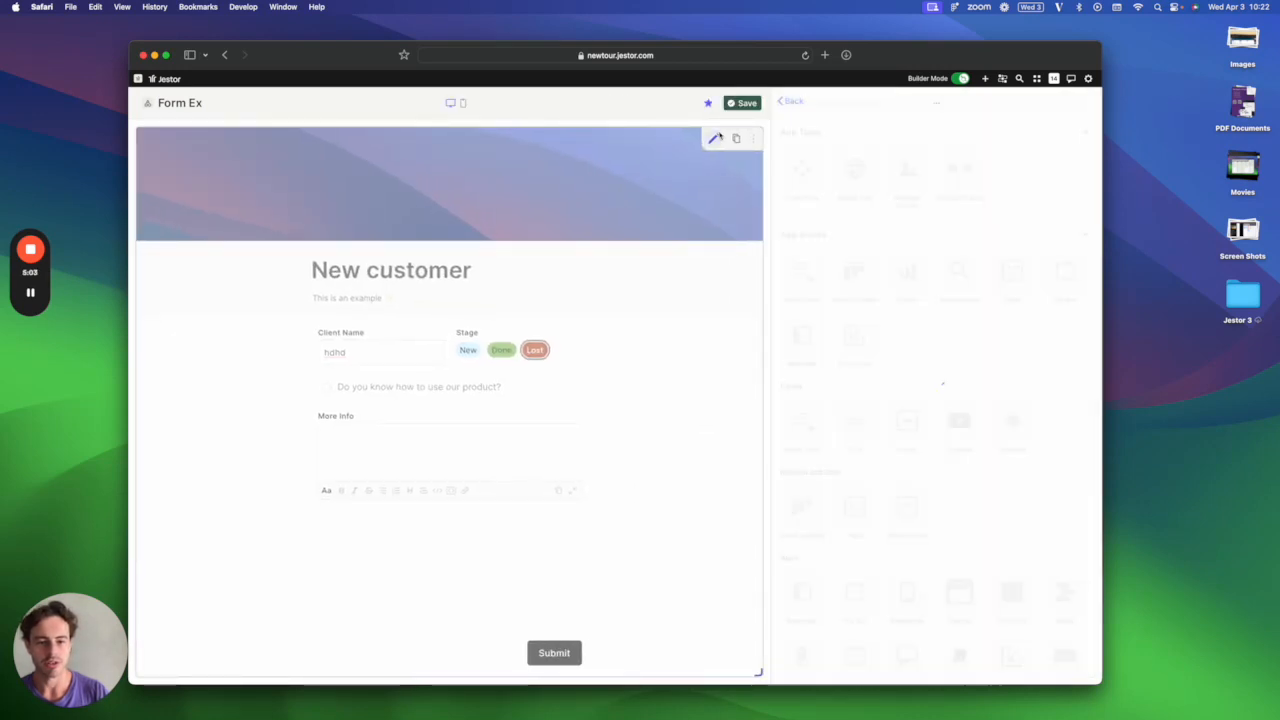
pyautogui.scroll(-5, 923, 380)
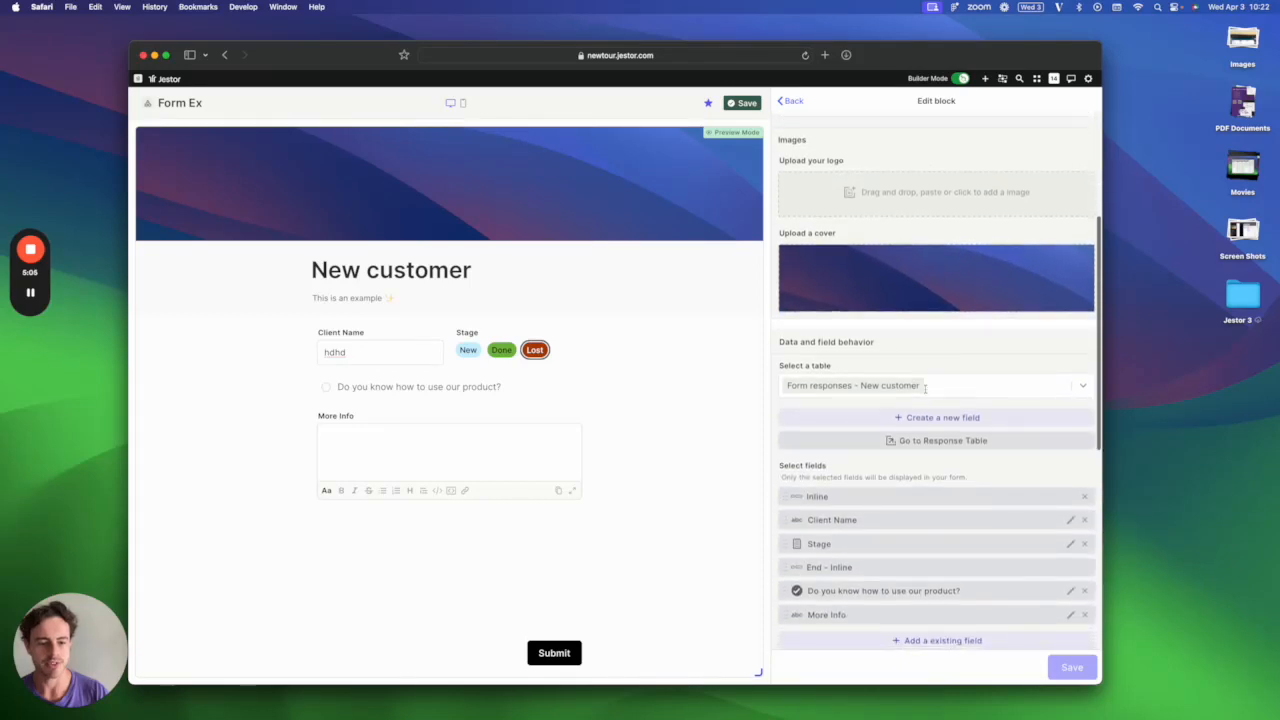
pyautogui.click(946, 443)
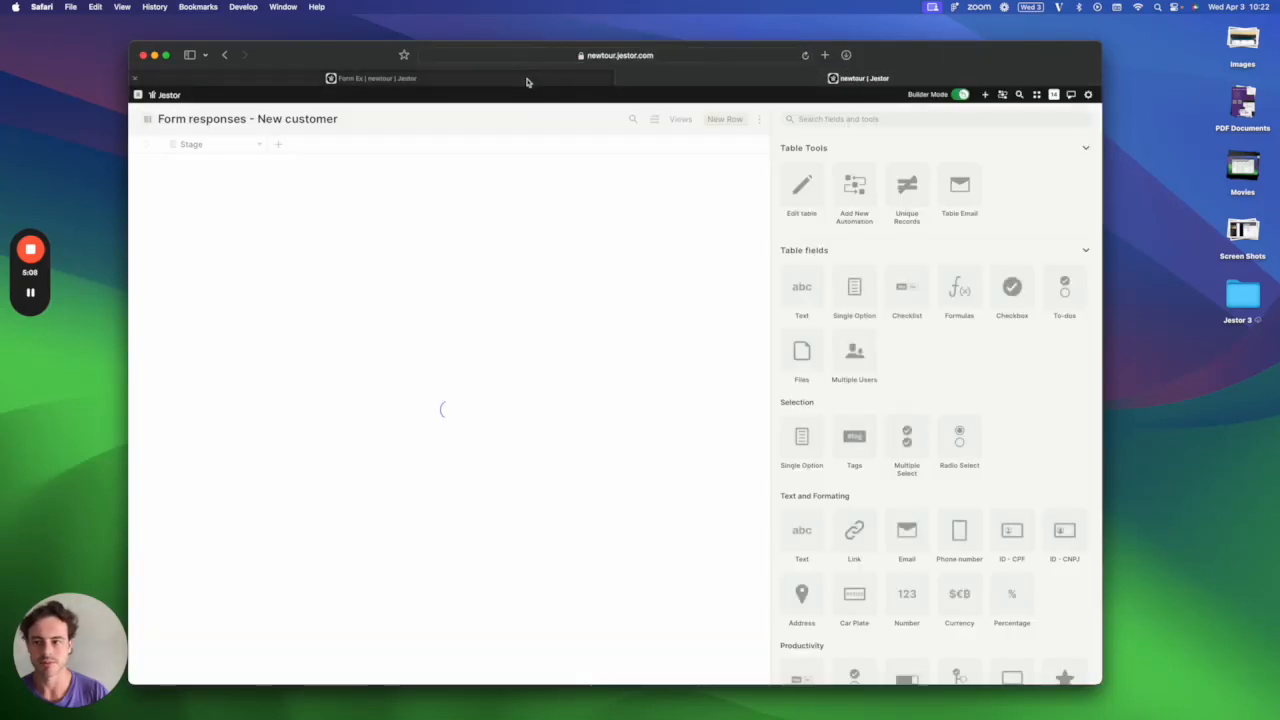
pyautogui.click(527, 80)
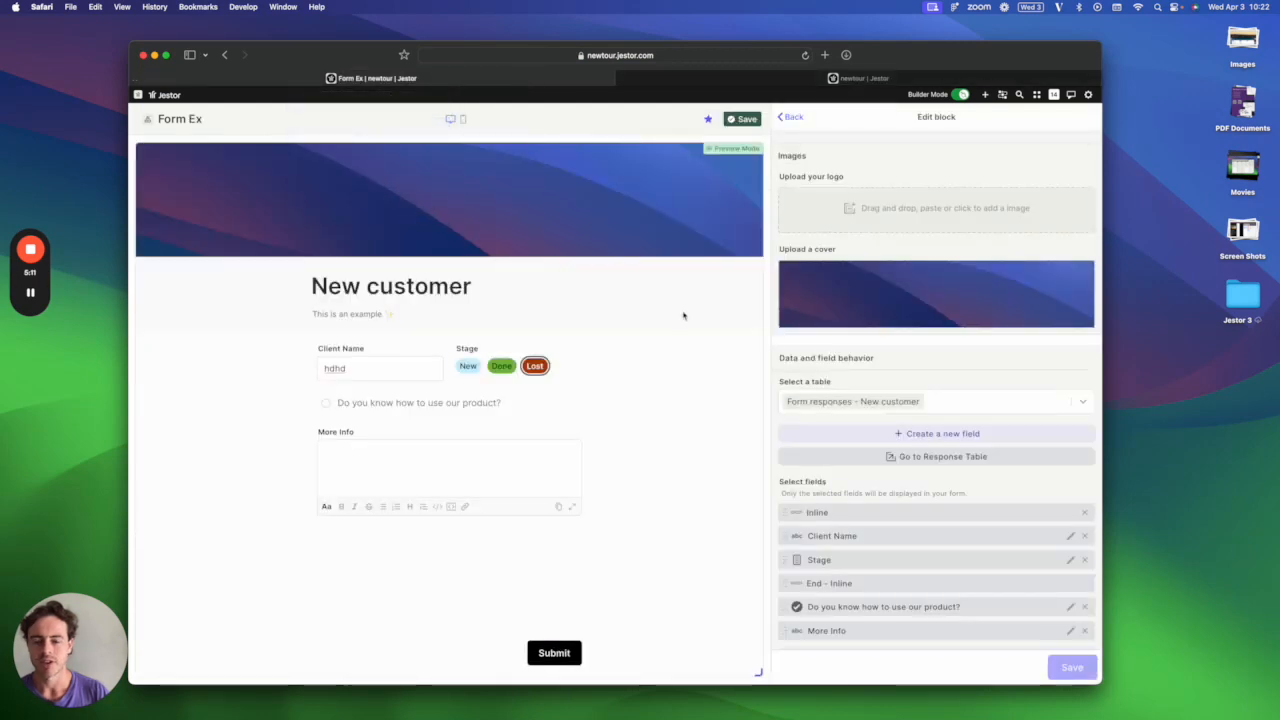
pyautogui.click(764, 259)
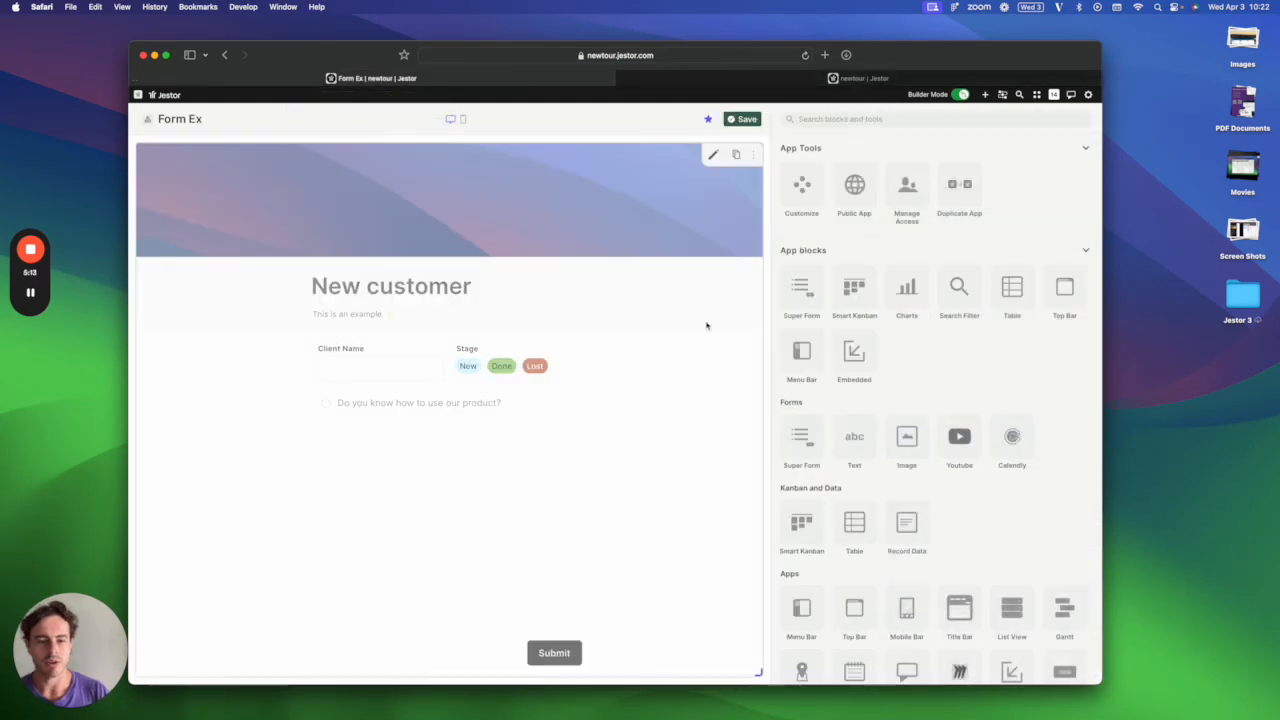
# - Share the Form Ex app publicly and copy its sharable link
pyautogui.click(750, 121)
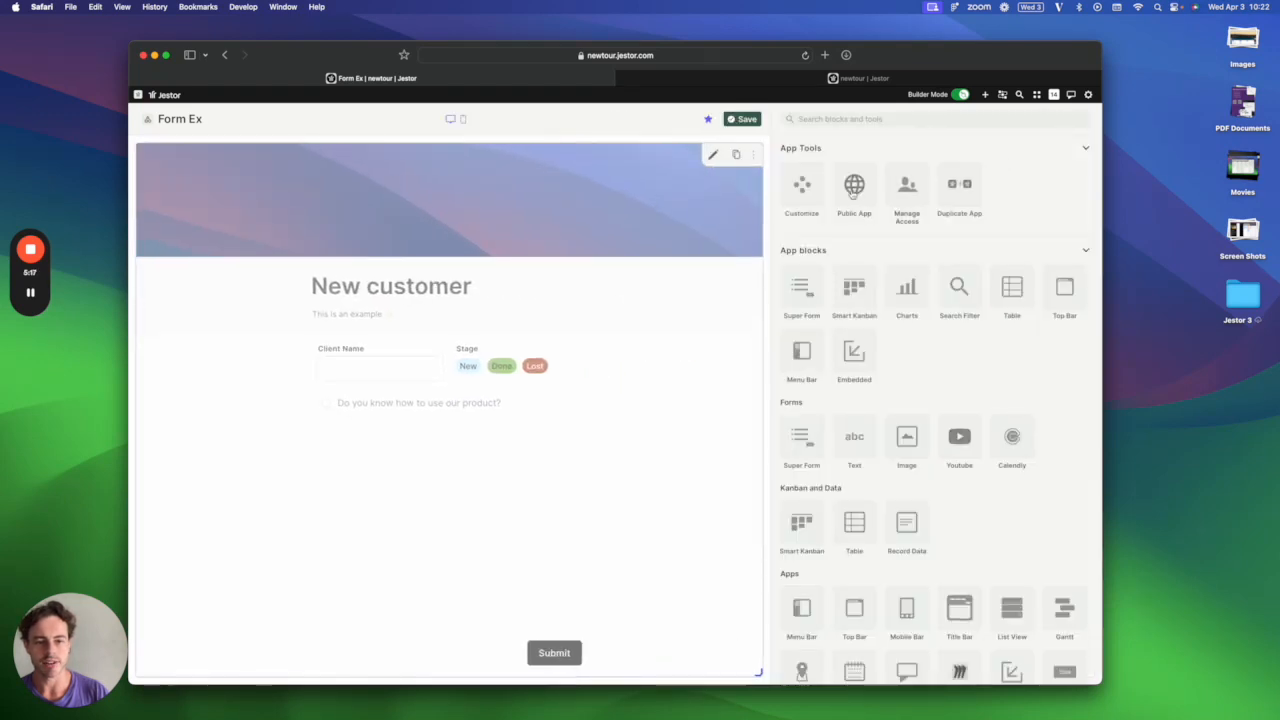
pyautogui.click(853, 190)
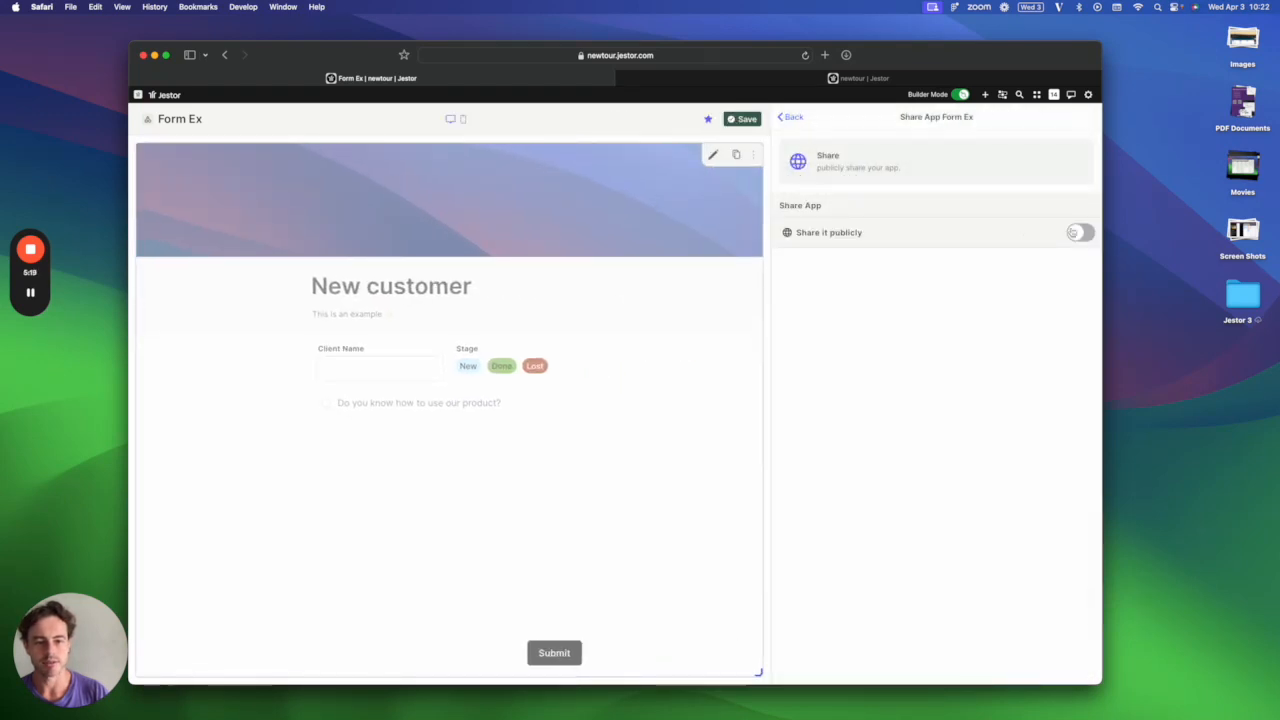
pyautogui.click(1080, 232)
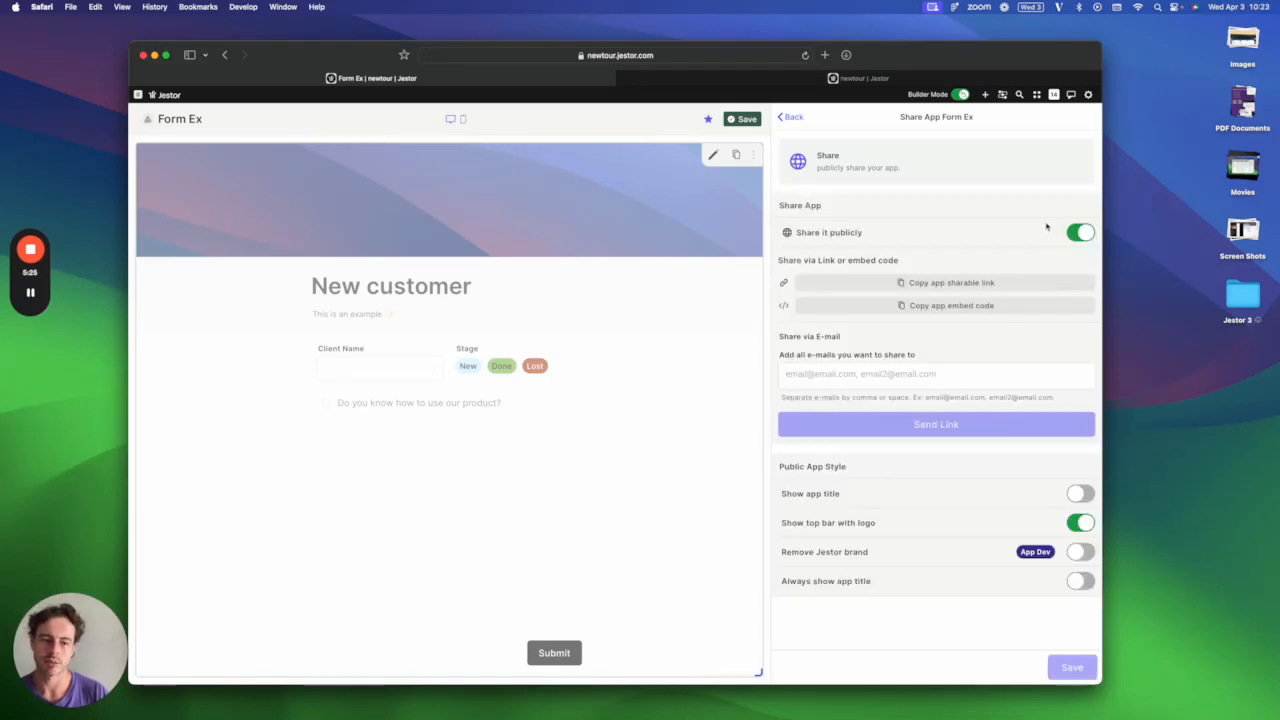
pyautogui.click(985, 283)
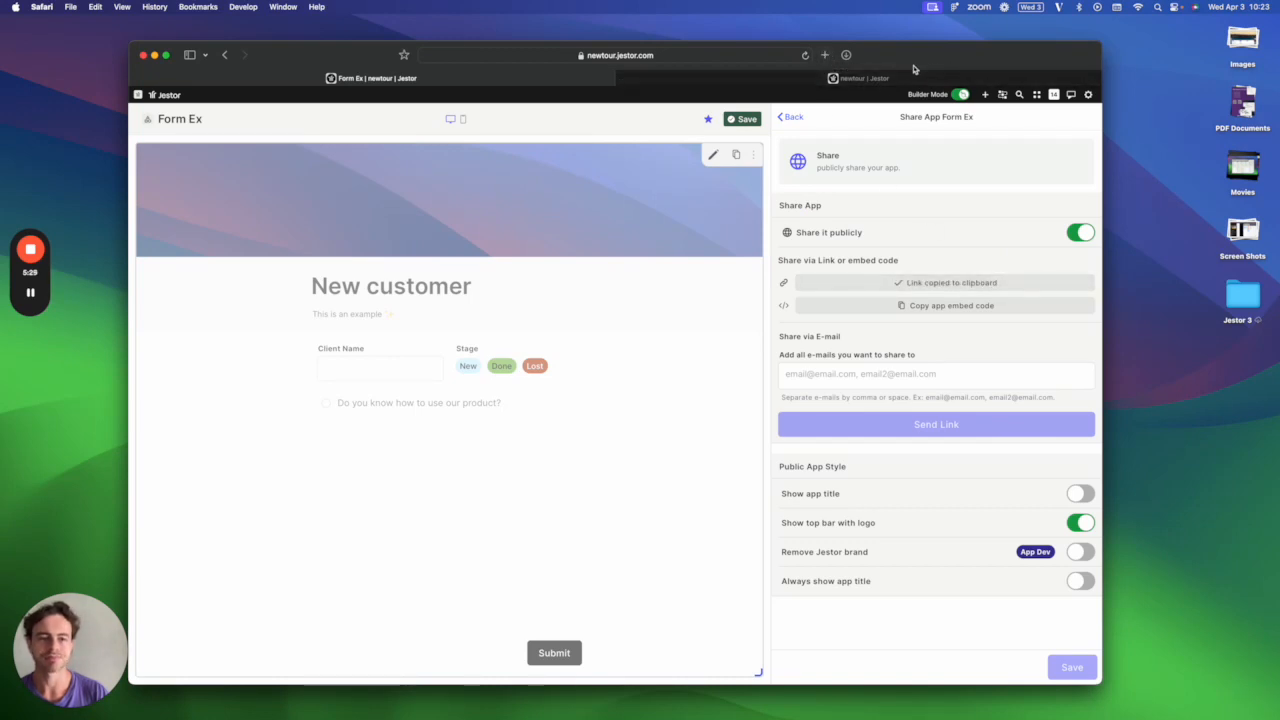
# - Open the copied public link in the browser tab that holds the response table
pyautogui.click(787, 75)
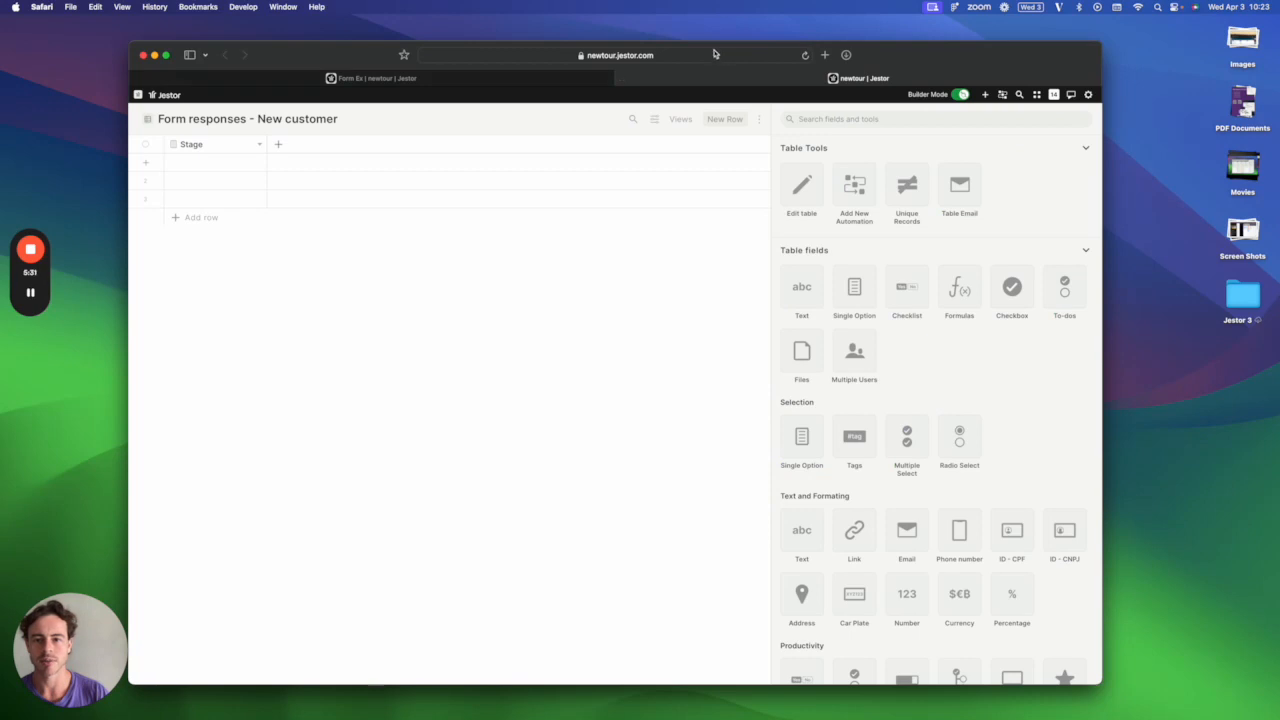
pyautogui.click(715, 54)
pyautogui.press('super+v')
pyautogui.press('Return')
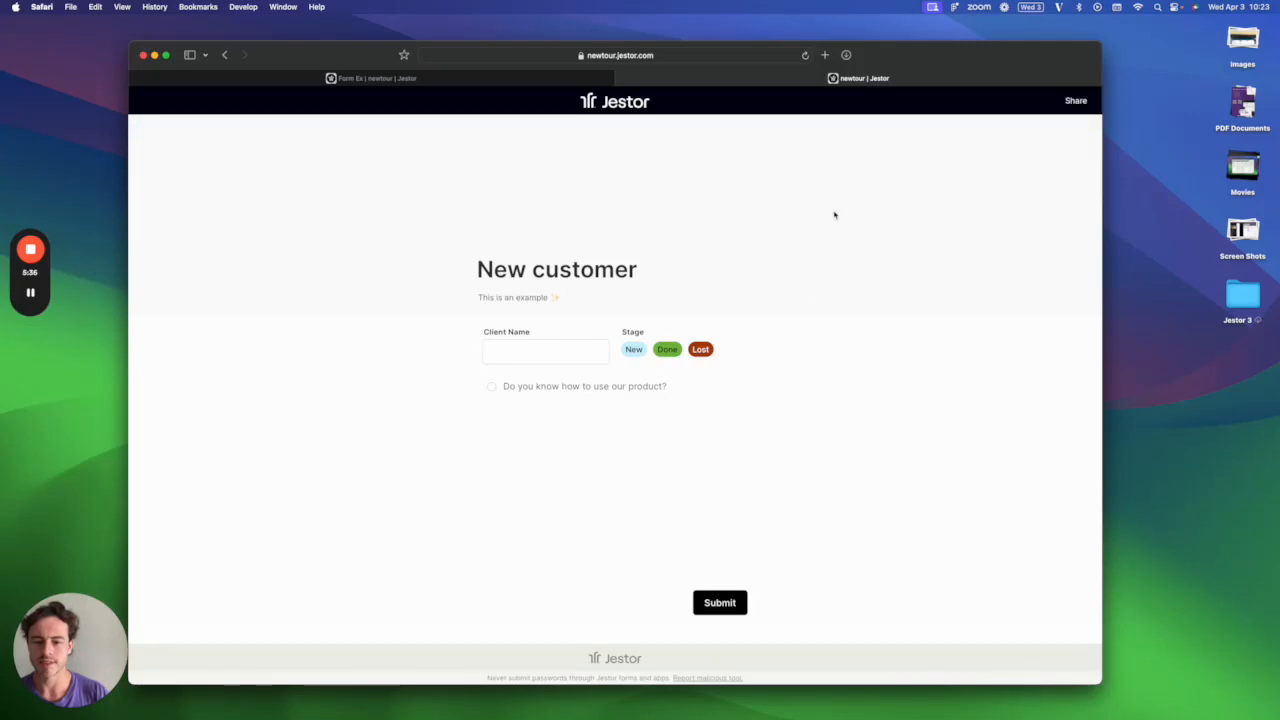
# - Submit a public form response with Client Name dwedr, stage New and the product-knowledge checkbox ticked
pyautogui.click(557, 355)
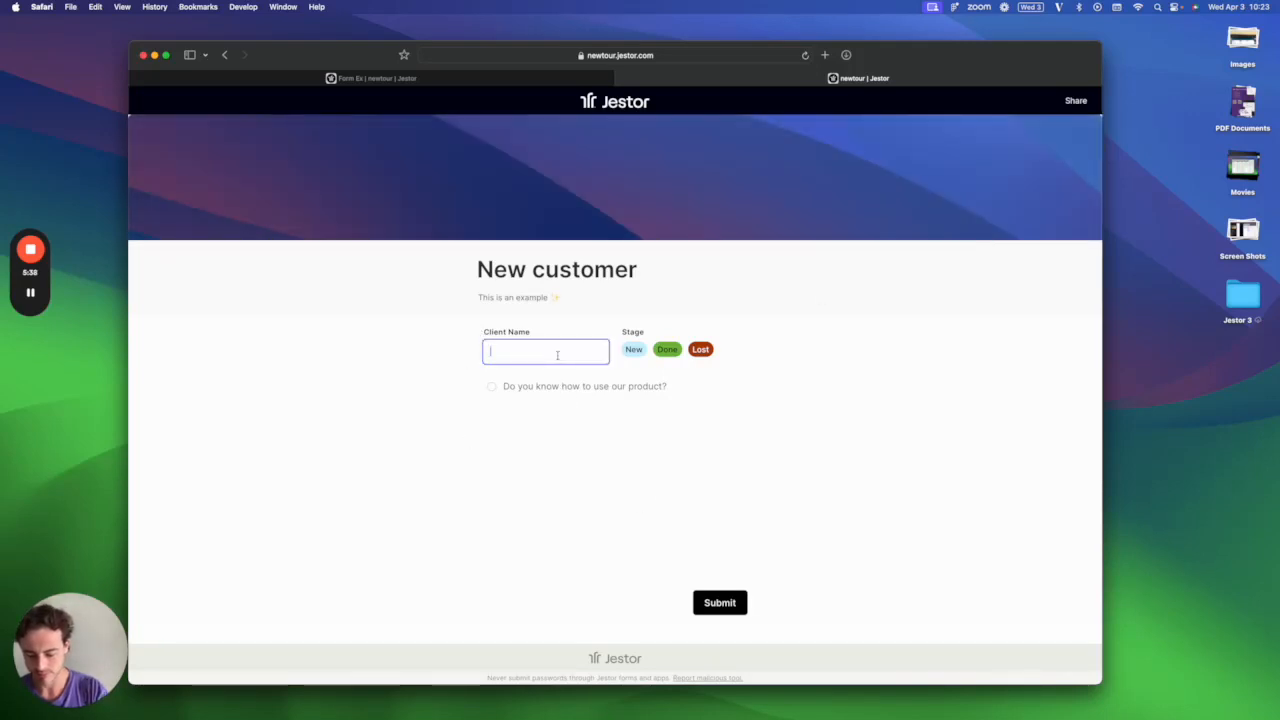
pyautogui.write('dwedr')
pyautogui.click(632, 352)
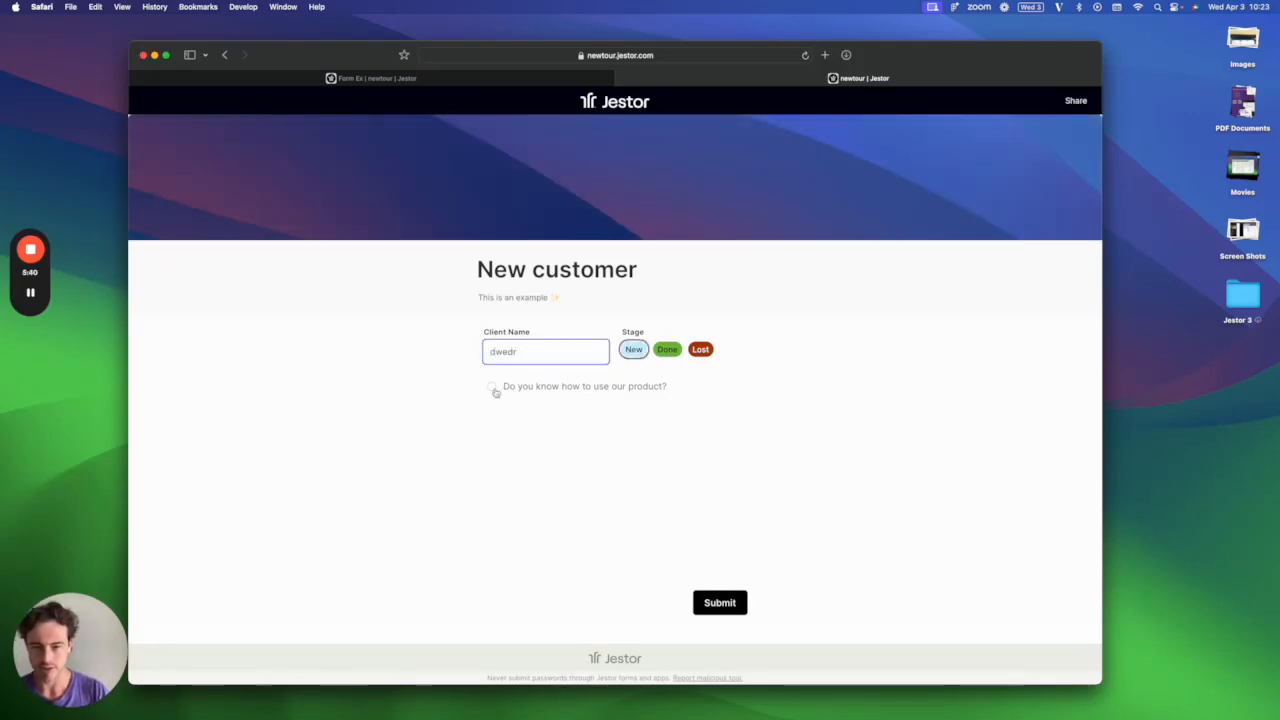
pyautogui.click(492, 388)
pyautogui.click(715, 604)
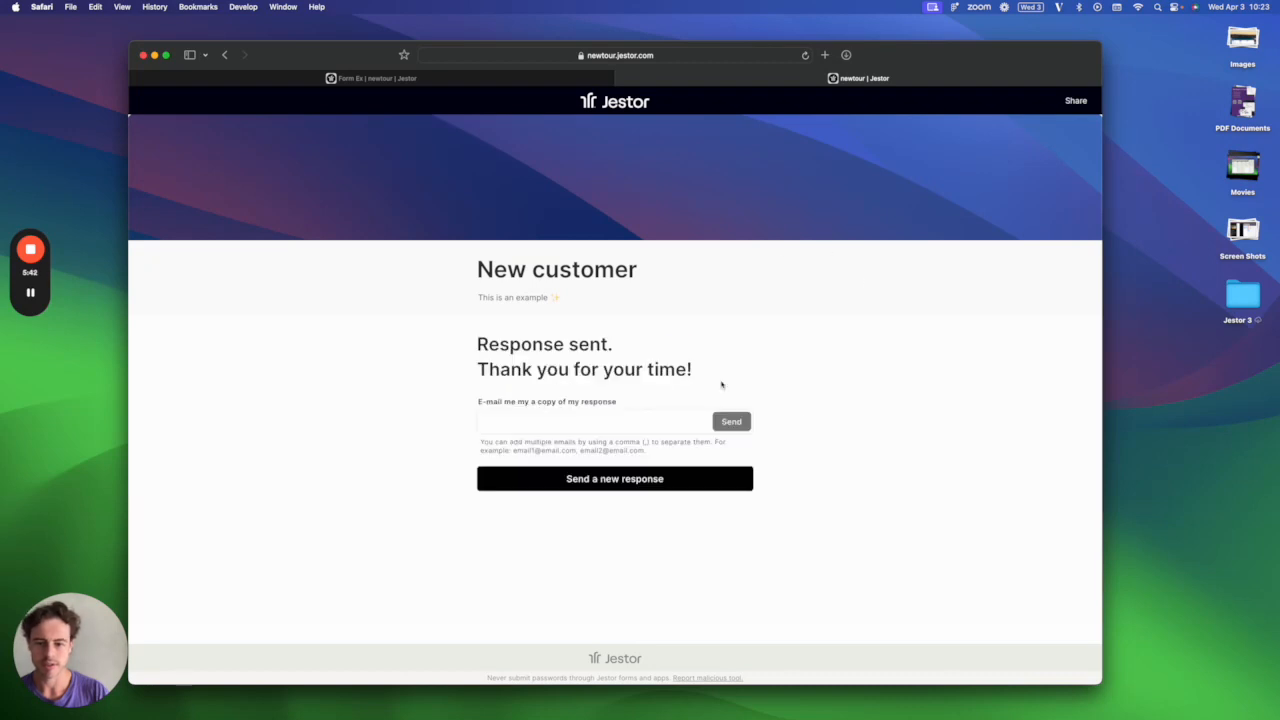
# - Return to the Form Ex app and open the response table from the New customer form block's settings
pyautogui.click(478, 80)
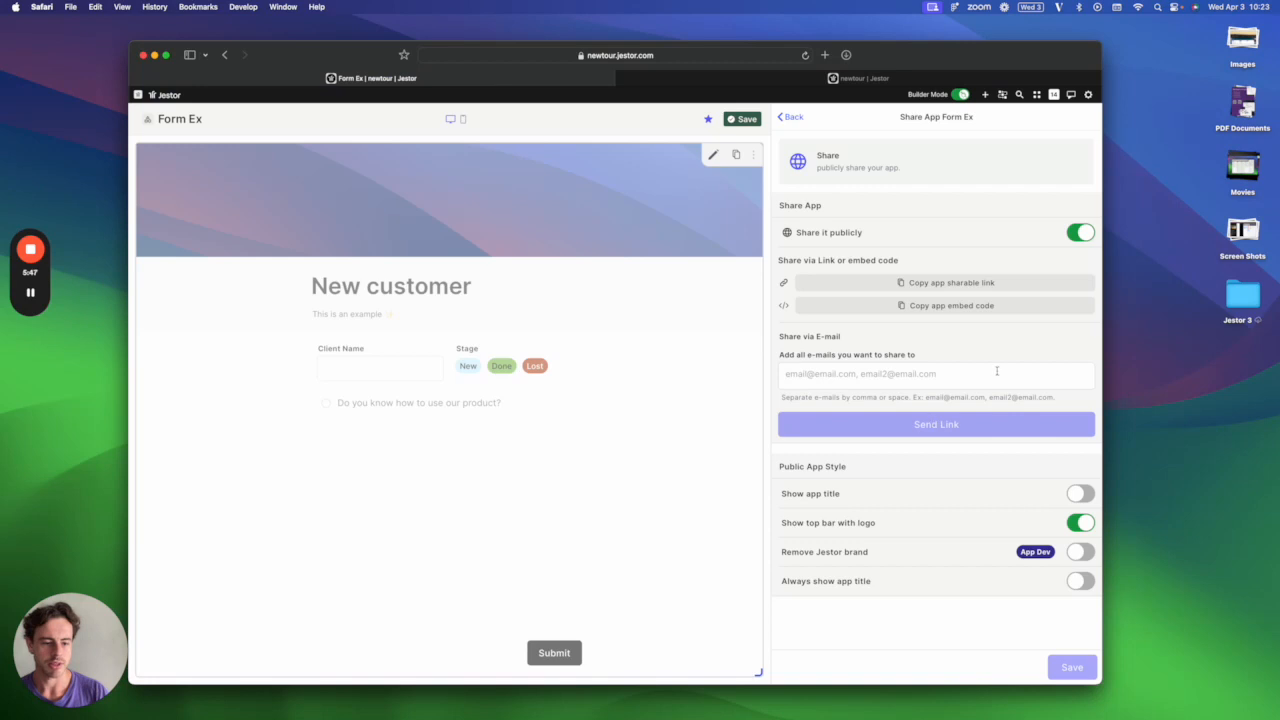
pyautogui.click(791, 117)
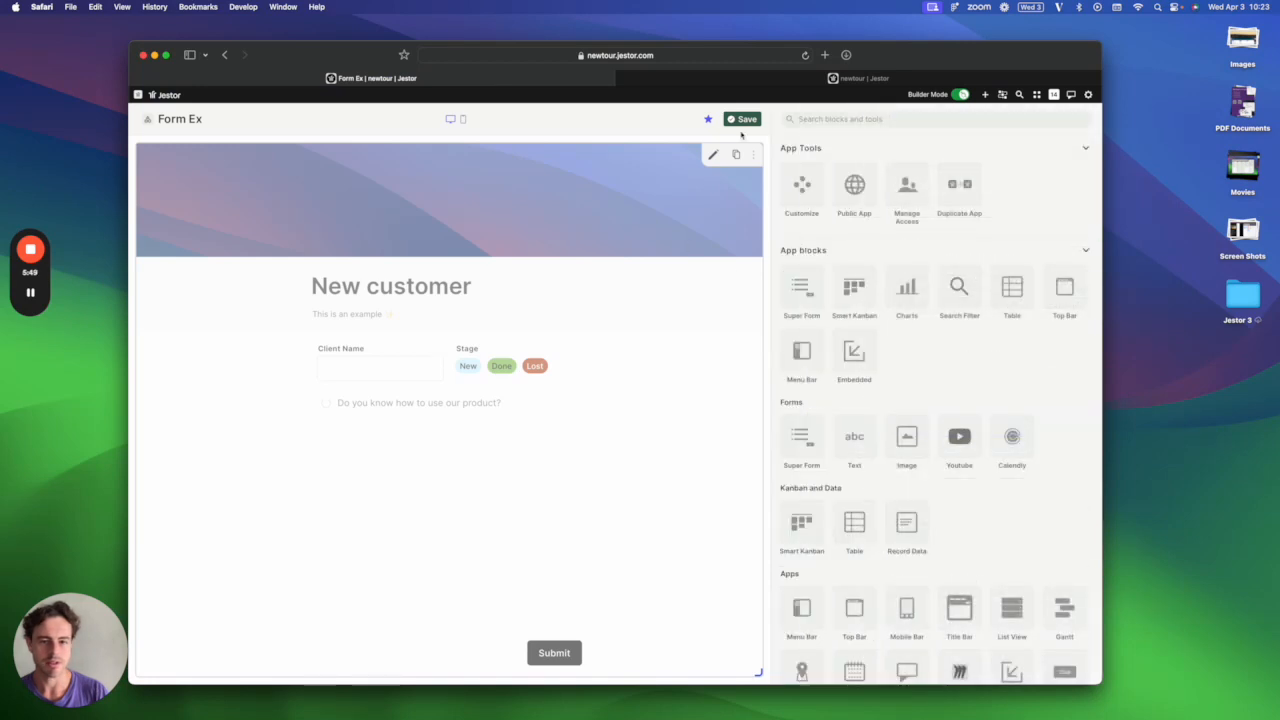
pyautogui.click(716, 153)
pyautogui.scroll(-4, 1000, 380)
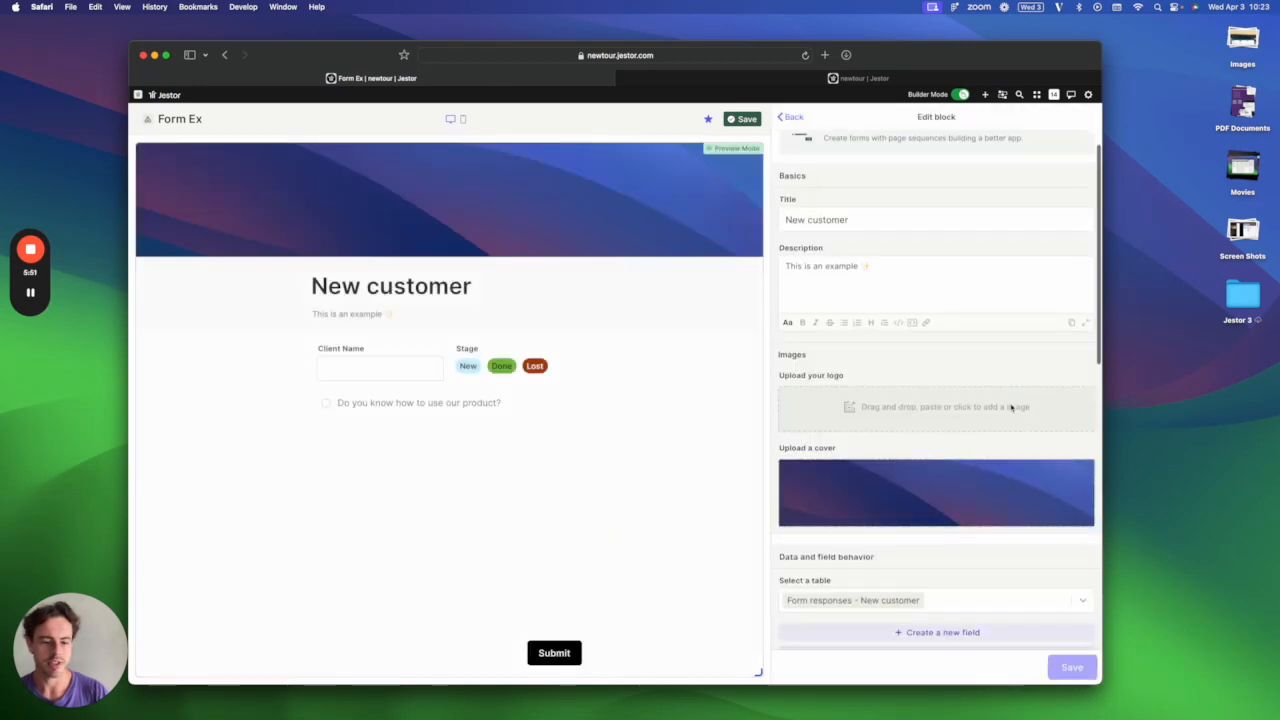
pyautogui.click(984, 498)
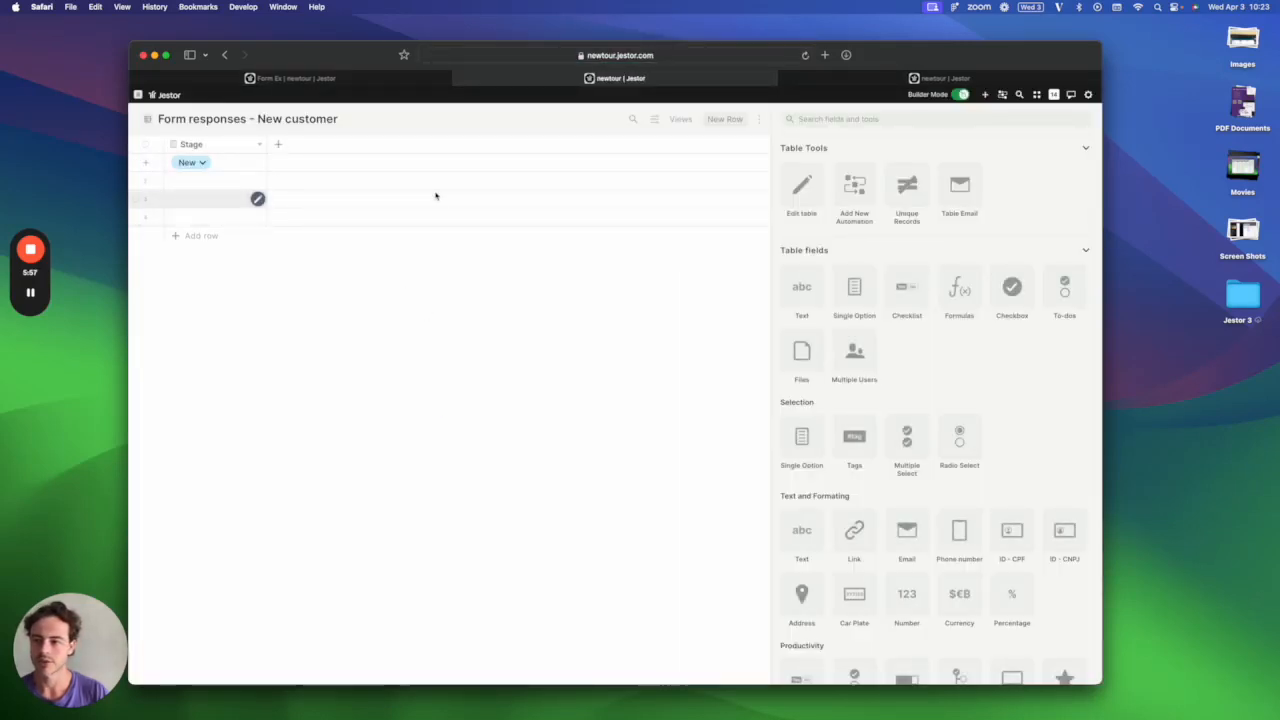
# - Edit the response table and add the Title, Created by, Created at, Updated by and Updated at fields to its displayed fields
pyautogui.click(801, 185)
pyautogui.click(940, 220)
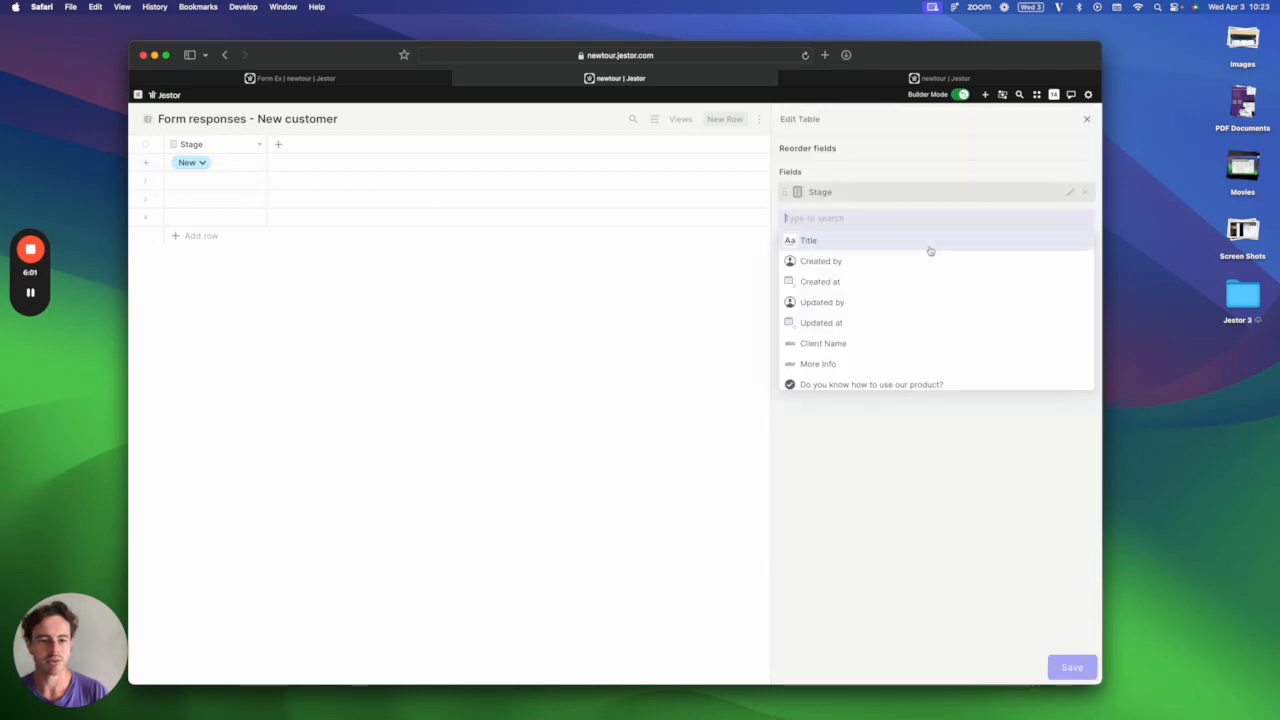
pyautogui.click(929, 246)
pyautogui.click(920, 266)
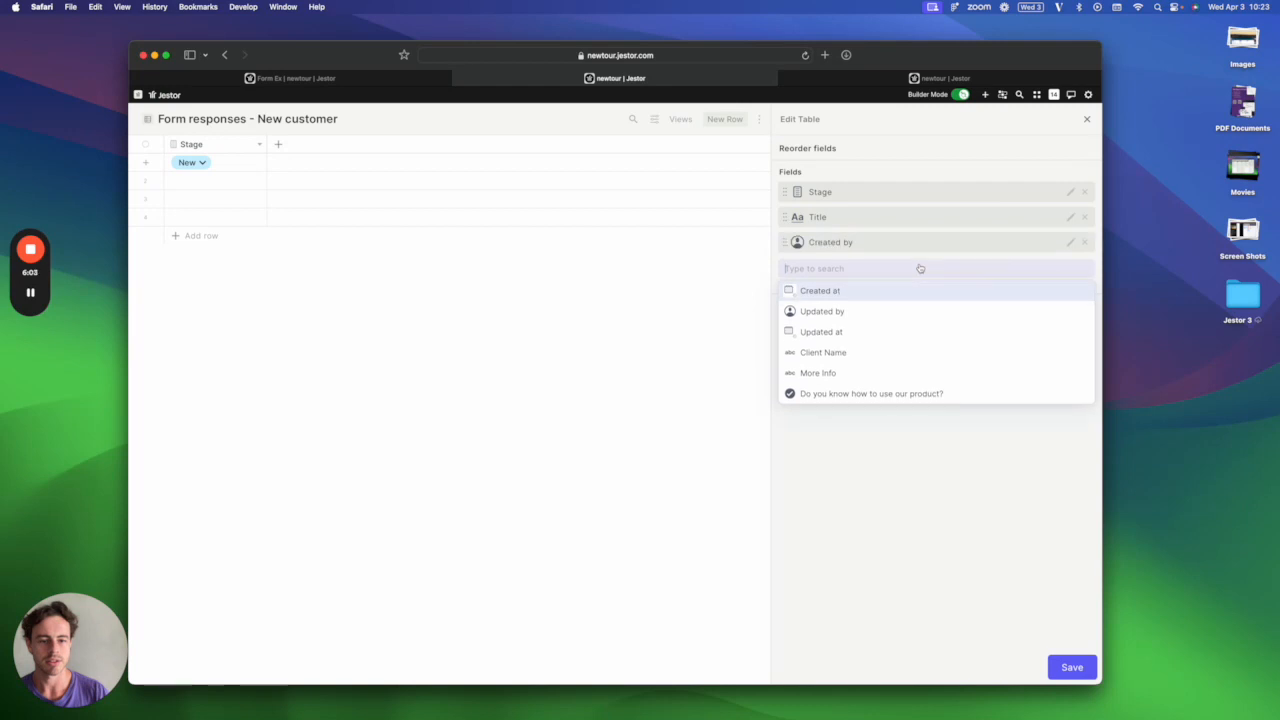
pyautogui.click(910, 291)
pyautogui.click(905, 318)
pyautogui.click(903, 343)
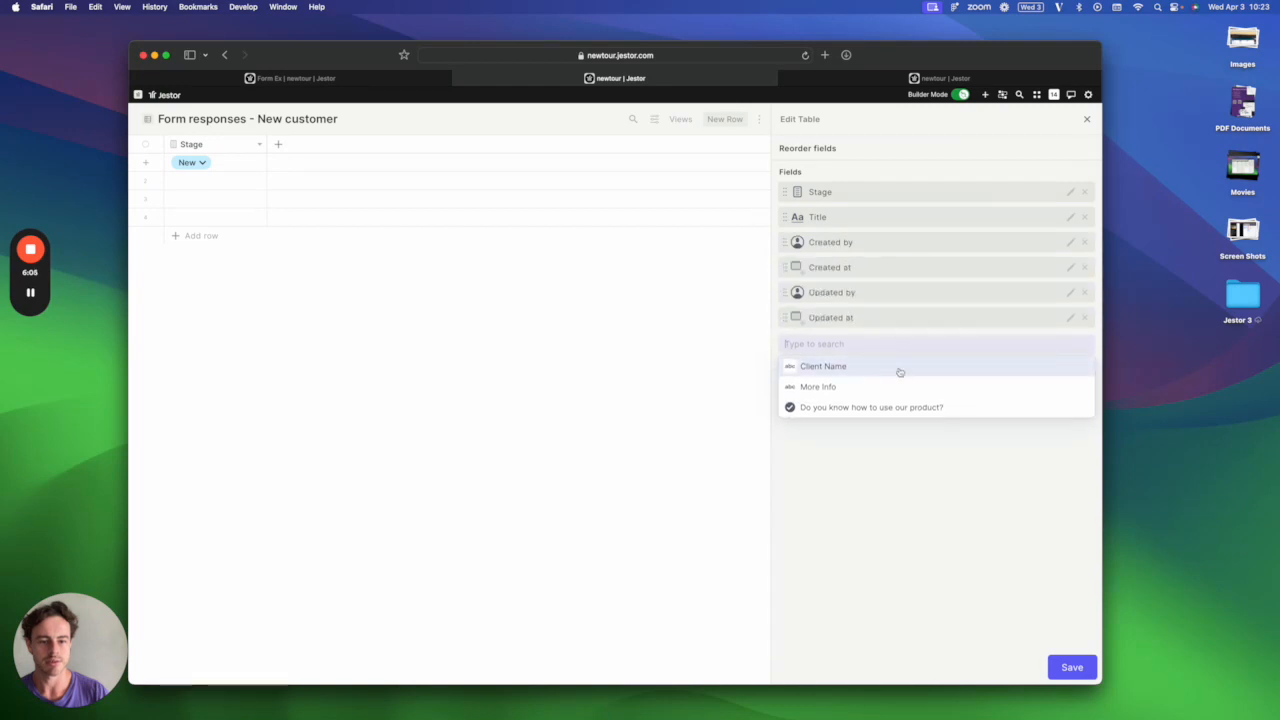
# - Add Client Name, More Info and "Do you know how to use our product?" to the response table's fields and save the table
pyautogui.click(900, 369)
pyautogui.click(896, 394)
pyautogui.click(895, 420)
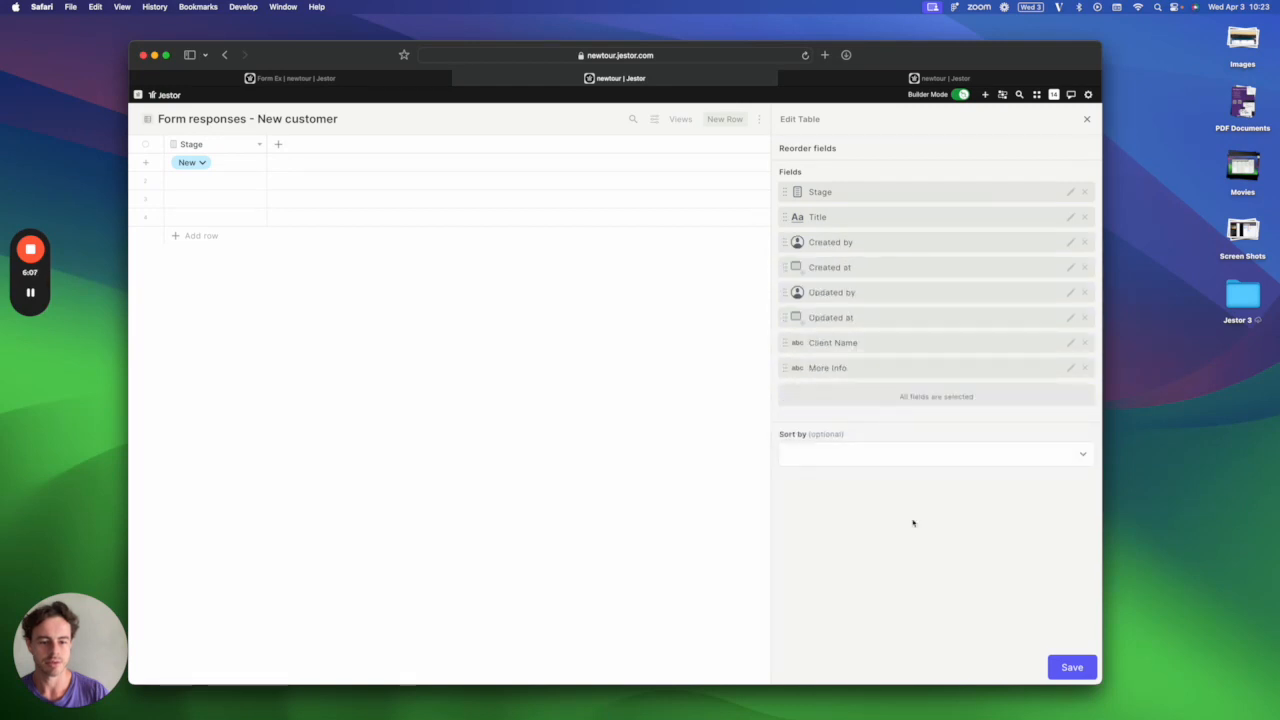
pyautogui.click(1066, 664)
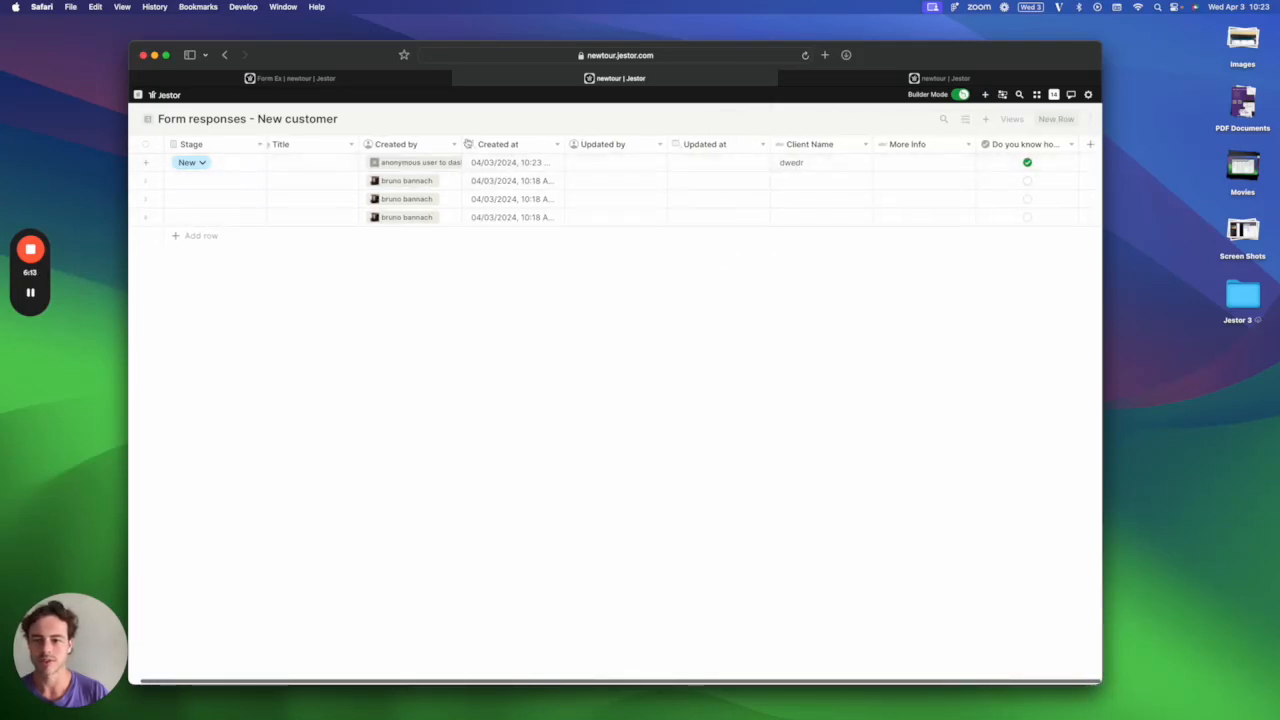
# - Widen the Created by column of the response table to read the creator of the newest response
pyautogui.moveTo(461, 144); pyautogui.dragTo(507, 144)
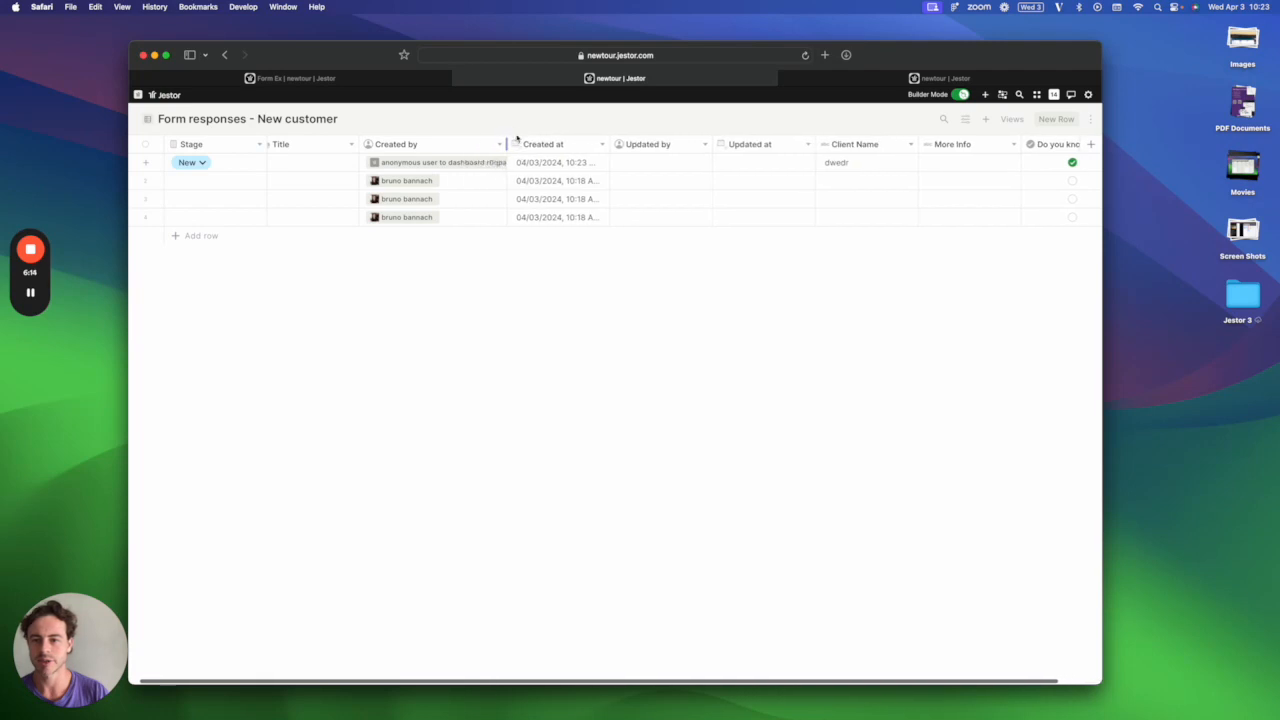
pyautogui.click(407, 164)
pyautogui.click(505, 353)
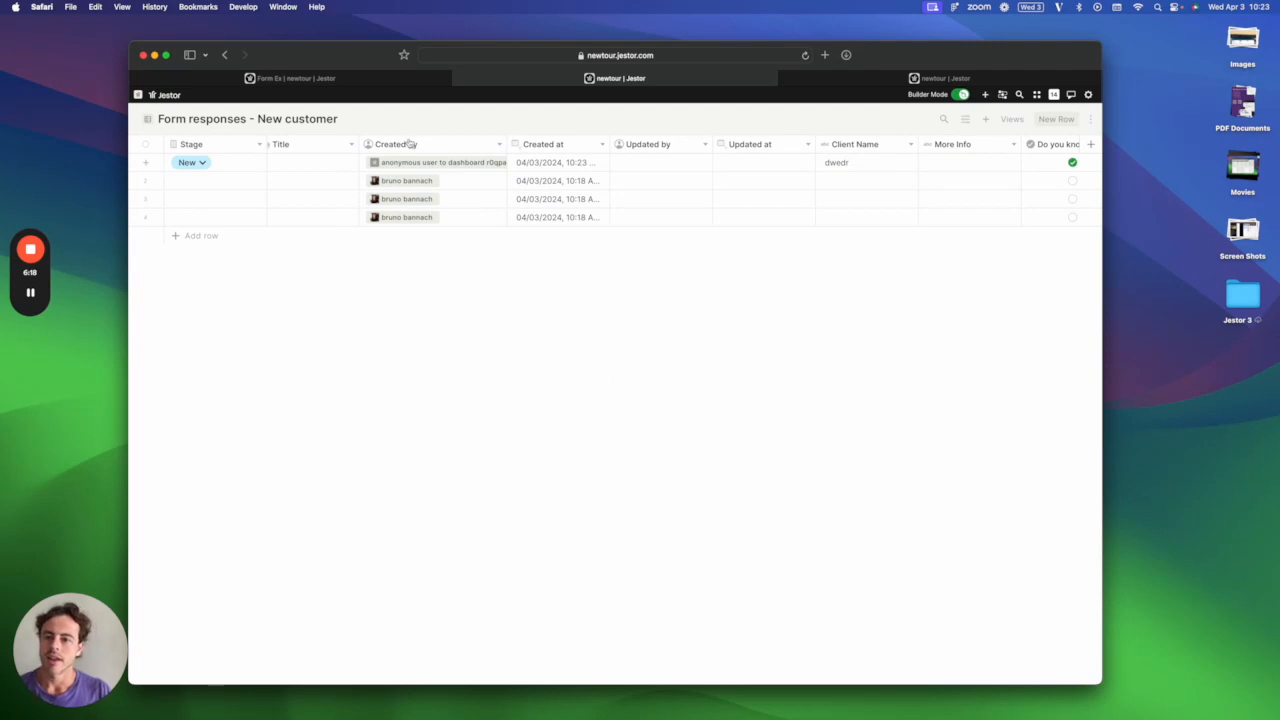
# - Return to the Form Ex app, save it and reopen it for editing
pyautogui.click(378, 84)
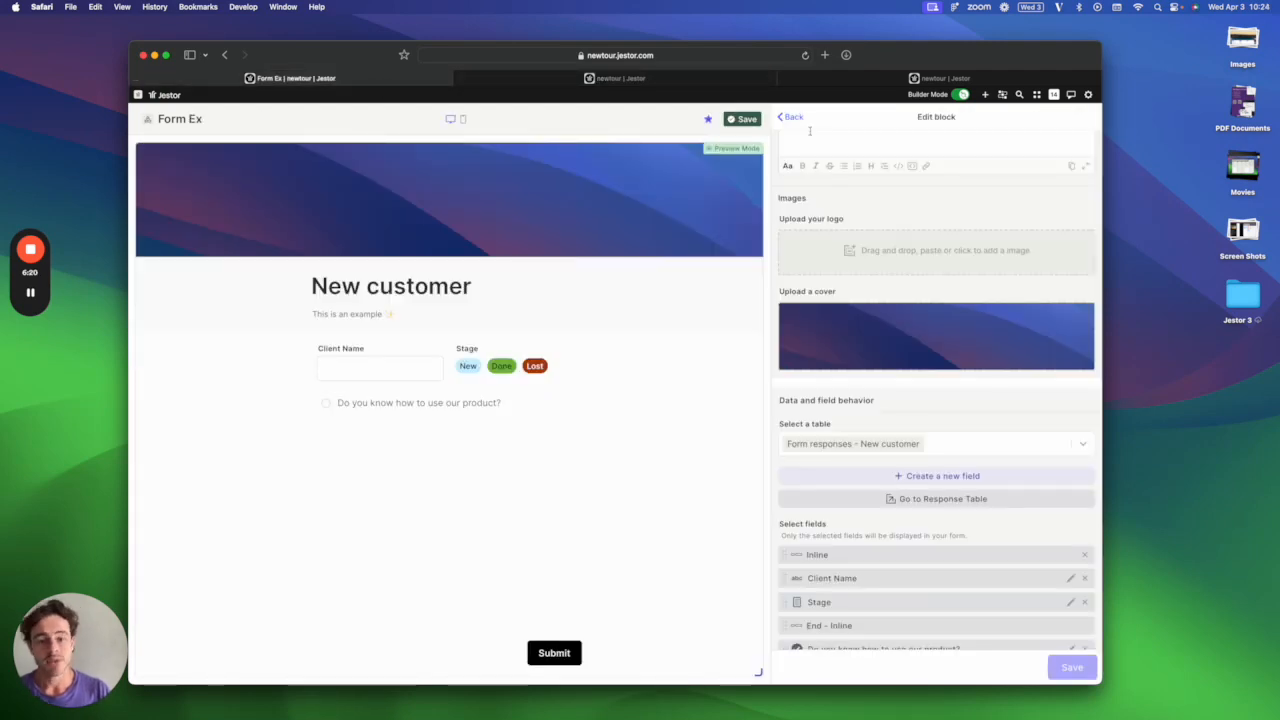
pyautogui.click(743, 120)
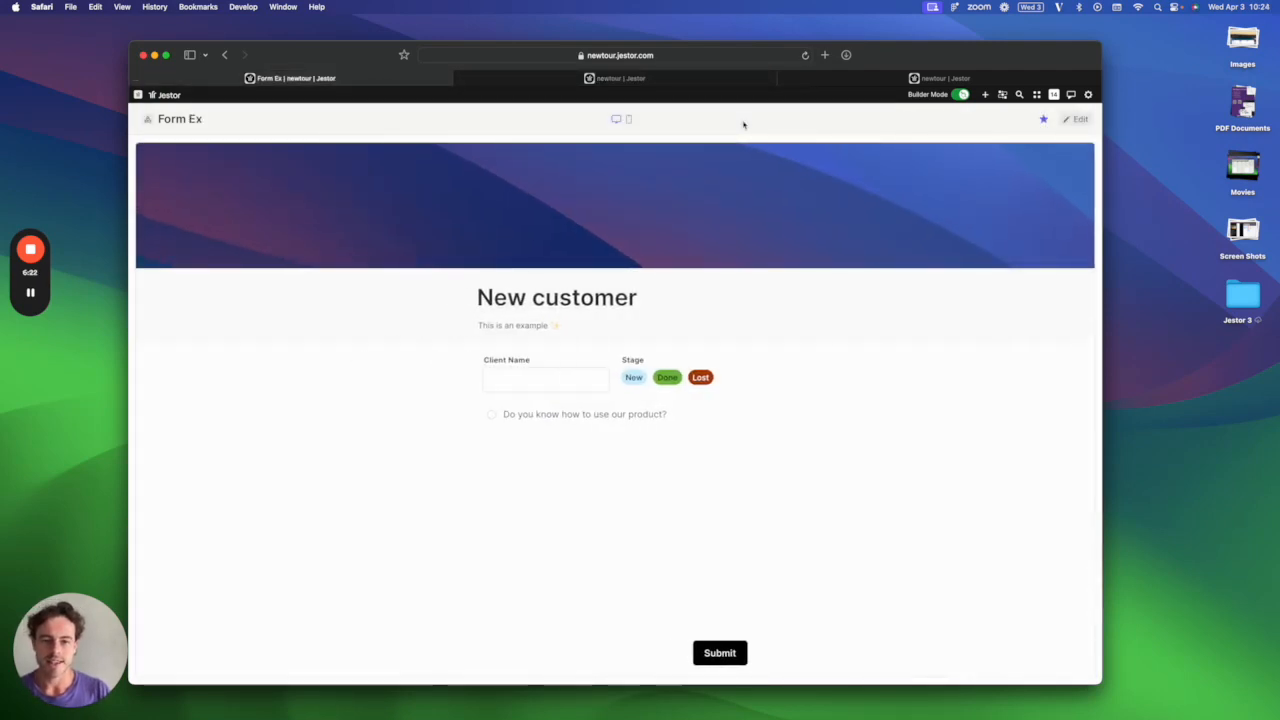
pyautogui.click(1077, 120)
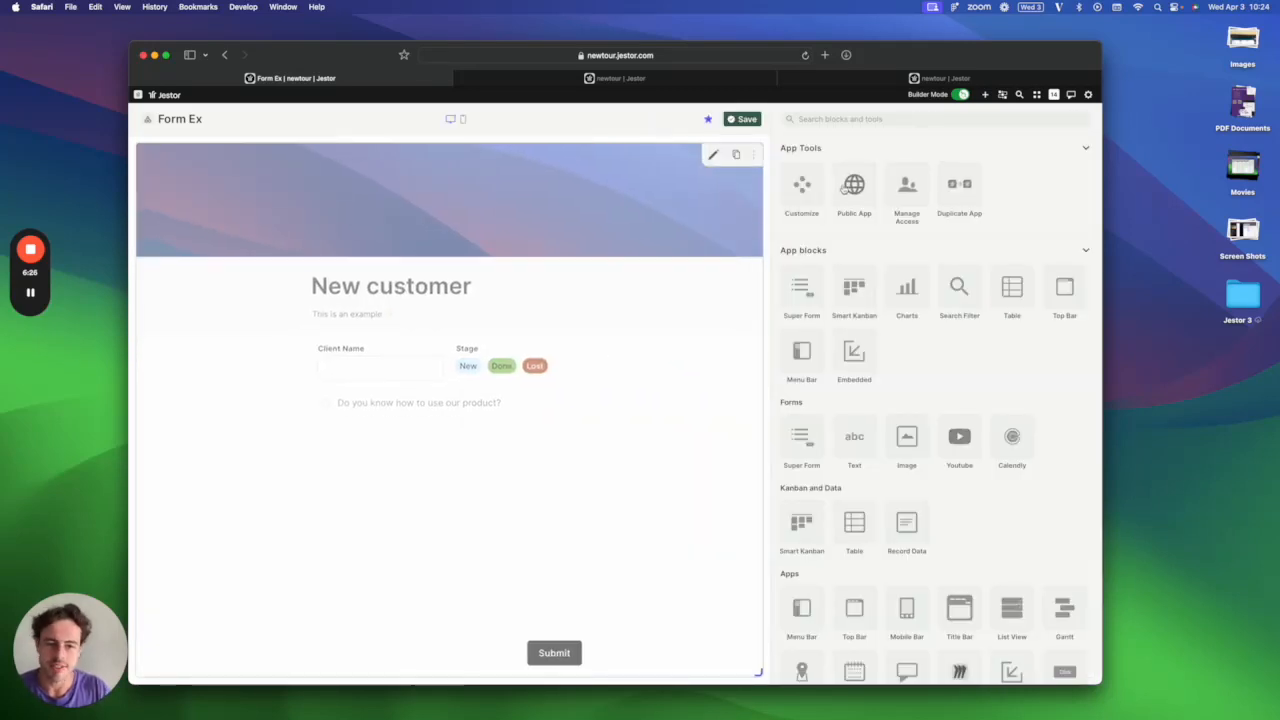
# - Open the Form Ex app's customization settings, try the Open Sans font, and settle on Raleway
pyautogui.click(810, 195)
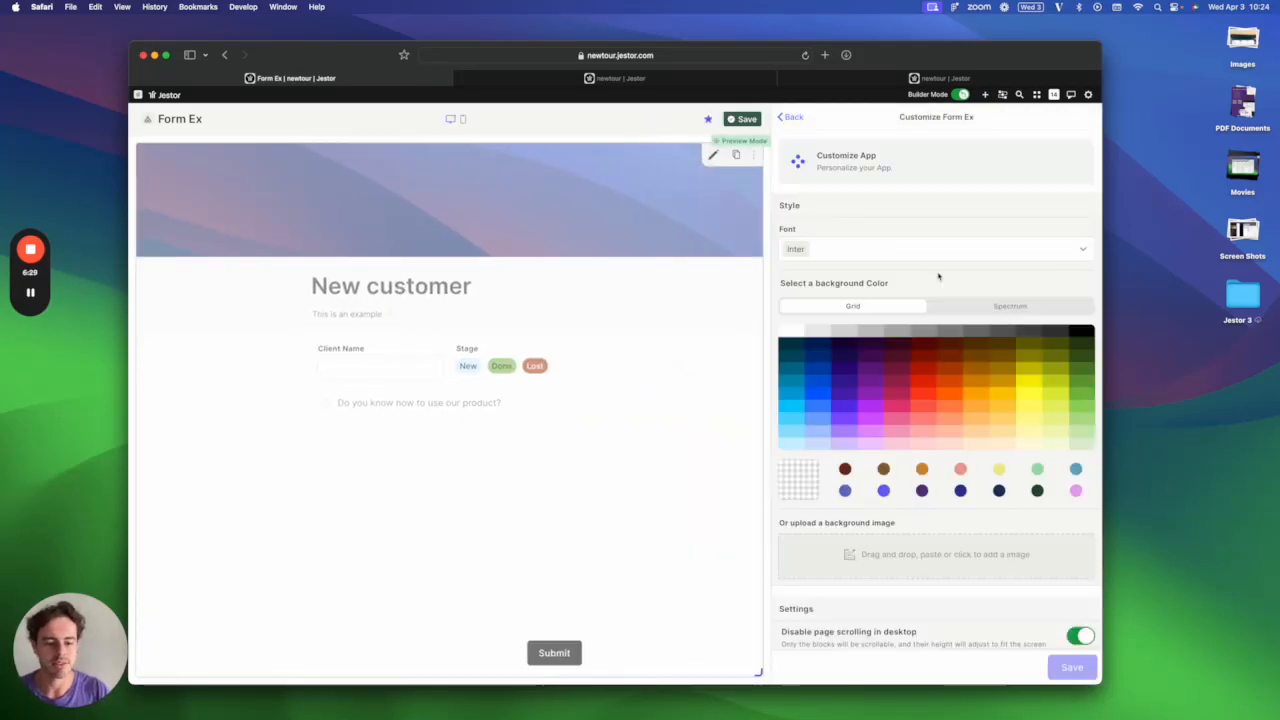
pyautogui.scroll(-2, 925, 262)
pyautogui.click(924, 224)
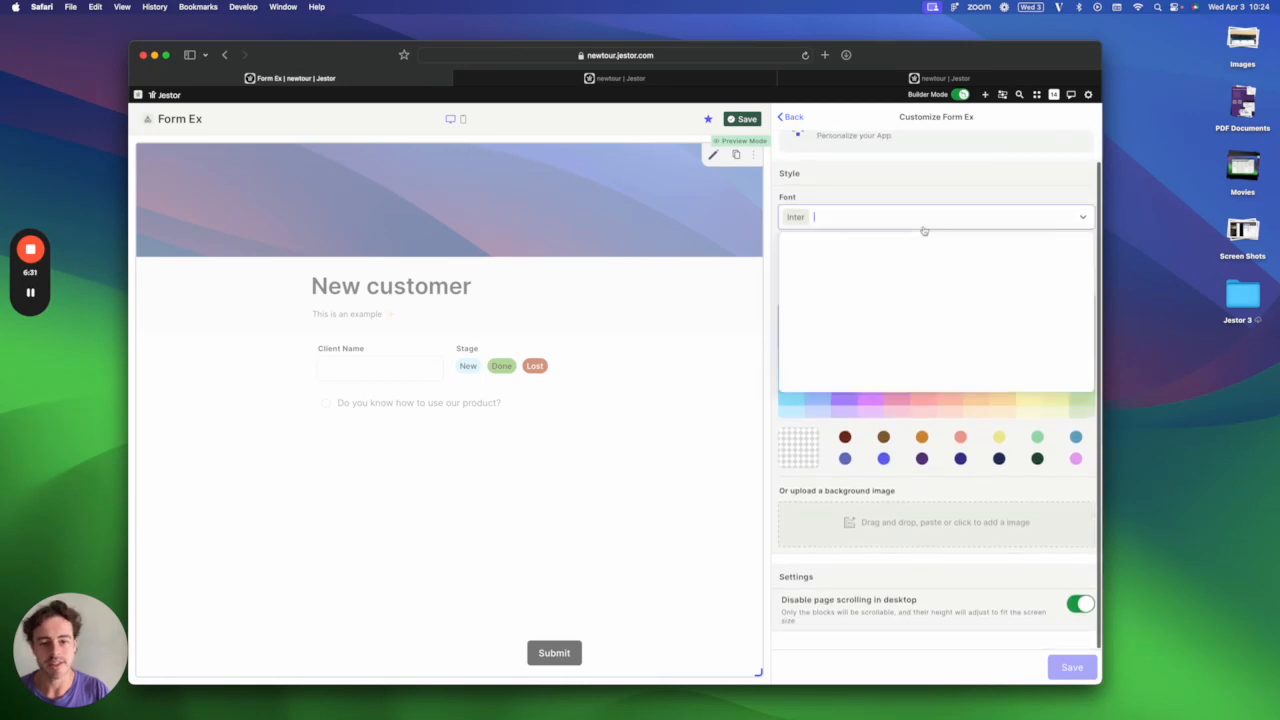
pyautogui.click(912, 288)
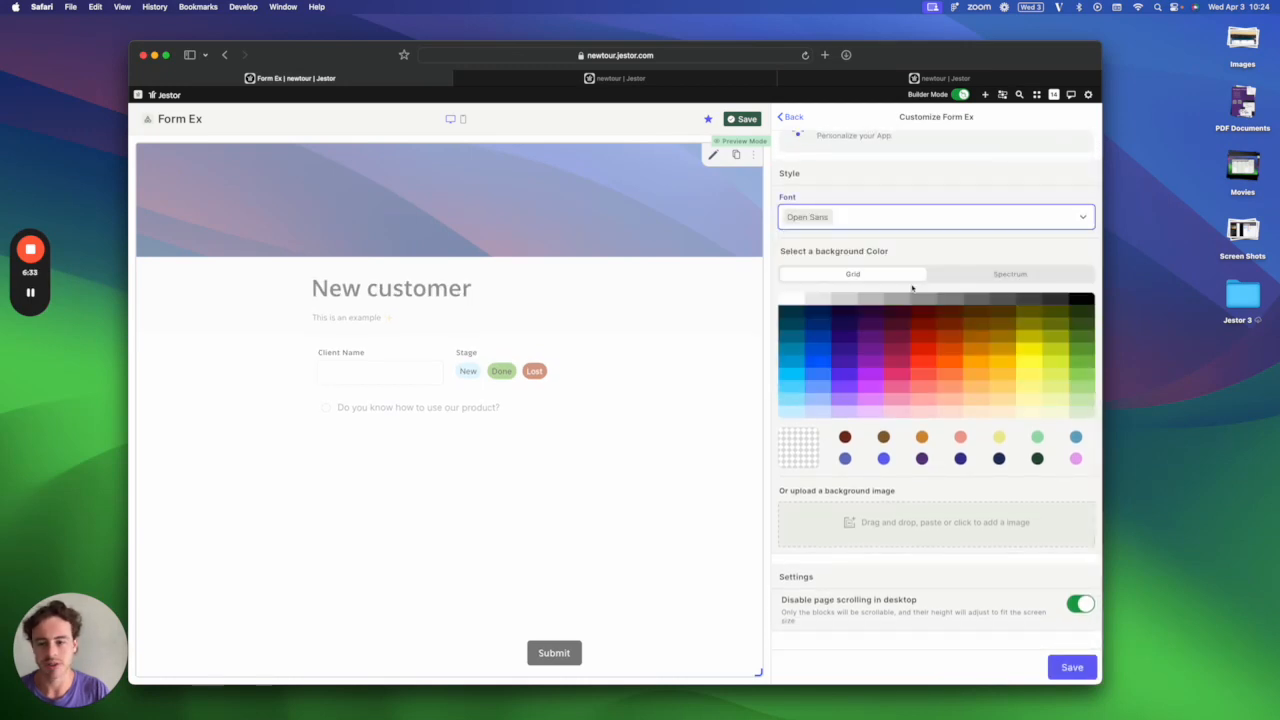
pyautogui.click(877, 216)
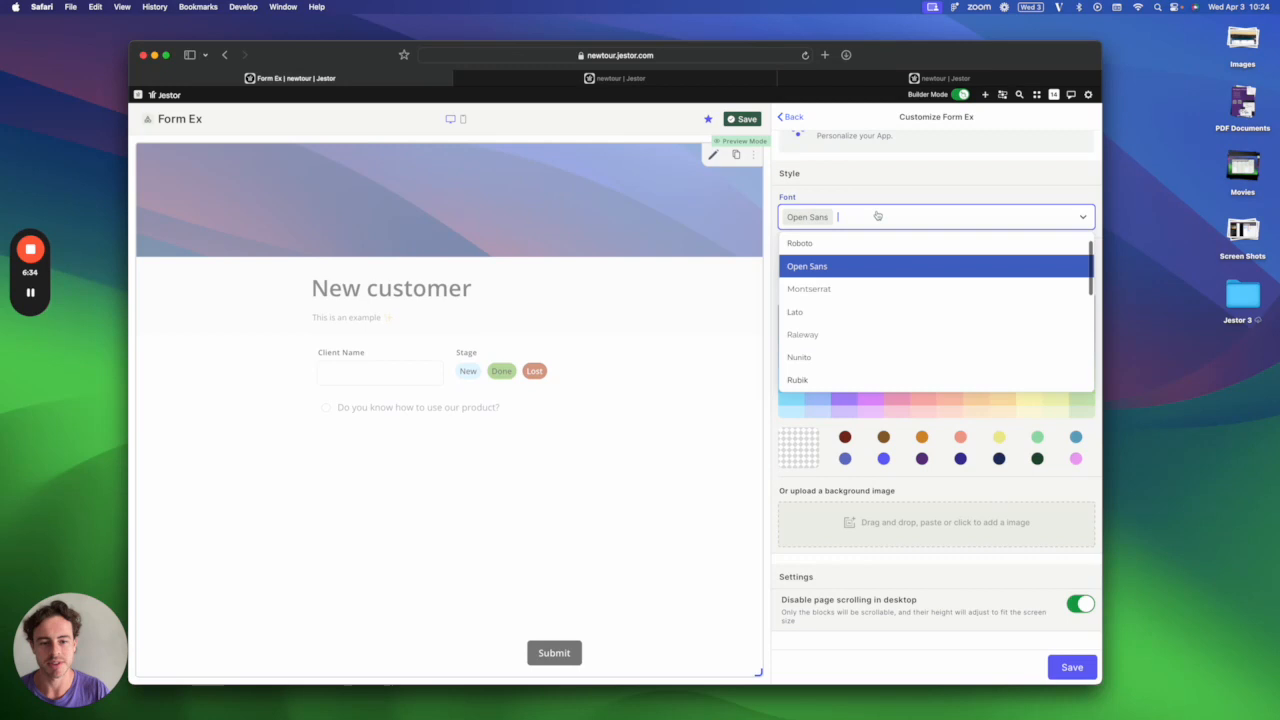
pyautogui.click(875, 322)
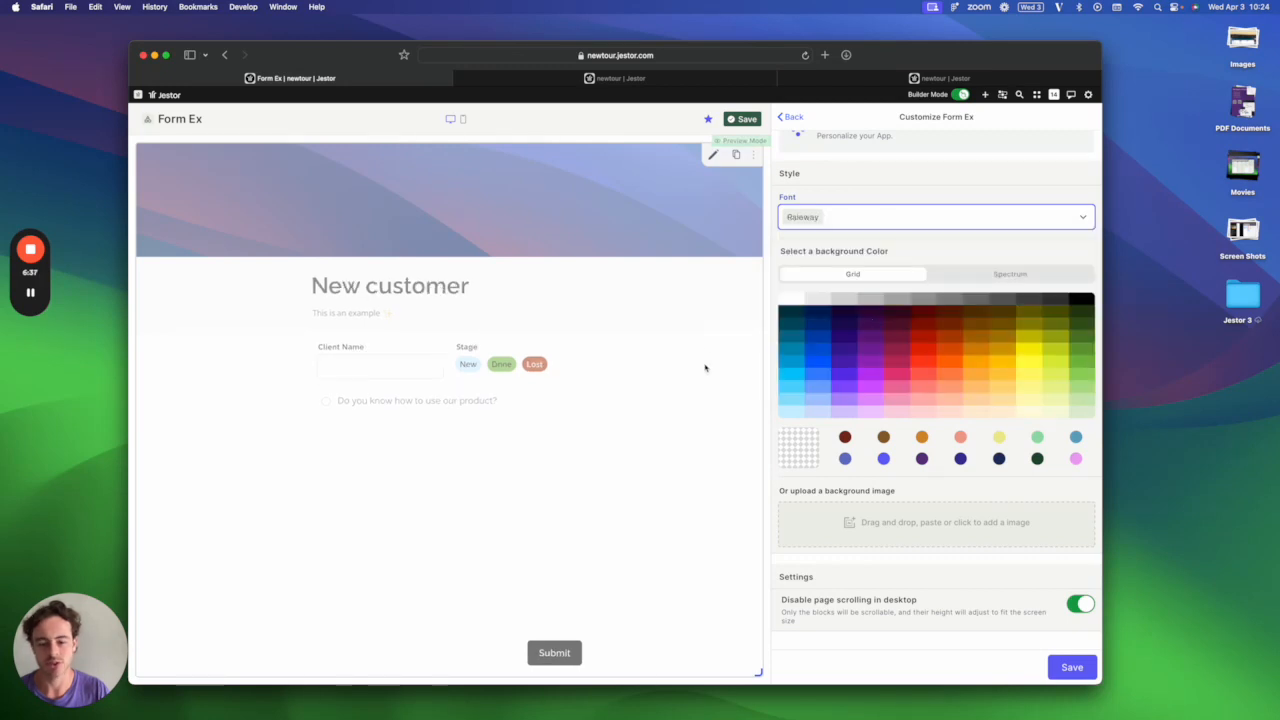
# - Save the Form Ex app and turn off Builder Mode, choosing to stay on the page
pyautogui.click(744, 119)
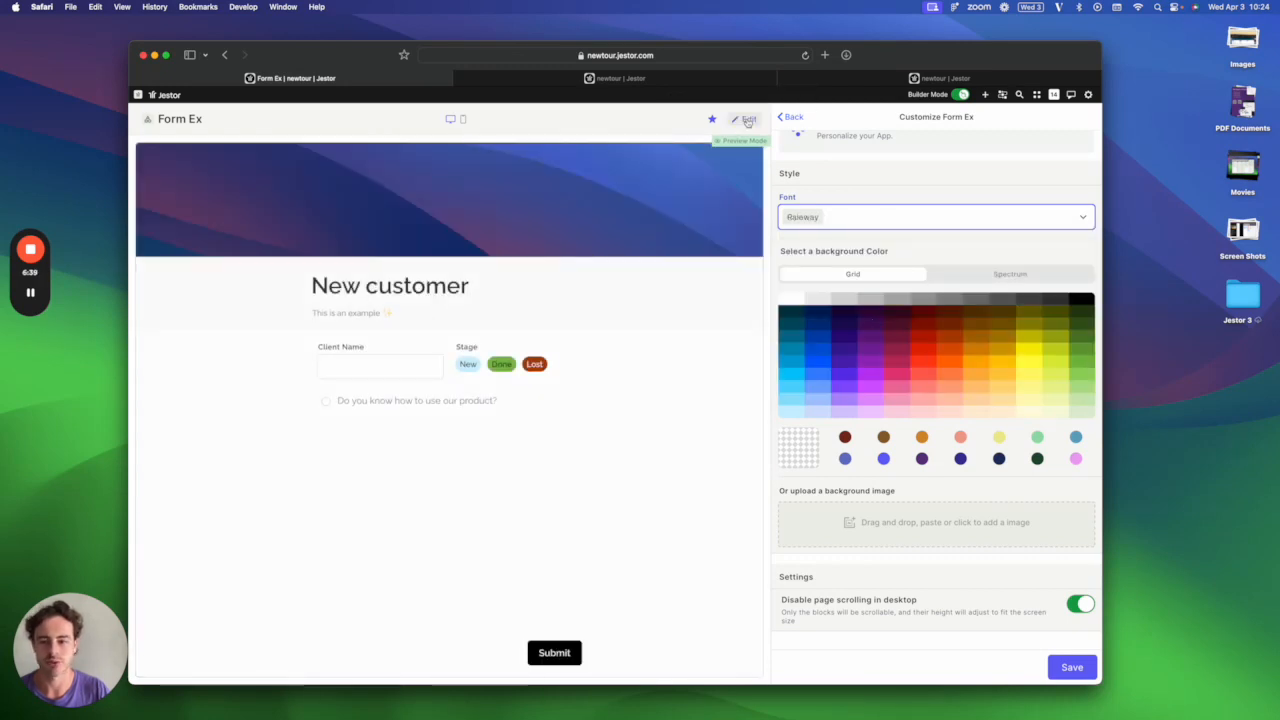
pyautogui.click(958, 95)
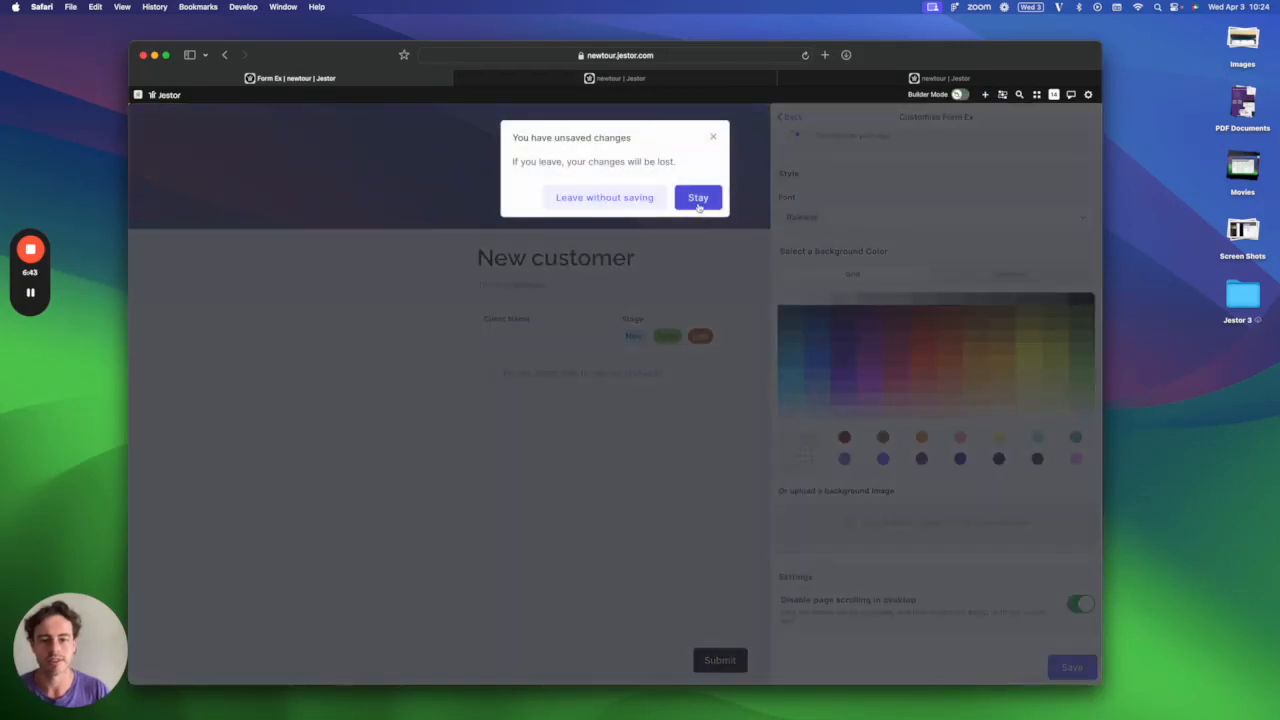
pyautogui.click(698, 206)
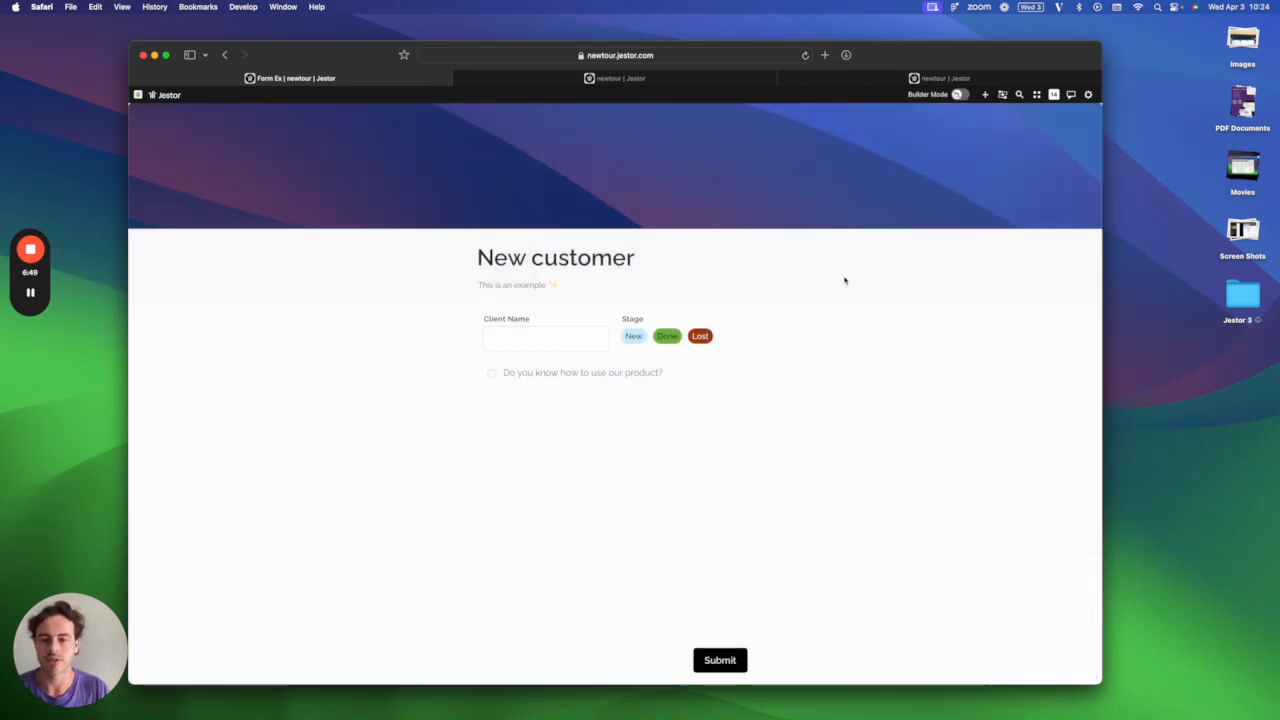
# - Reload the public New customer form to check its updated font, and return to the Form Ex app
pyautogui.click(643, 79)
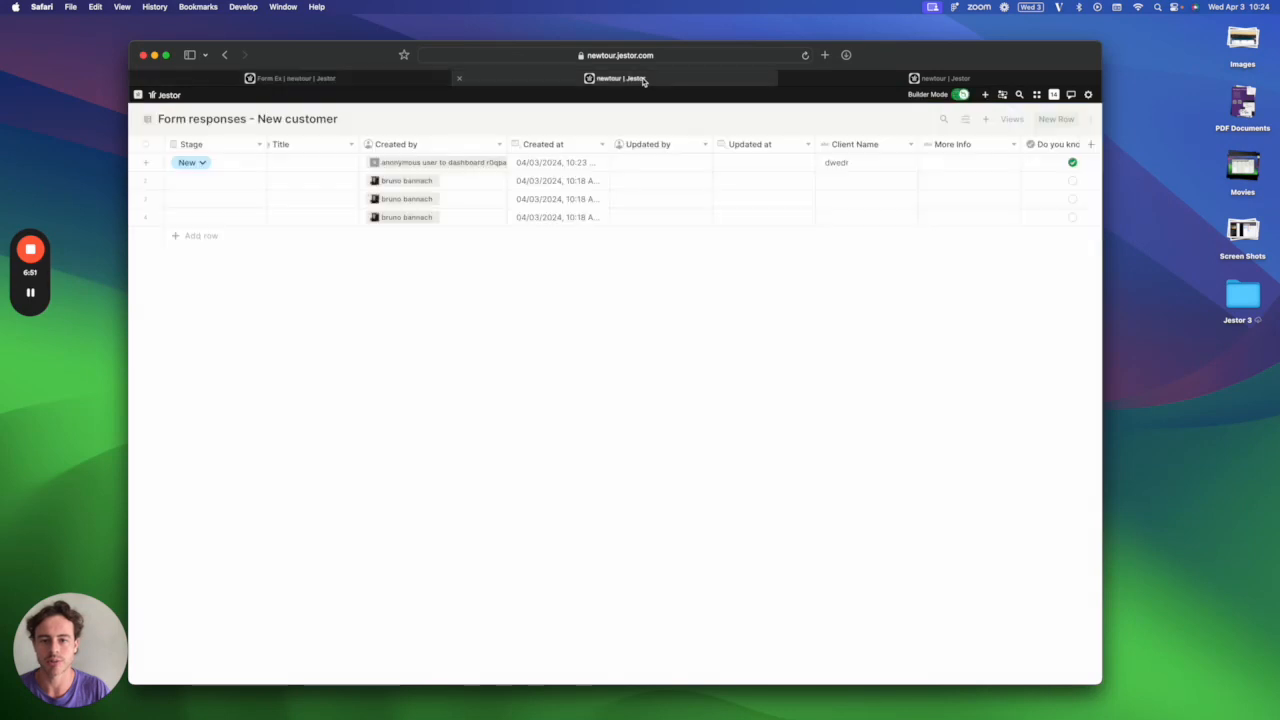
pyautogui.click(943, 78)
pyautogui.press('super+r')
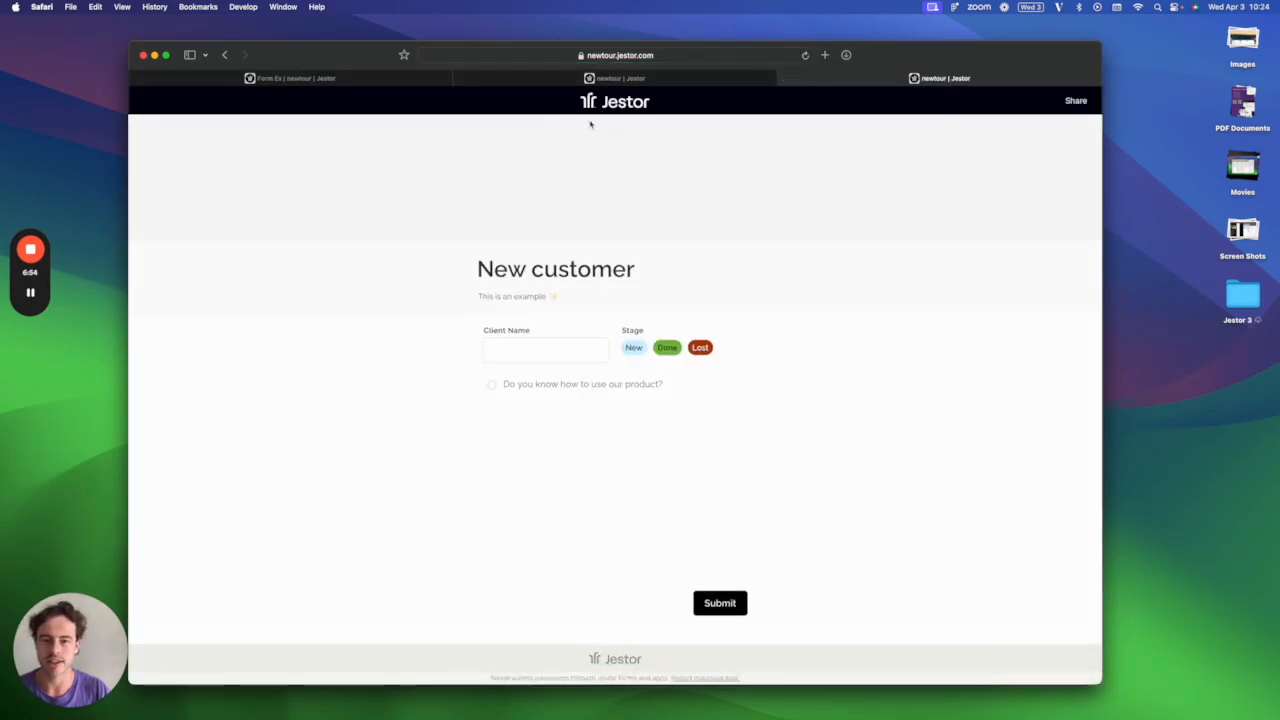
pyautogui.click(375, 82)
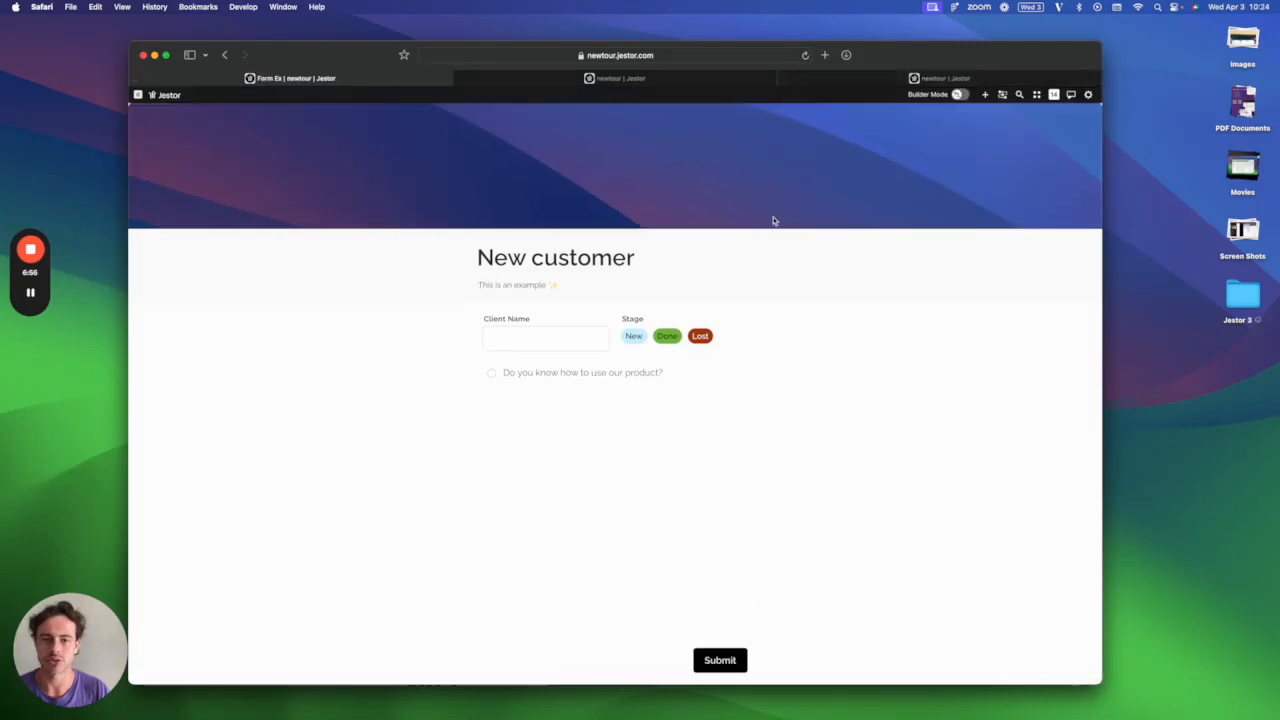